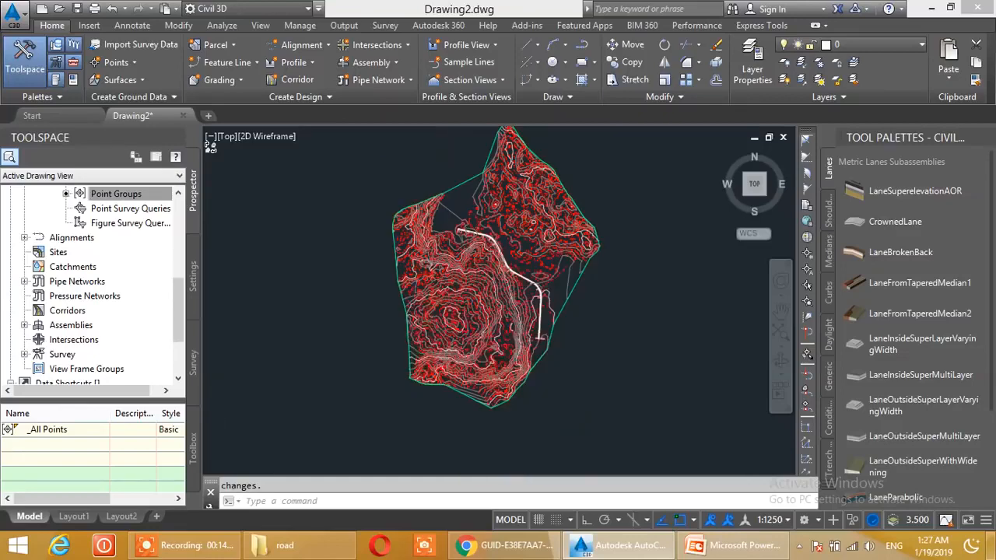
Examine the road alignment in plan, following its curves and station labels up to the end near station 1+800
{"action": "scroll", "coordinate": [505, 296], "scroll_direction": "down", "scroll_amount": 2}
{"action": "scroll", "coordinate": [523, 333], "scroll_direction": "up", "scroll_amount": 4}
{"action": "scroll", "coordinate": [522, 332], "scroll_direction": "up", "scroll_amount": 5}
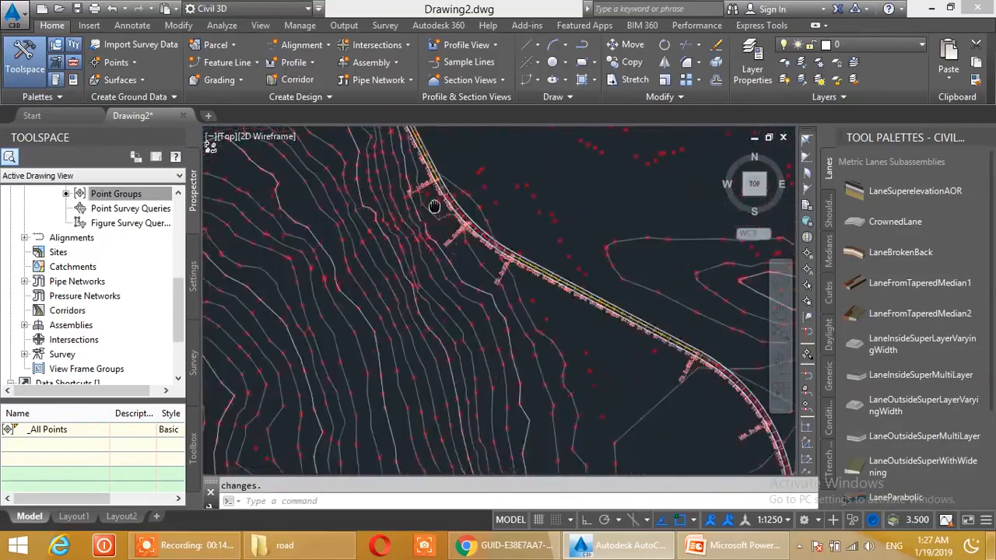
{"action": "scroll", "coordinate": [528, 306], "scroll_direction": "down", "scroll_amount": 5}
{"action": "mouse_move", "coordinate": [595, 420]}
{"action": "middle_mouse_down"}
{"action": "mouse_move", "coordinate": [571, 349]}
{"action": "mouse_move", "coordinate": [581, 260]}
{"action": "middle_mouse_up"}
{"action": "scroll", "coordinate": [581, 340], "scroll_direction": "up", "scroll_amount": 4}
{"action": "scroll", "coordinate": [582, 327], "scroll_direction": "up", "scroll_amount": 2}
{"action": "scroll", "coordinate": [580, 260], "scroll_direction": "down", "scroll_amount": 4}
{"action": "middle_click_drag", "start_coordinate": [567, 215], "coordinate": [585, 352]}
{"action": "middle_click_drag", "start_coordinate": [535, 198], "coordinate": [574, 435]}
{"action": "mouse_move", "coordinate": [563, 237]}
{"action": "middle_mouse_down"}
{"action": "mouse_move", "coordinate": [592, 339]}
{"action": "mouse_move", "coordinate": [632, 360]}
{"action": "middle_mouse_up"}
{"action": "scroll", "coordinate": [631, 287], "scroll_direction": "up", "scroll_amount": 6}
{"action": "middle_click_drag", "start_coordinate": [242, 150], "coordinate": [460, 308]}
{"action": "mouse_move", "coordinate": [214, 151]}
{"action": "middle_mouse_down"}
{"action": "mouse_move", "coordinate": [283, 233]}
{"action": "mouse_move", "coordinate": [355, 395]}
{"action": "middle_mouse_up"}
{"action": "middle_click_drag", "start_coordinate": [298, 233], "coordinate": [396, 350]}
{"action": "scroll", "coordinate": [350, 261], "scroll_direction": "down", "scroll_amount": 2}
{"action": "middle_click_drag", "start_coordinate": [314, 184], "coordinate": [413, 408]}
{"action": "middle_click_drag", "start_coordinate": [306, 252], "coordinate": [435, 319]}
{"action": "middle_click_drag", "start_coordinate": [278, 256], "coordinate": [459, 311]}
{"action": "middle_click_drag", "start_coordinate": [272, 253], "coordinate": [427, 291]}
{"action": "middle_click_drag", "start_coordinate": [331, 266], "coordinate": [529, 322]}
{"action": "middle_click_drag", "start_coordinate": [273, 282], "coordinate": [461, 302]}
{"action": "scroll", "coordinate": [460, 302], "scroll_direction": "up", "scroll_amount": 5}
{"action": "scroll", "coordinate": [461, 300], "scroll_direction": "up", "scroll_amount": 2}
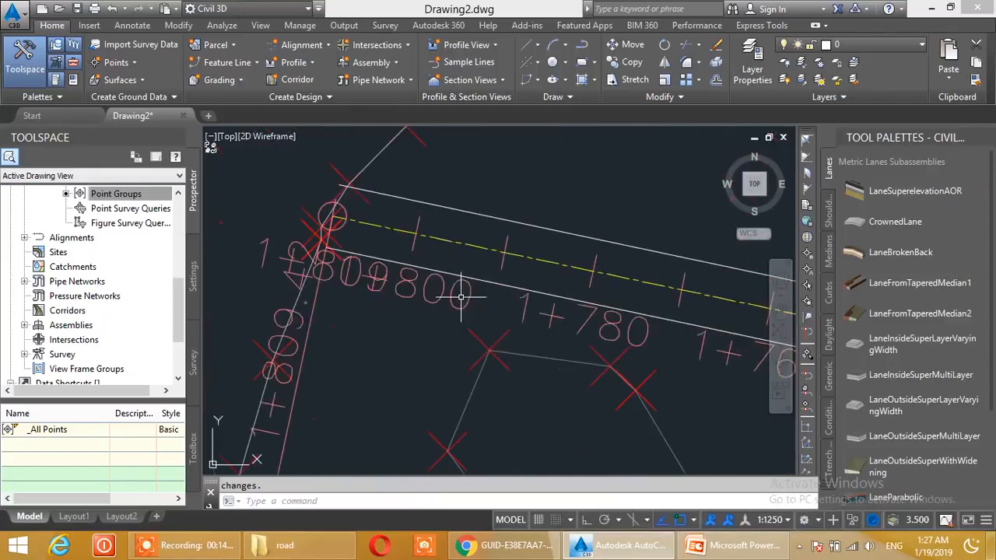
Examine the alignment back from its end through the curve between stations 1+500 and 1+320
{"action": "scroll", "coordinate": [461, 295], "scroll_direction": "down", "scroll_amount": 4}
{"action": "scroll", "coordinate": [456, 294], "scroll_direction": "down", "scroll_amount": 2}
{"action": "middle_click_drag", "start_coordinate": [555, 349], "coordinate": [403, 245]}
{"action": "middle_click_drag", "start_coordinate": [578, 283], "coordinate": [453, 257]}
{"action": "middle_click_drag", "start_coordinate": [634, 291], "coordinate": [478, 294]}
{"action": "middle_click_drag", "start_coordinate": [661, 318], "coordinate": [540, 278]}
{"action": "scroll", "coordinate": [576, 300], "scroll_direction": "down", "scroll_amount": 2}
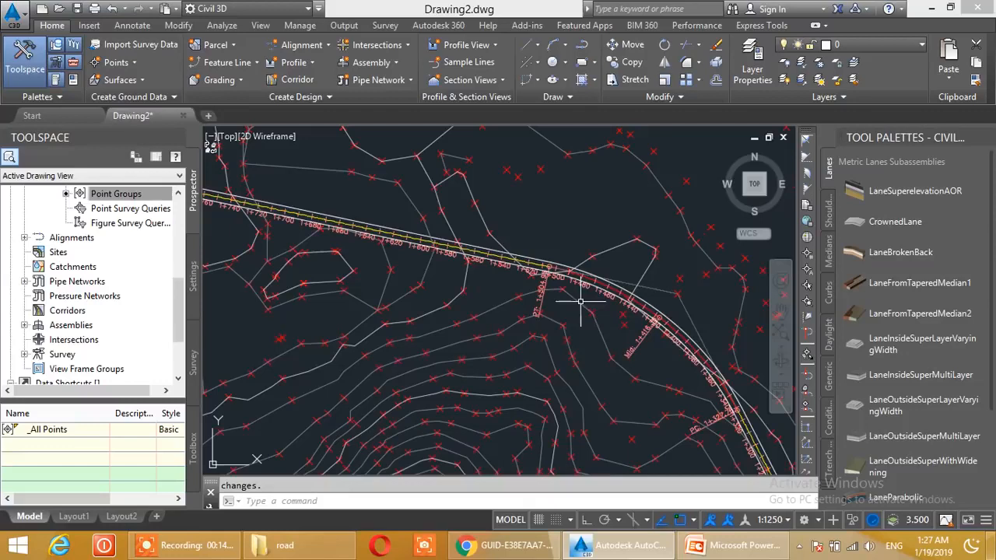
{"action": "mouse_move", "coordinate": [570, 320]}
{"action": "middle_mouse_down"}
{"action": "mouse_move", "coordinate": [583, 423]}
{"action": "mouse_move", "coordinate": [596, 349]}
{"action": "mouse_move", "coordinate": [544, 240]}
{"action": "mouse_move", "coordinate": [471, 253]}
{"action": "middle_mouse_up"}
{"action": "scroll", "coordinate": [480, 400], "scroll_direction": "up", "scroll_amount": 2}
{"action": "mouse_move", "coordinate": [480, 400]}
{"action": "middle_mouse_down"}
{"action": "mouse_move", "coordinate": [329, 366]}
{"action": "mouse_move", "coordinate": [515, 231]}
{"action": "mouse_move", "coordinate": [470, 276]}
{"action": "middle_mouse_up"}
{"action": "scroll", "coordinate": [470, 276], "scroll_direction": "up", "scroll_amount": 1}
Examine the Alignment - 1 profile view, comparing the design grade line, vertical curves and elevation bands along the road
{"action": "scroll", "coordinate": [471, 276], "scroll_direction": "down", "scroll_amount": 5}
{"action": "mouse_move", "coordinate": [391, 231]}
{"action": "middle_mouse_down"}
{"action": "mouse_move", "coordinate": [411, 374]}
{"action": "mouse_move", "coordinate": [338, 311]}
{"action": "mouse_move", "coordinate": [433, 276]}
{"action": "middle_mouse_up"}
{"action": "scroll", "coordinate": [338, 311], "scroll_direction": "up", "scroll_amount": 2}
{"action": "scroll", "coordinate": [339, 311], "scroll_direction": "down", "scroll_amount": 2}
{"action": "scroll", "coordinate": [379, 294], "scroll_direction": "up", "scroll_amount": 2}
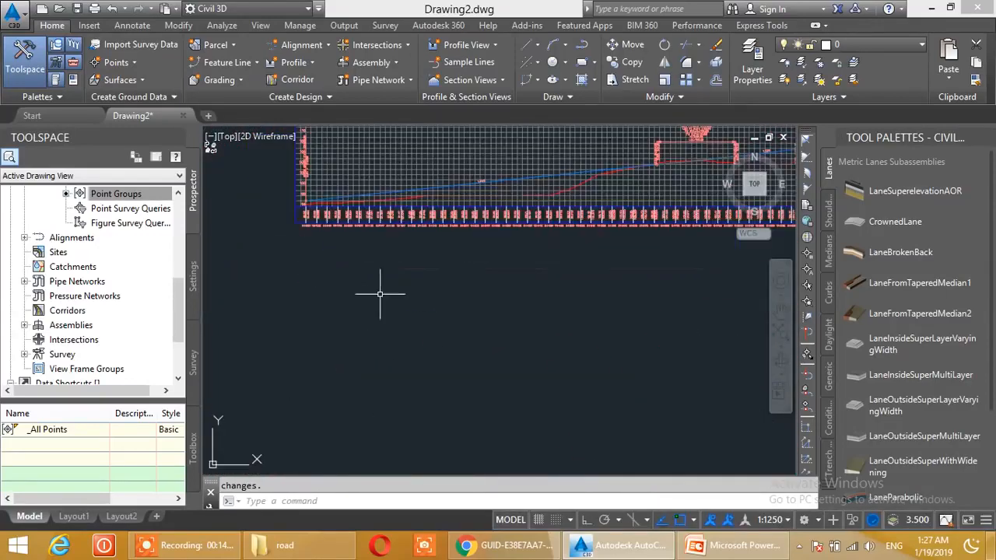
{"action": "middle_click_drag", "start_coordinate": [508, 273], "coordinate": [456, 355]}
{"action": "scroll", "coordinate": [357, 312], "scroll_direction": "up", "scroll_amount": 2}
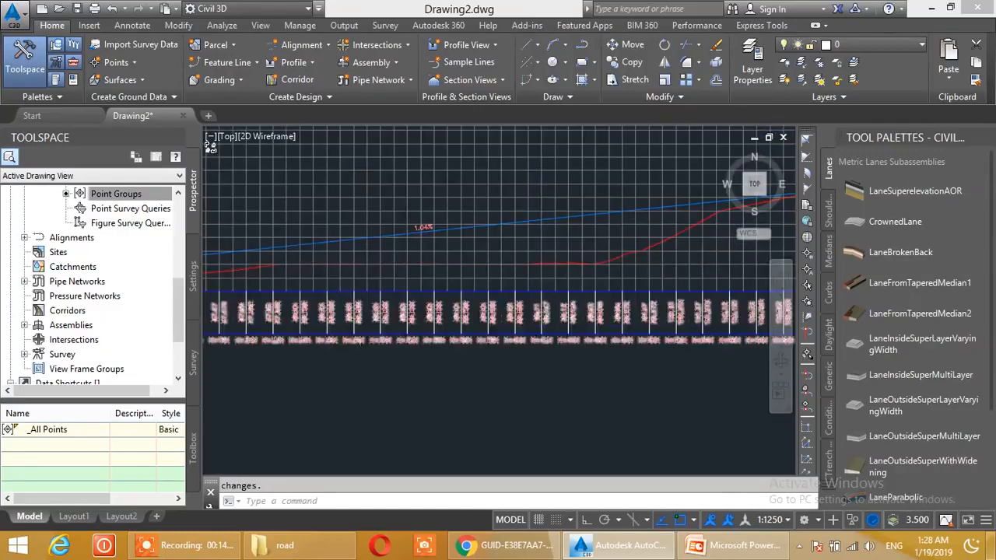
{"action": "scroll", "coordinate": [357, 302], "scroll_direction": "down", "scroll_amount": 2}
{"action": "middle_click_drag", "start_coordinate": [357, 302], "coordinate": [490, 298]}
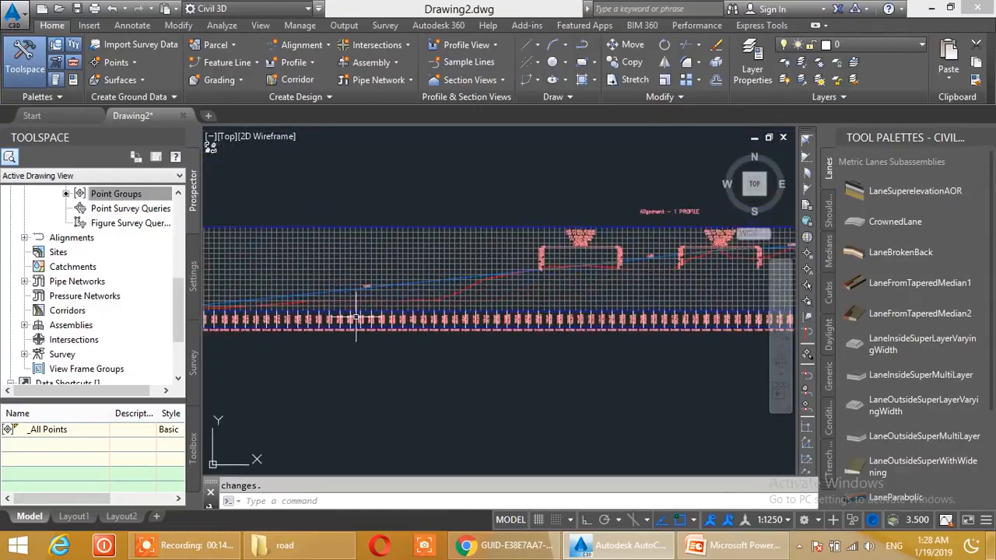
{"action": "scroll", "coordinate": [455, 310], "scroll_direction": "up", "scroll_amount": 3}
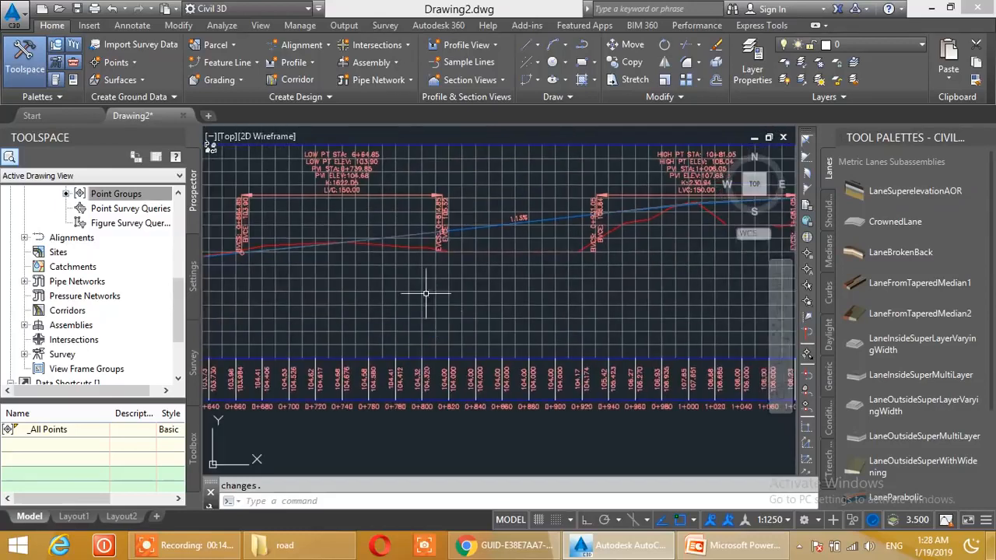
{"action": "scroll", "coordinate": [437, 268], "scroll_direction": "down", "scroll_amount": 3}
{"action": "scroll", "coordinate": [404, 299], "scroll_direction": "up", "scroll_amount": 3}
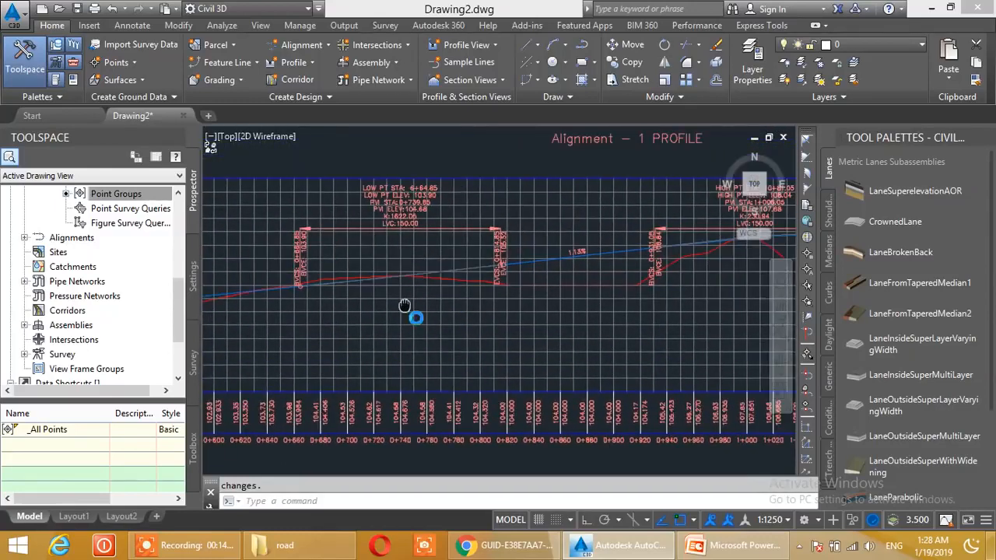
{"action": "scroll", "coordinate": [489, 276], "scroll_direction": "down", "scroll_amount": 2}
{"action": "scroll", "coordinate": [389, 290], "scroll_direction": "up", "scroll_amount": 2}
{"action": "scroll", "coordinate": [322, 329], "scroll_direction": "up", "scroll_amount": 1}
{"action": "scroll", "coordinate": [321, 326], "scroll_direction": "down", "scroll_amount": 3}
{"action": "middle_click_drag", "start_coordinate": [311, 341], "coordinate": [421, 272]}
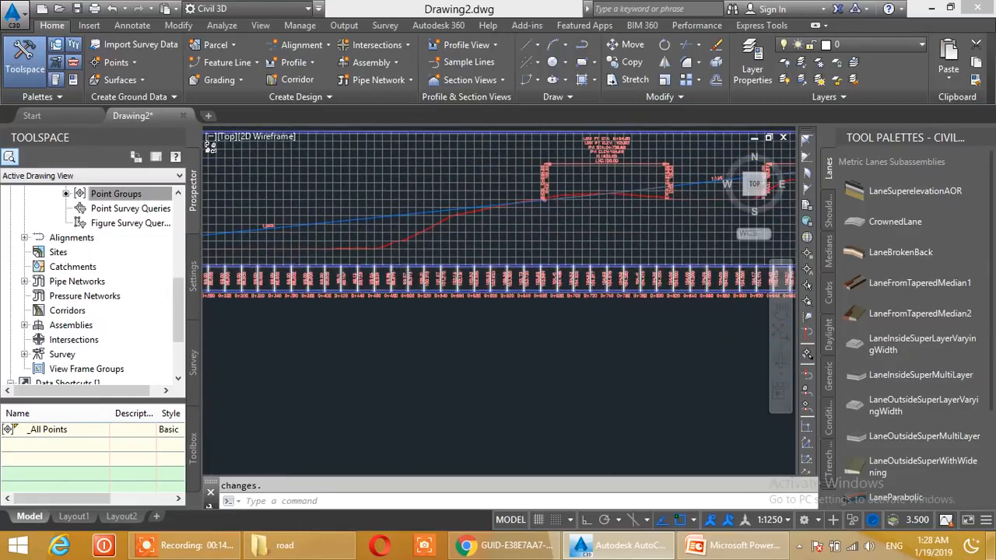
{"action": "scroll", "coordinate": [419, 265], "scroll_direction": "up", "scroll_amount": 1}
{"action": "scroll", "coordinate": [433, 262], "scroll_direction": "up", "scroll_amount": 2}
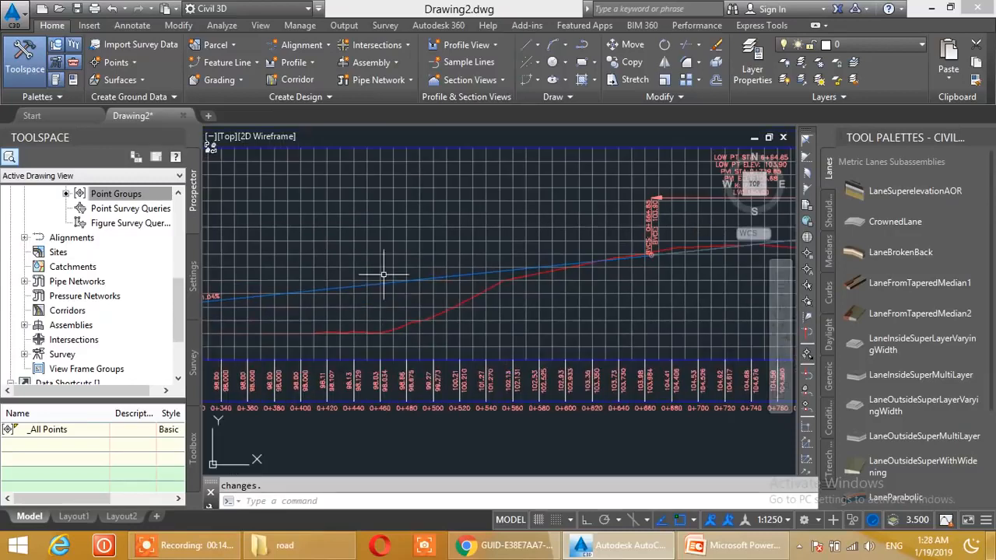
{"action": "scroll", "coordinate": [515, 327], "scroll_direction": "down", "scroll_amount": 6}
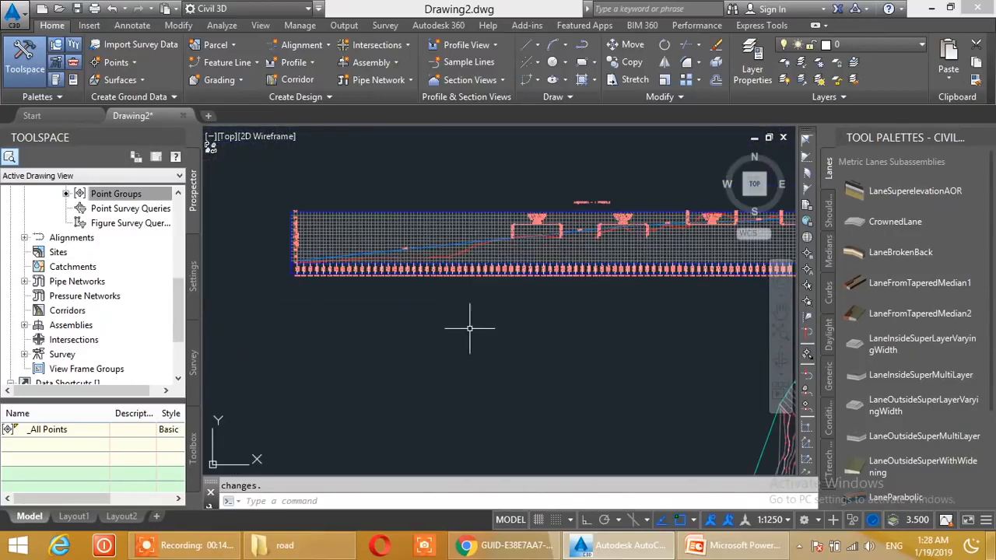
Select the road alignment near station 1+320 and open its superelevation curve manager through Calculate/Edit Superelevation
{"action": "middle_click_drag", "start_coordinate": [469, 328], "coordinate": [396, 273]}
{"action": "scroll", "coordinate": [471, 334], "scroll_direction": "up", "scroll_amount": 3}
{"action": "scroll", "coordinate": [491, 263], "scroll_direction": "up", "scroll_amount": 2}
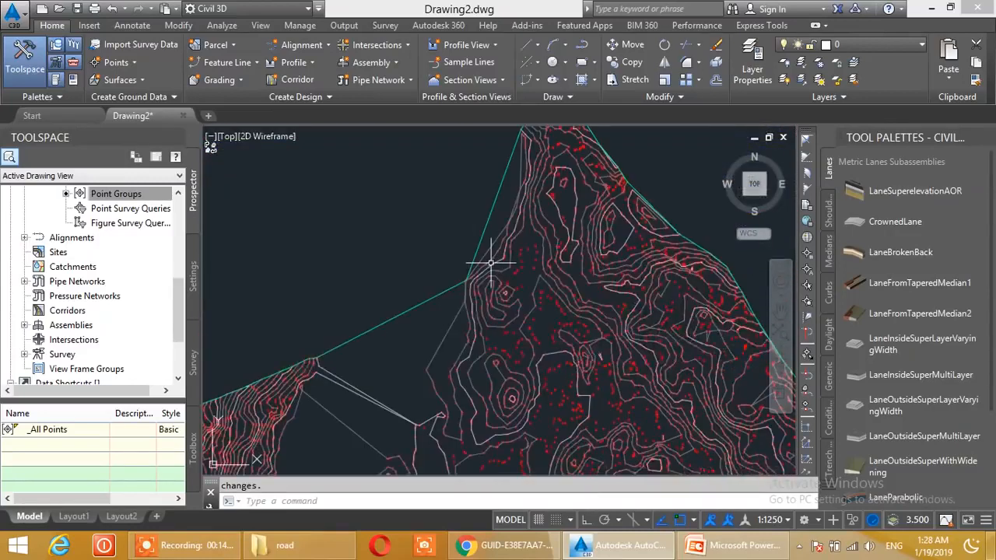
{"action": "scroll", "coordinate": [491, 263], "scroll_direction": "down", "scroll_amount": 4}
{"action": "middle_click_drag", "start_coordinate": [493, 375], "coordinate": [502, 272]}
{"action": "scroll", "coordinate": [509, 246], "scroll_direction": "up", "scroll_amount": 6}
{"action": "middle_click_drag", "start_coordinate": [520, 219], "coordinate": [514, 343]}
{"action": "scroll", "coordinate": [518, 217], "scroll_direction": "up", "scroll_amount": 2}
{"action": "scroll", "coordinate": [518, 340], "scroll_direction": "up", "scroll_amount": 2}
{"action": "scroll", "coordinate": [518, 251], "scroll_direction": "up", "scroll_amount": 2}
{"action": "scroll", "coordinate": [506, 340], "scroll_direction": "up", "scroll_amount": 1}
{"action": "scroll", "coordinate": [507, 340], "scroll_direction": "up", "scroll_amount": 4}
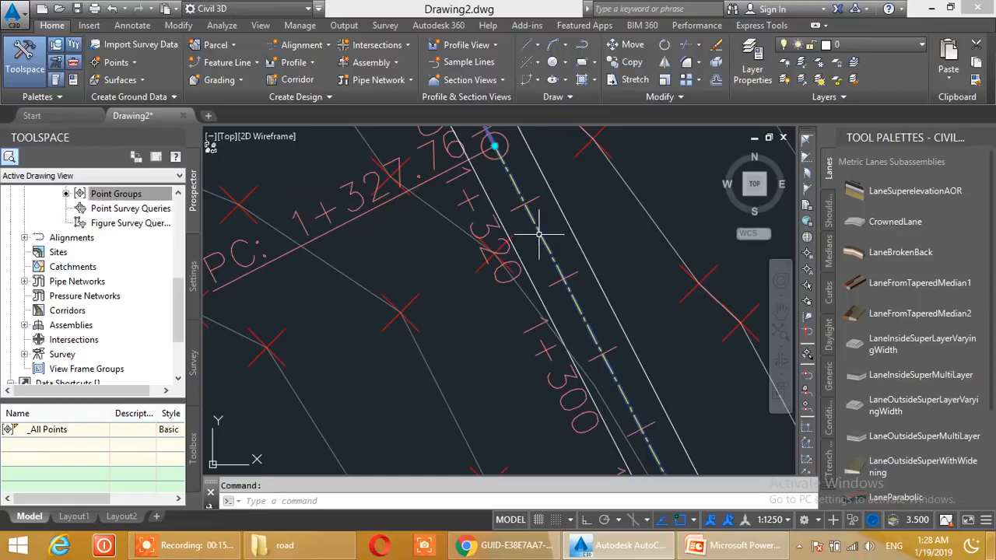
{"action": "left_click", "coordinate": [538, 233]}
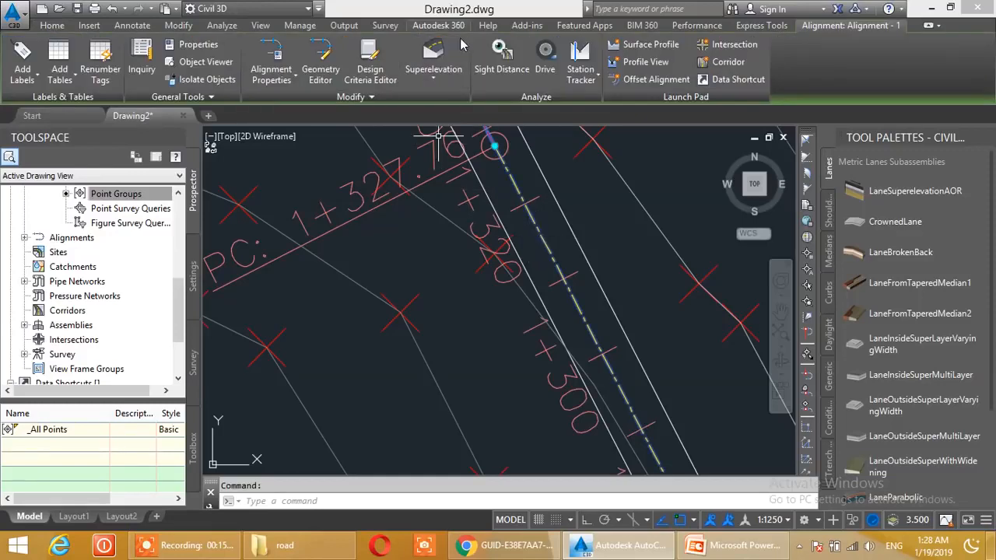
{"action": "left_click", "coordinate": [431, 82]}
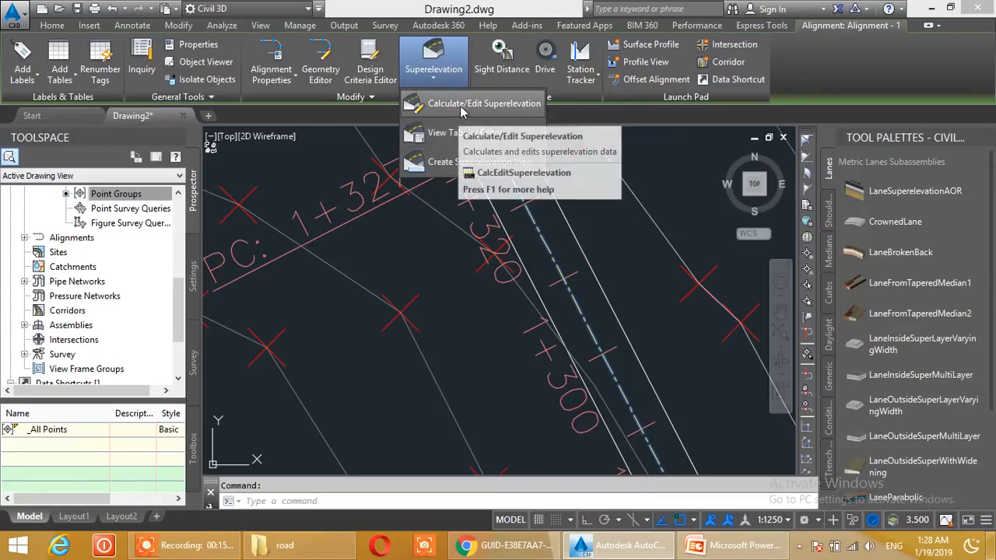
{"action": "left_click", "coordinate": [459, 108]}
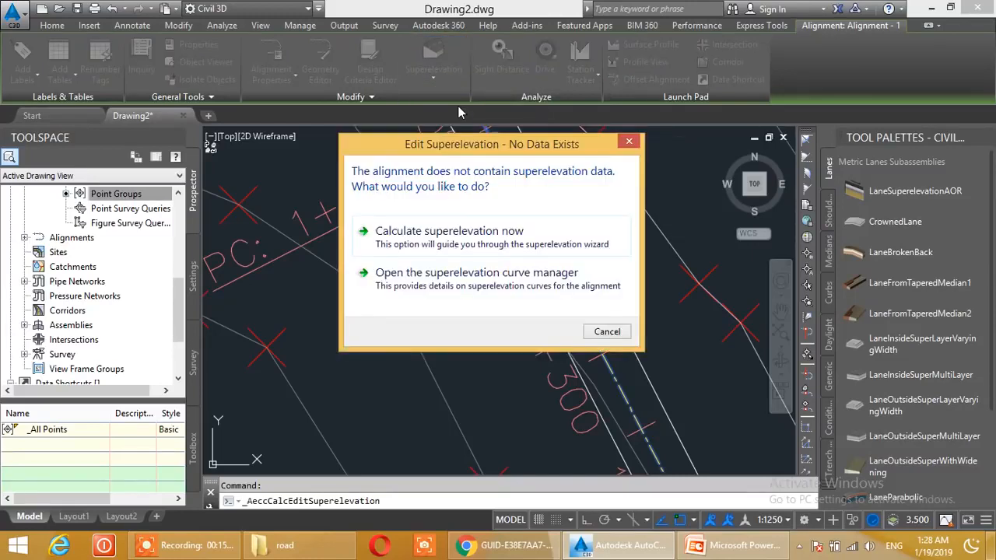
{"action": "left_click", "coordinate": [459, 284]}
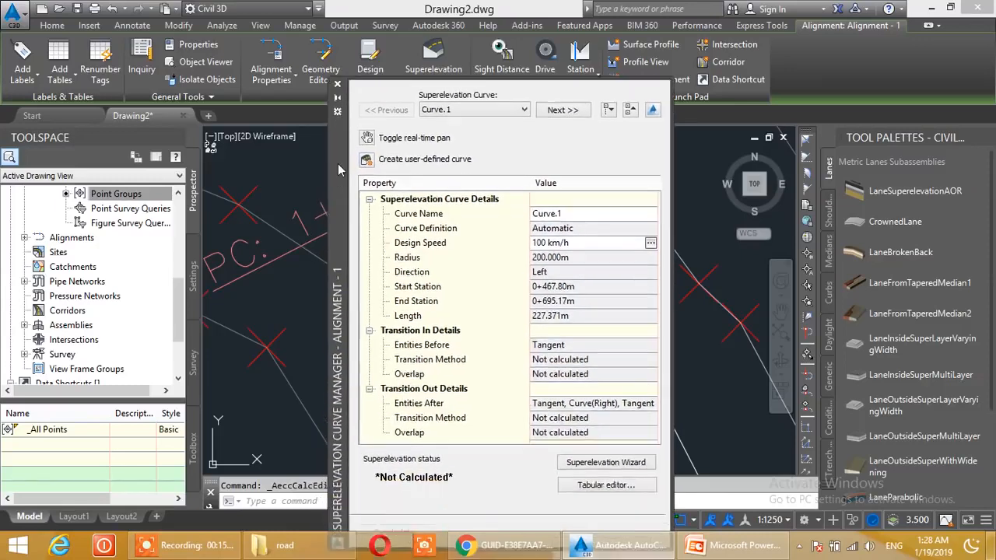
Check the list of superelevation curves and view the design speed settings of Curve.1 without changing them
{"action": "left_click", "coordinate": [488, 103]}
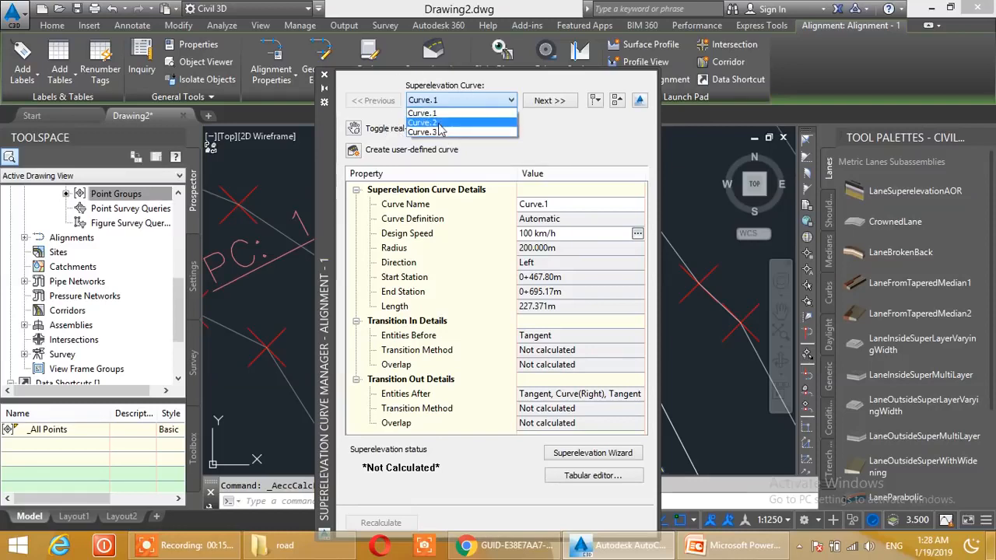
{"action": "left_click", "coordinate": [563, 121]}
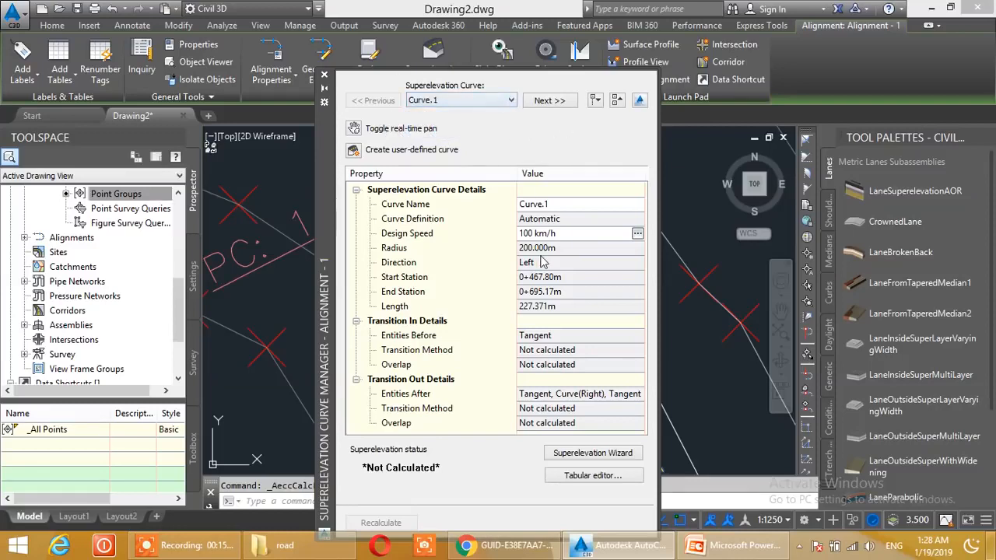
{"action": "left_click", "coordinate": [574, 237]}
{"action": "left_click", "coordinate": [637, 234]}
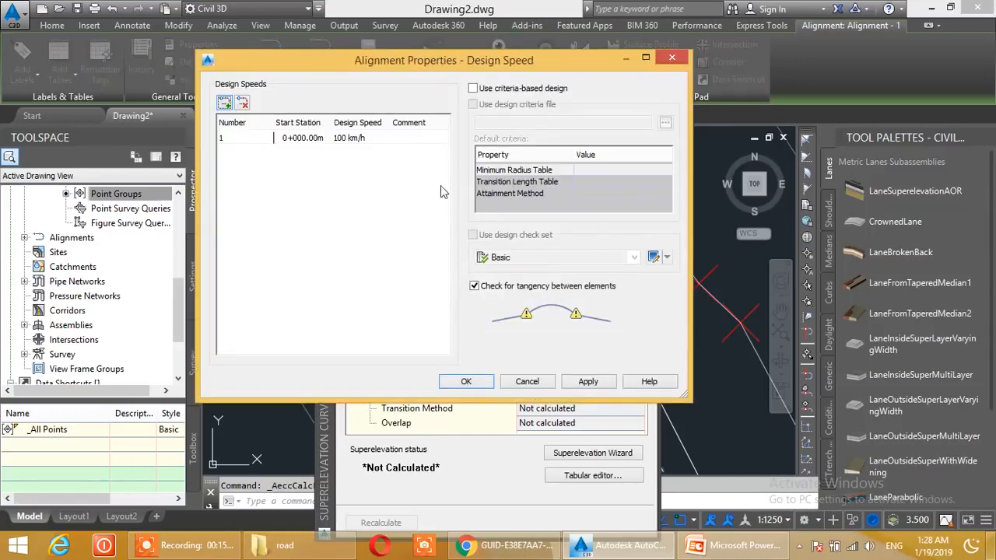
{"action": "left_click", "coordinate": [529, 384]}
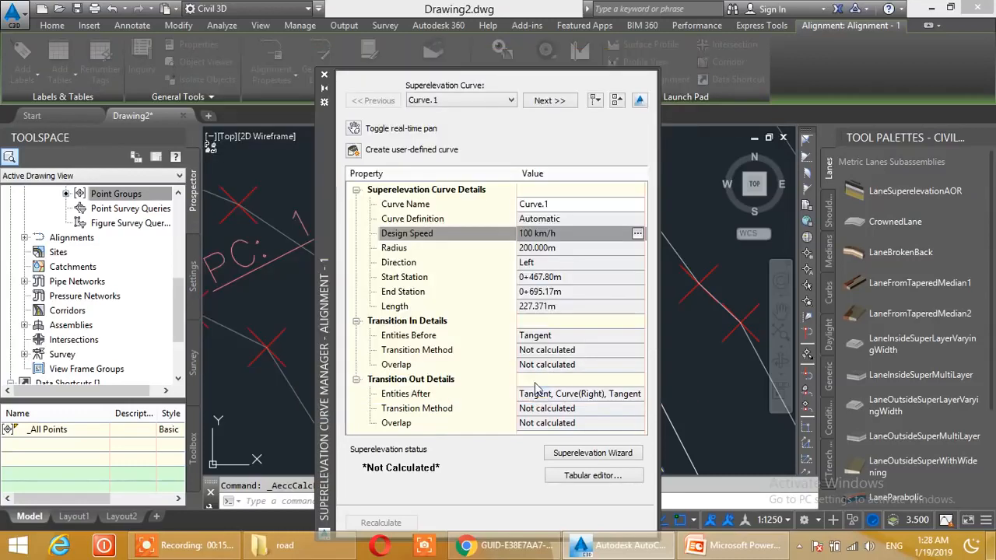
Reopen the design speed settings of Curve.1 and inspect the editable start station and design speed of entry 1
{"action": "left_click", "coordinate": [637, 234]}
{"action": "left_click", "coordinate": [333, 140]}
{"action": "double_click", "coordinate": [318, 141]}
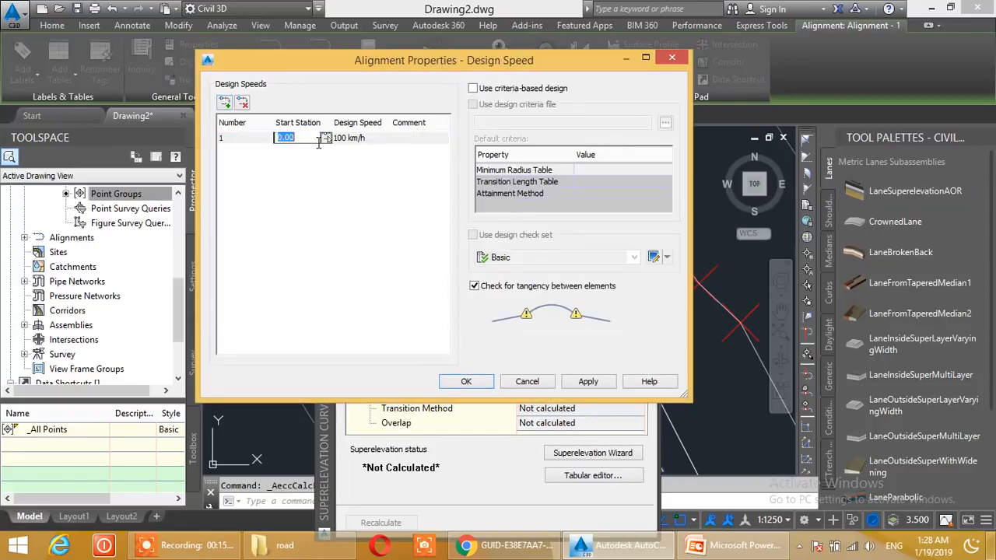
{"action": "left_click", "coordinate": [381, 138]}
{"action": "left_click", "coordinate": [365, 139]}
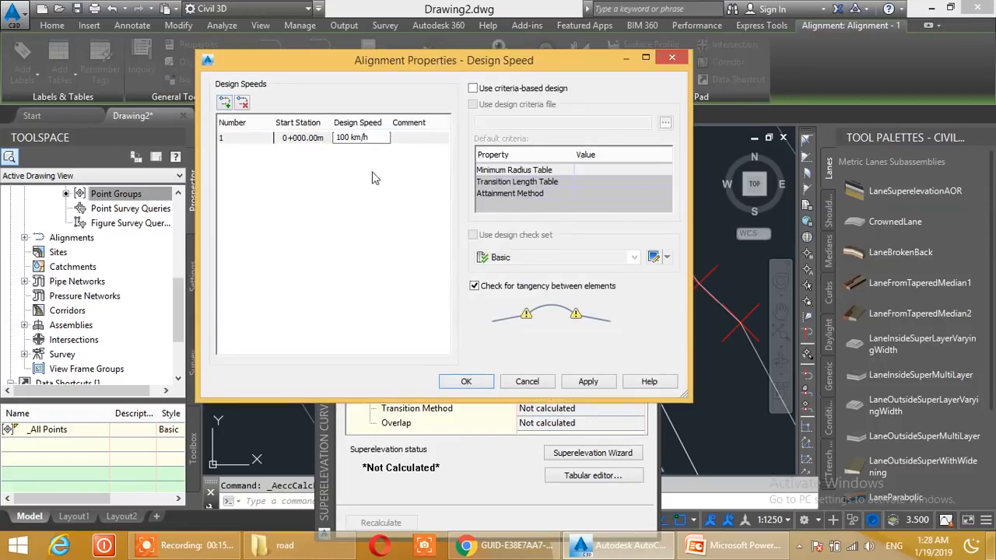
{"action": "left_click", "coordinate": [374, 191]}
Try criteria-based design for the alignment, browse the metric design criteria files, and discard the design speed changes
{"action": "left_click", "coordinate": [472, 89]}
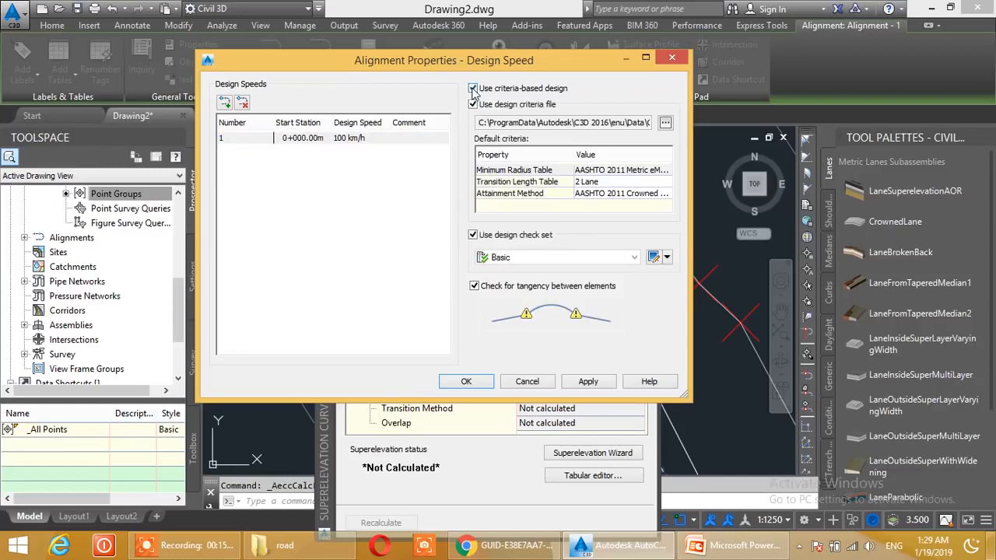
{"action": "left_click", "coordinate": [665, 123]}
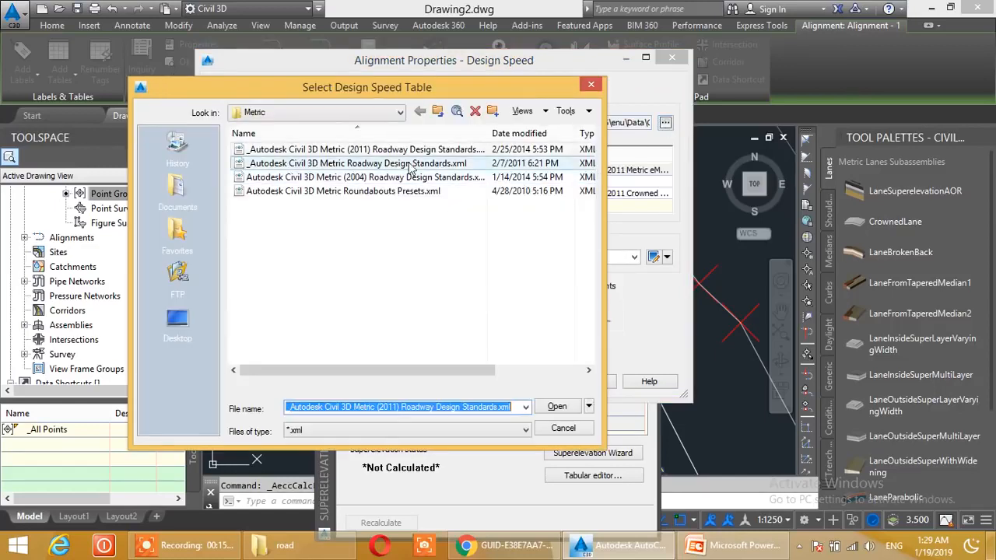
{"action": "left_click", "coordinate": [563, 429]}
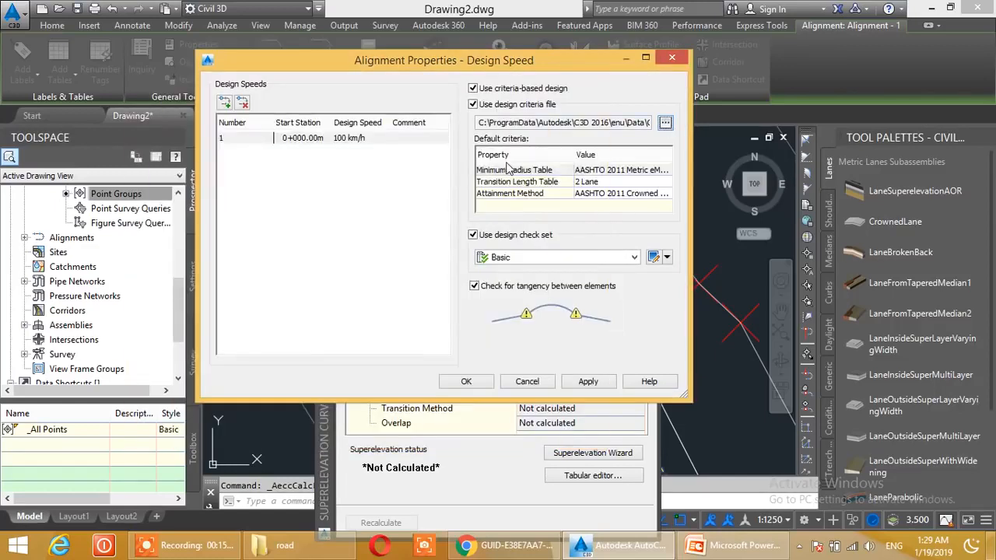
{"action": "left_click", "coordinate": [472, 88]}
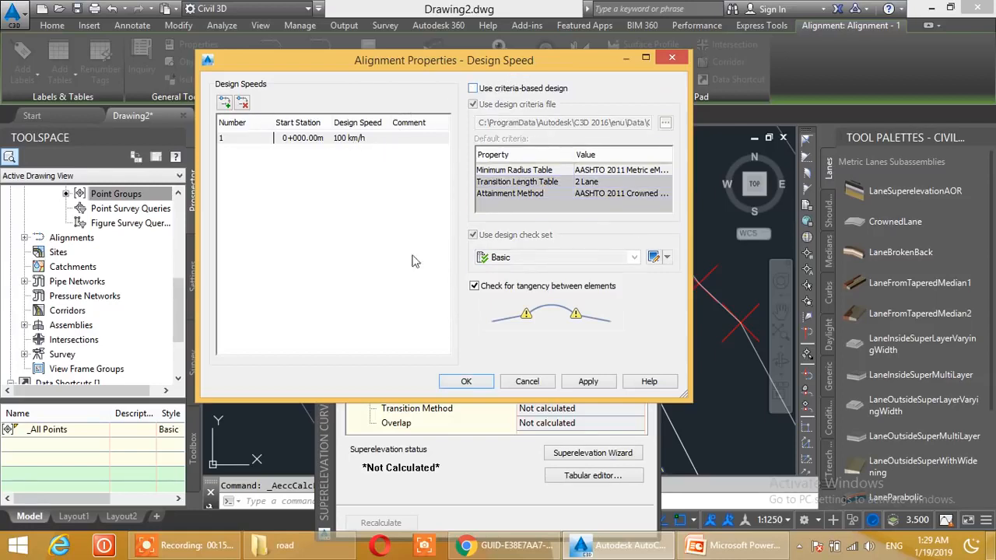
{"action": "left_click", "coordinate": [526, 381]}
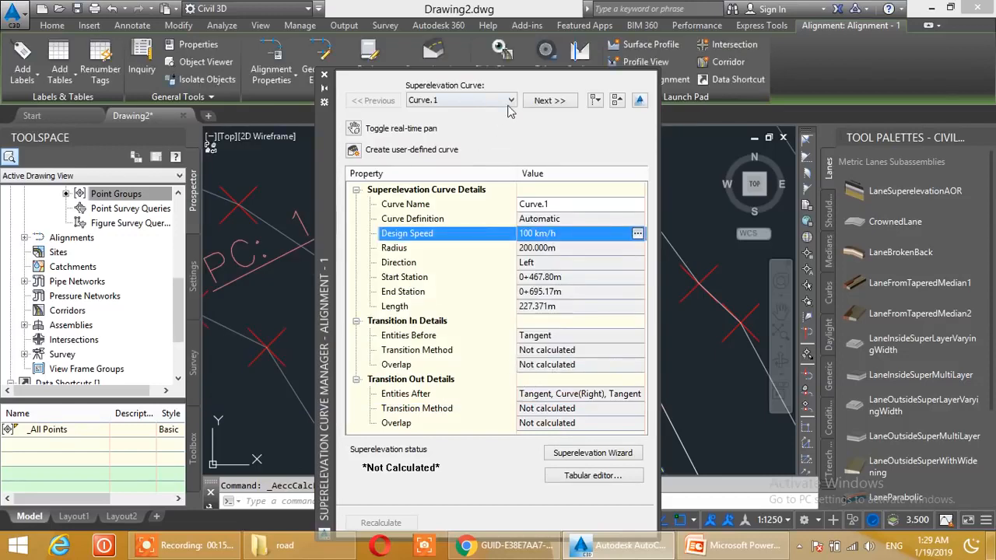
Go to Curve.3, review the superelevation wizard's calculation scopes for this curve only and entire alignment, and close the curve manager
{"action": "left_click", "coordinate": [544, 101]}
{"action": "left_click", "coordinate": [545, 102]}
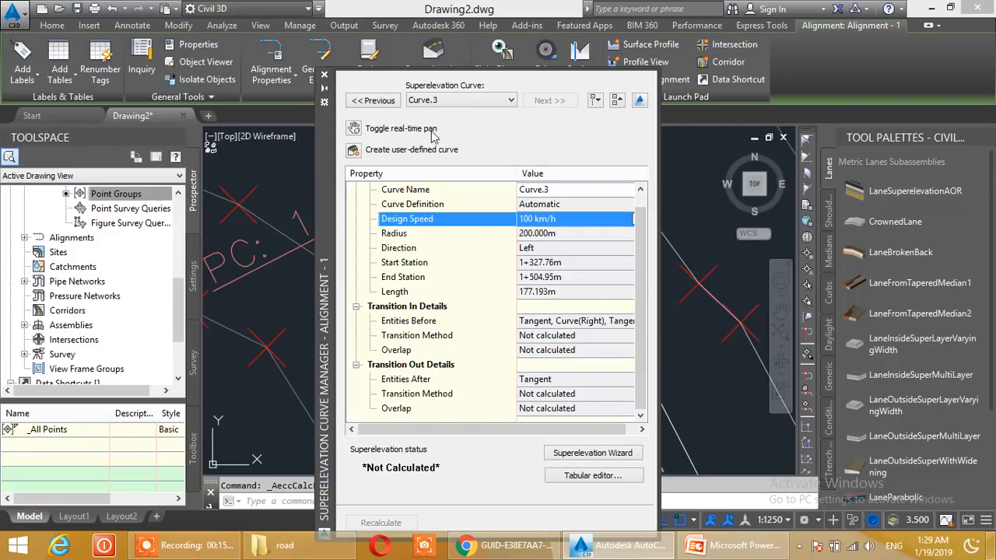
{"action": "left_click", "coordinate": [580, 453]}
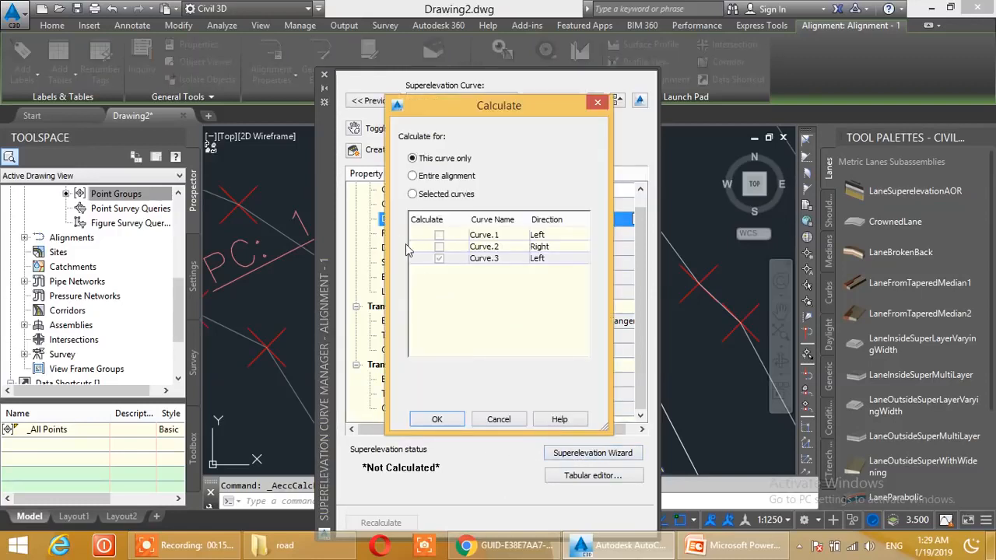
{"action": "left_click", "coordinate": [424, 178]}
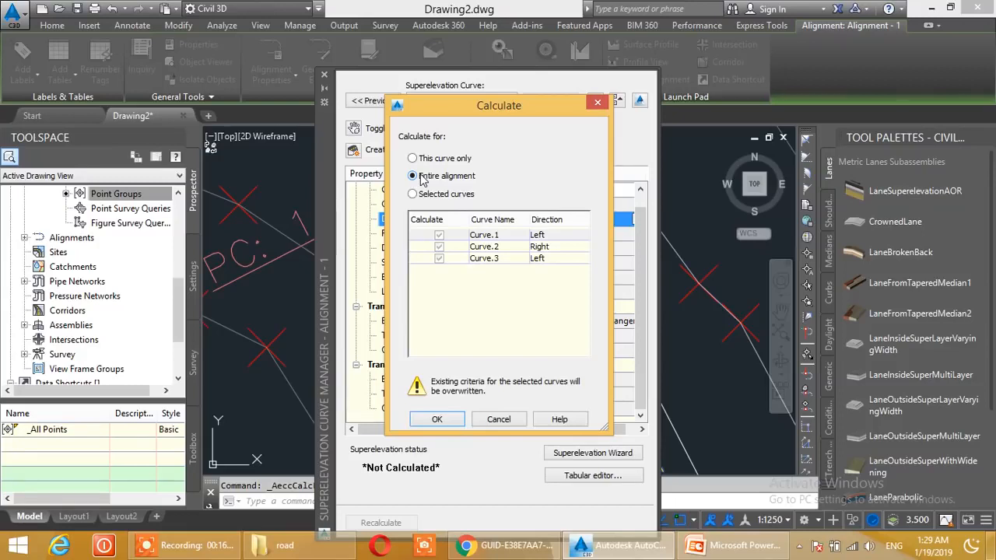
{"action": "left_click", "coordinate": [423, 160]}
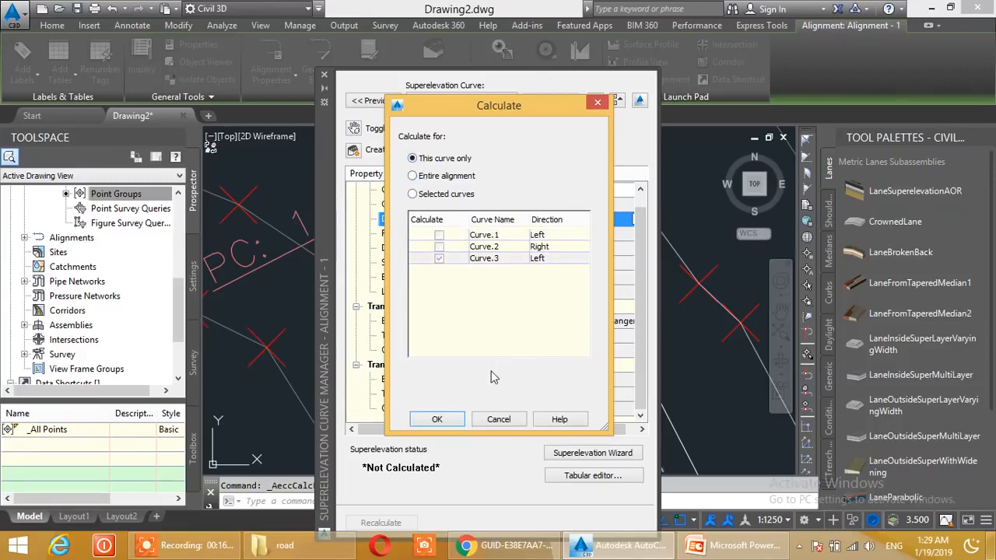
{"action": "left_click", "coordinate": [498, 420]}
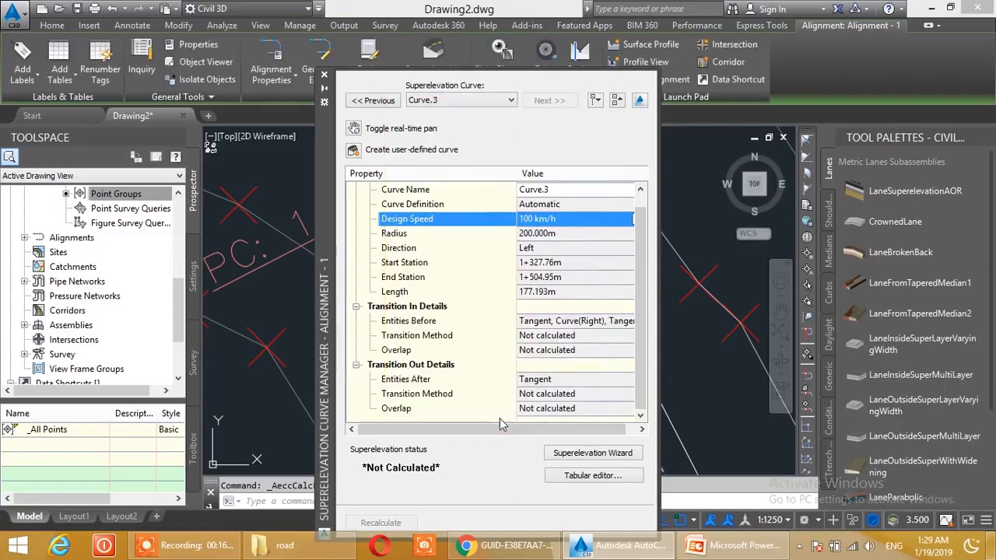
{"action": "left_click", "coordinate": [324, 75]}
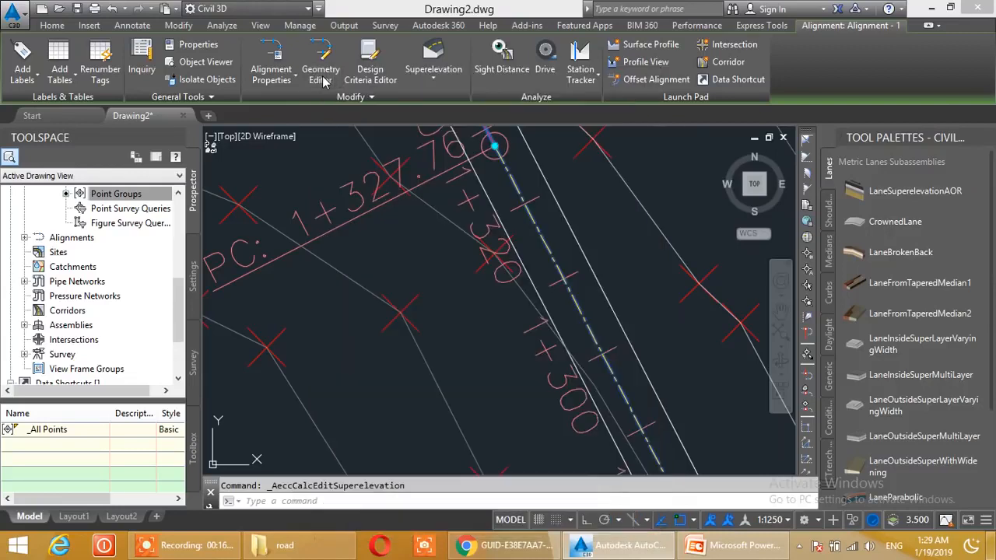
Start calculating superelevation for the alignment and set the roadway type to Undivided Crowned with the pivot method Outside Of Curve
{"action": "left_click", "coordinate": [436, 79]}
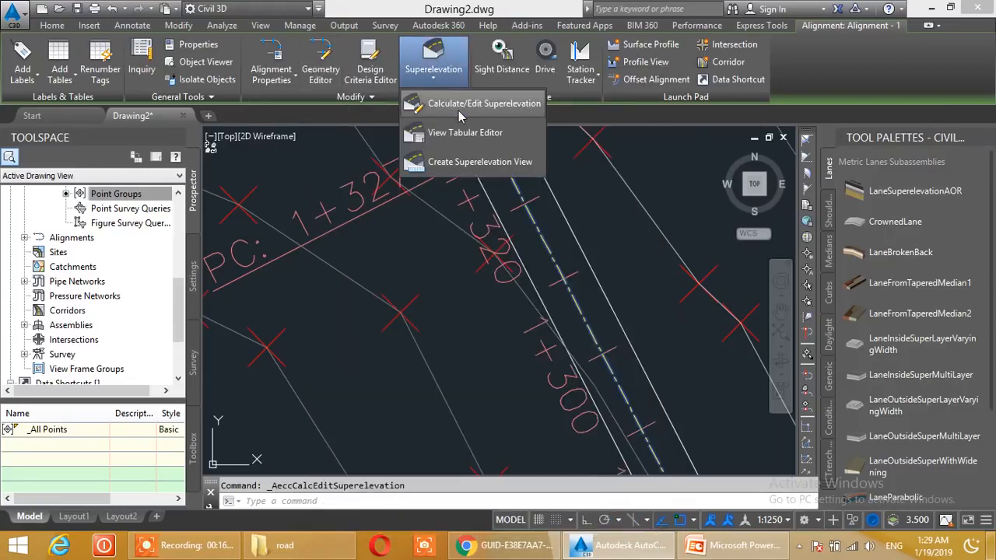
{"action": "left_click", "coordinate": [511, 105]}
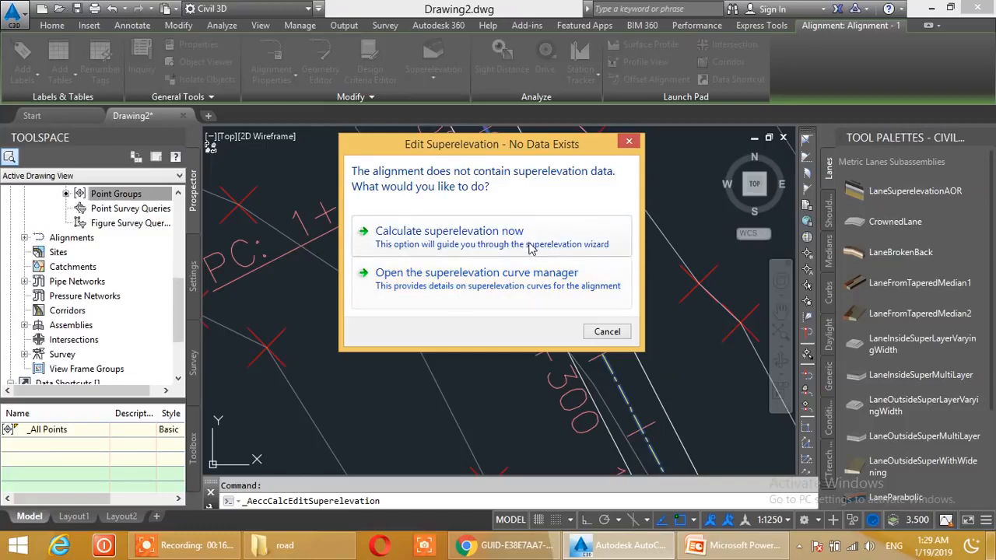
{"action": "left_click", "coordinate": [503, 241]}
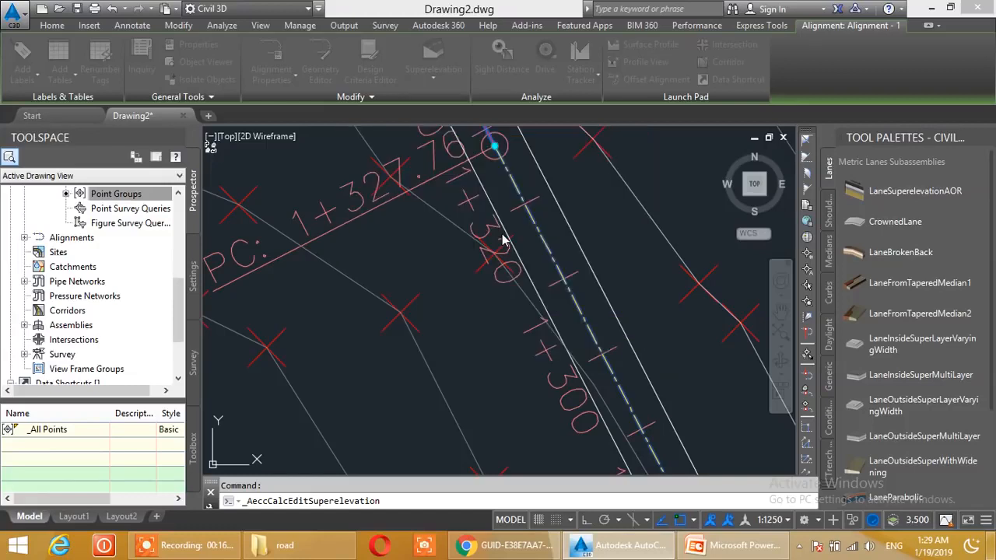
{"action": "left_click_drag", "start_coordinate": [349, 102], "coordinate": [461, 119]}
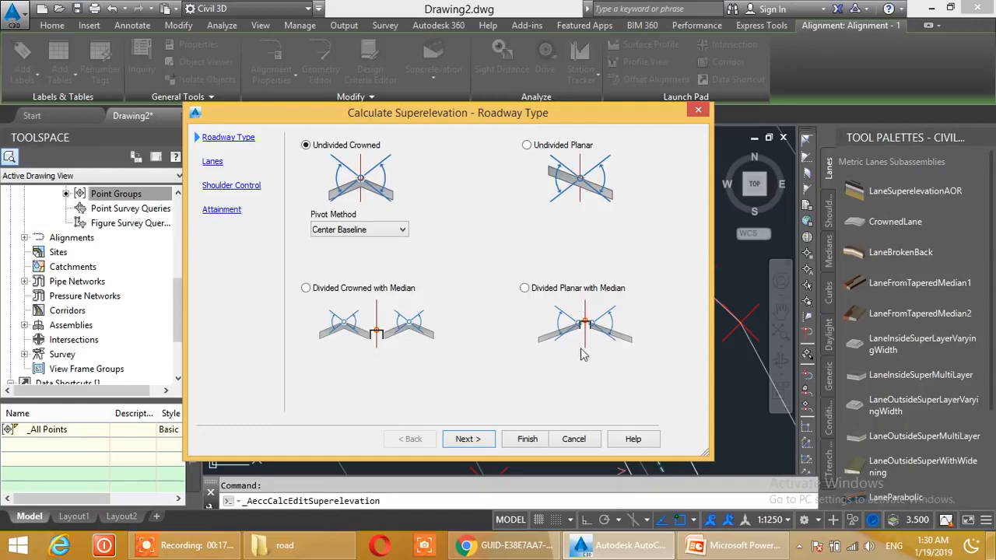
{"action": "left_click", "coordinate": [338, 145]}
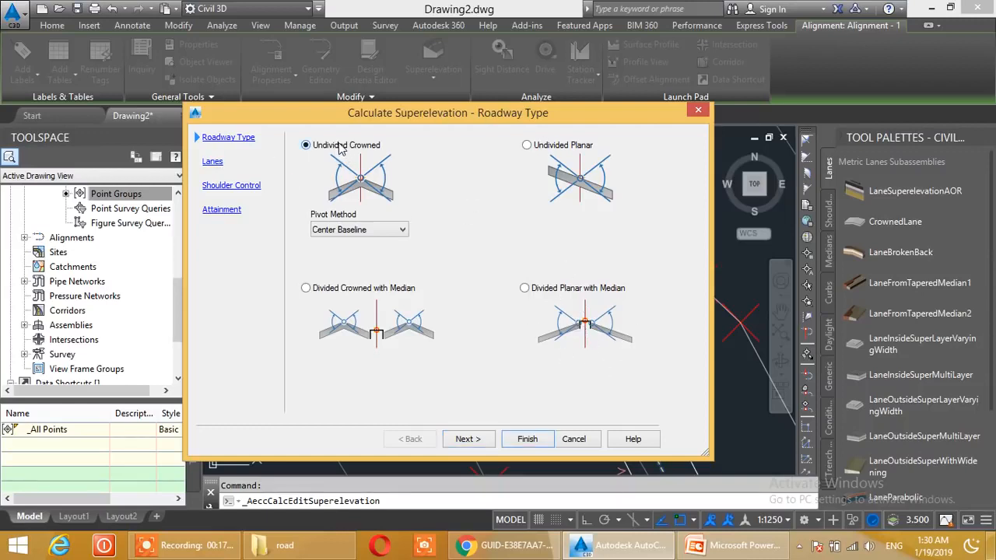
{"action": "left_click", "coordinate": [396, 232]}
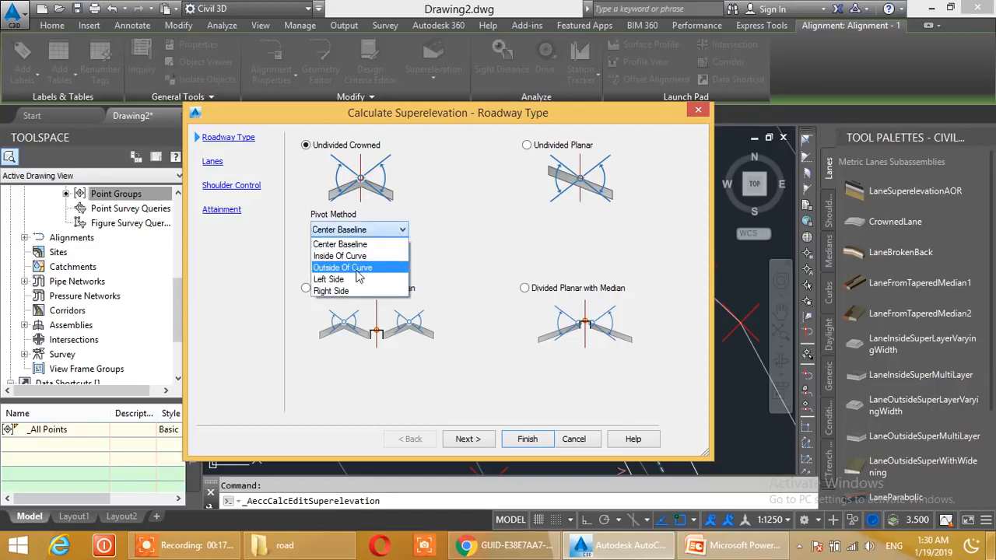
{"action": "left_click", "coordinate": [357, 268]}
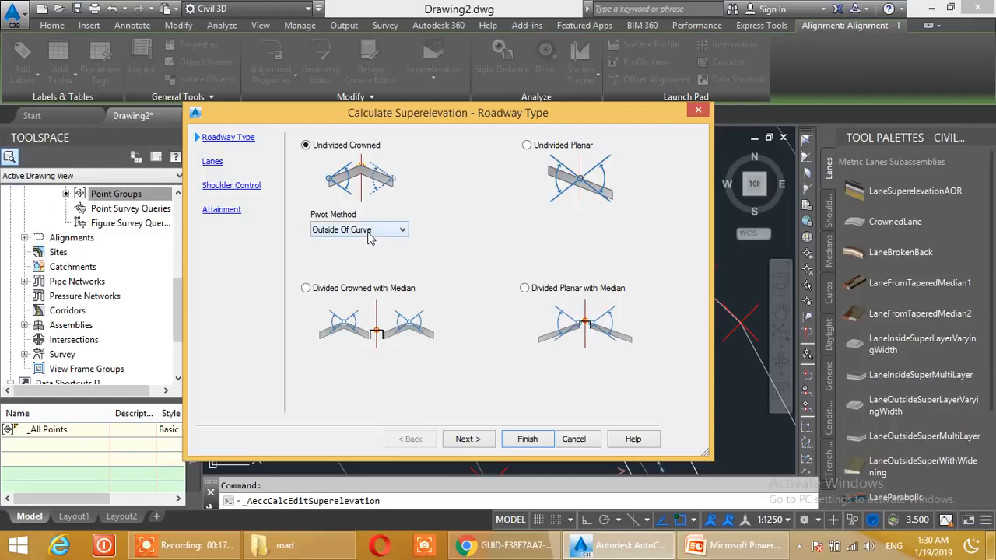
{"action": "left_click", "coordinate": [469, 438]}
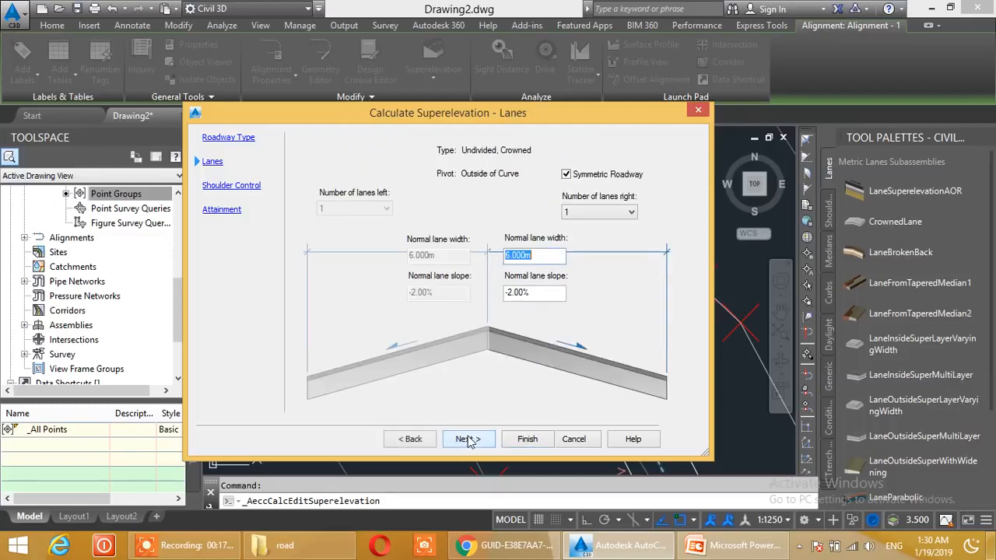
Set the normal lane width to 3.5 m, keep the normal lane slope at -2.00%, and continue to shoulder control
{"action": "left_click", "coordinate": [553, 264]}
{"action": "left_click_drag", "start_coordinate": [553, 264], "coordinate": [466, 255]}
{"action": "type", "text": "3.5"}
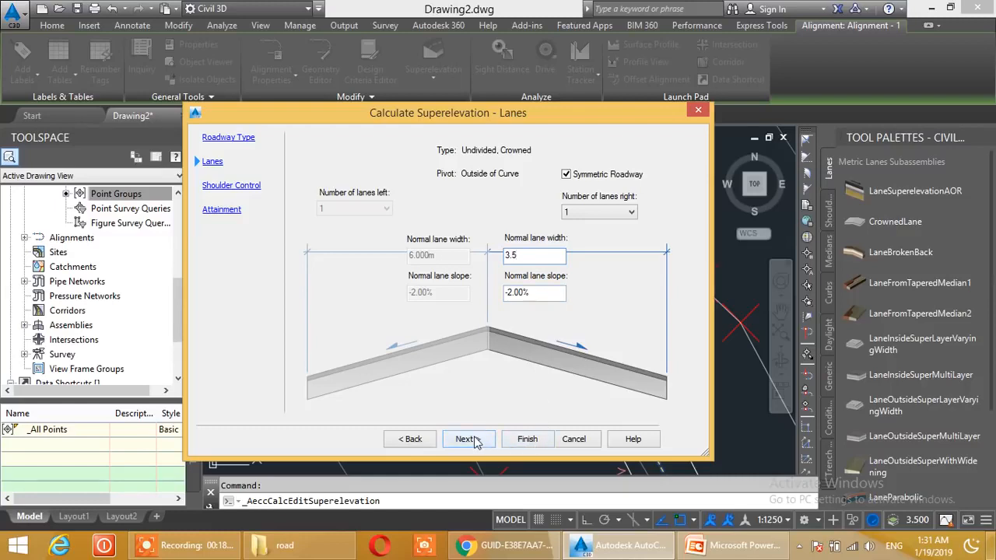
{"action": "left_click", "coordinate": [554, 299]}
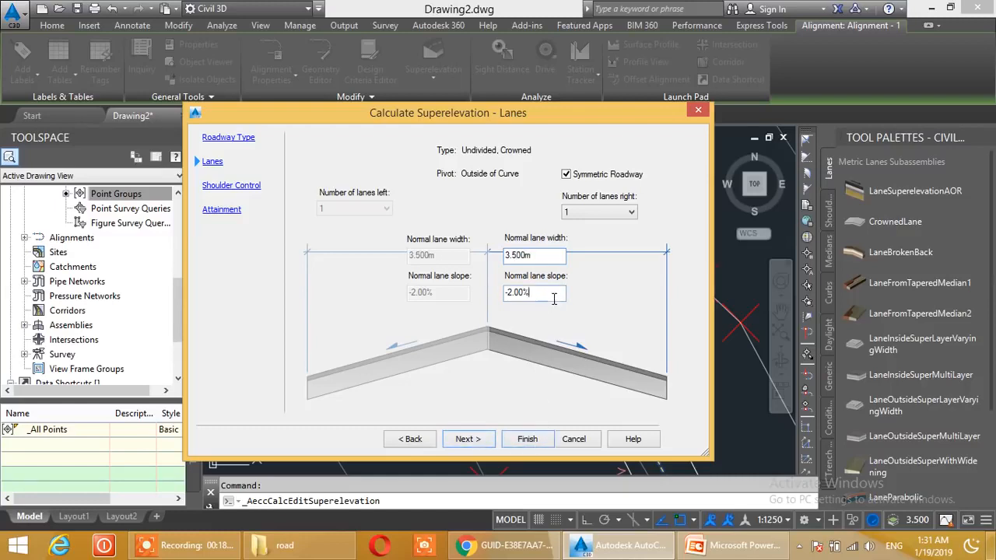
{"action": "left_click", "coordinate": [470, 438]}
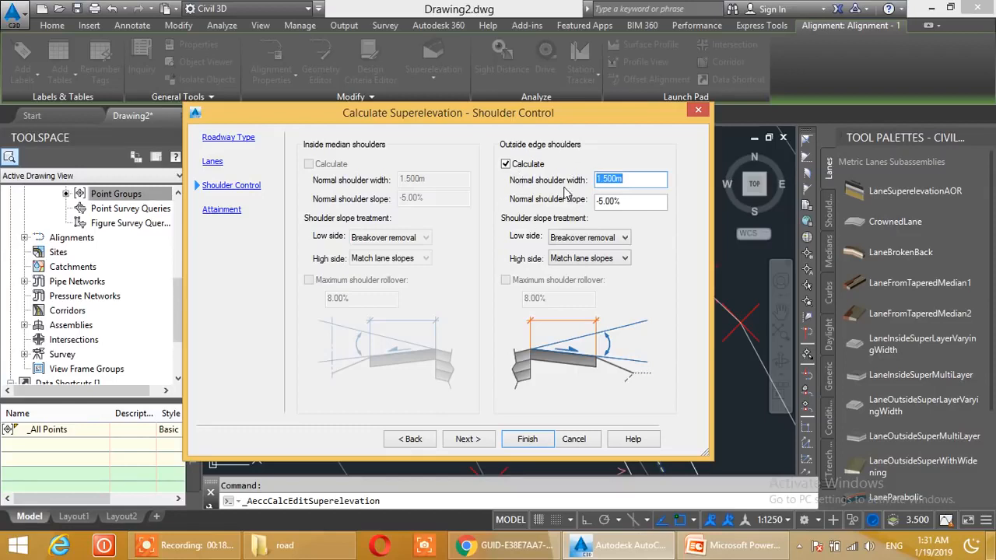
Inspect the outside edge shoulder width and slope, exclude these shoulders from the calculation, and continue to the attainment settings
{"action": "left_click_drag", "start_coordinate": [648, 188], "coordinate": [579, 181]}
{"action": "left_click", "coordinate": [614, 208]}
{"action": "left_click_drag", "start_coordinate": [649, 209], "coordinate": [549, 206]}
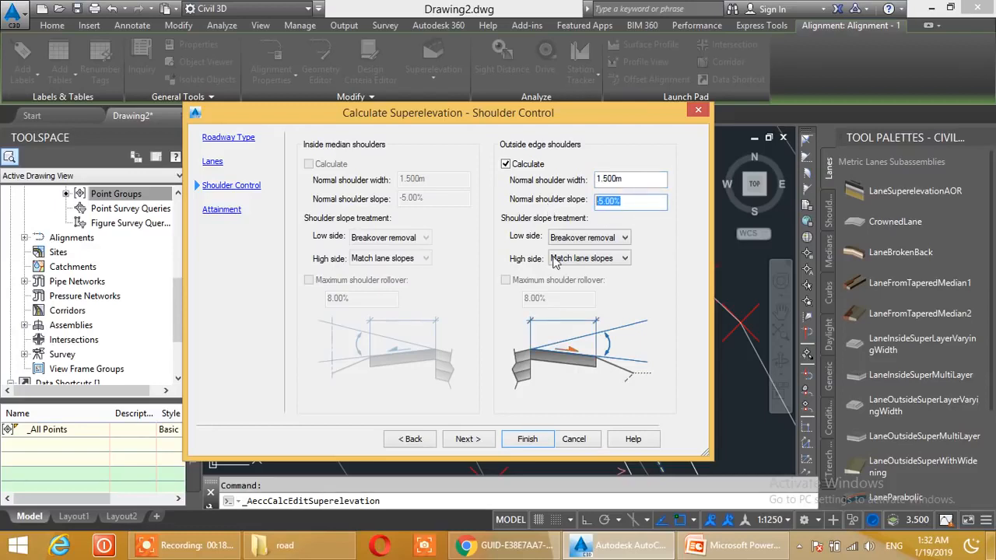
{"action": "left_click", "coordinate": [505, 164]}
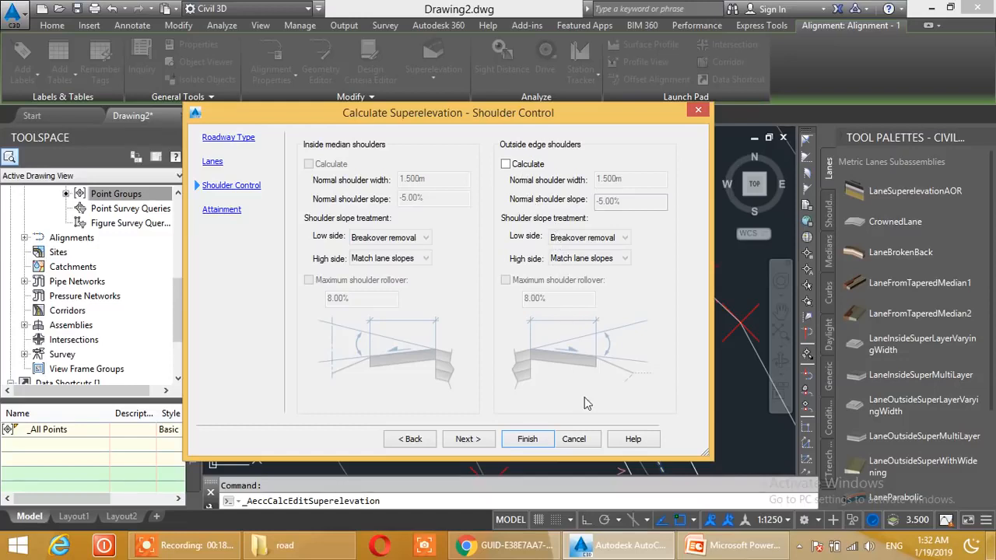
{"action": "left_click", "coordinate": [466, 438]}
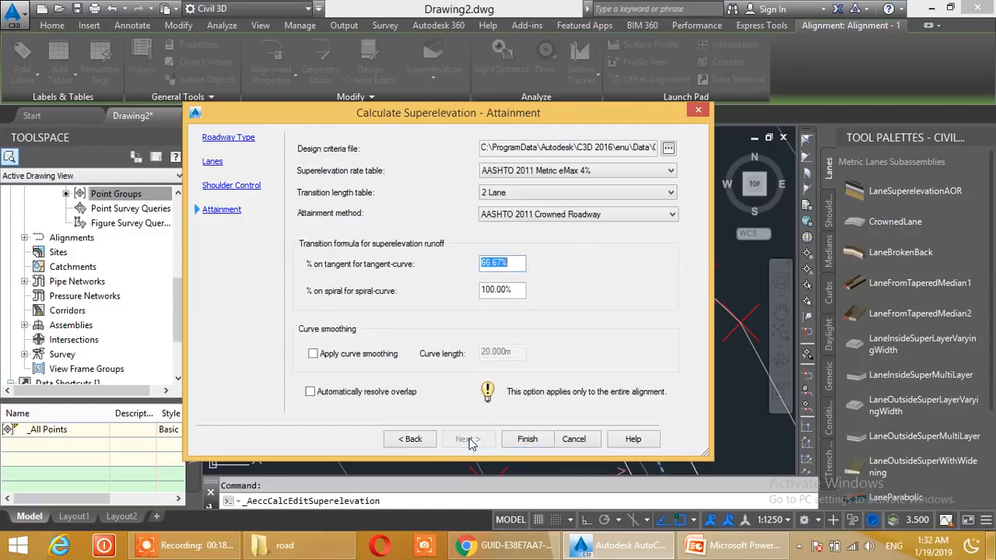
Try automatic overlap resolution and browse the metric design criteria files without choosing another file
{"action": "left_click", "coordinate": [310, 392]}
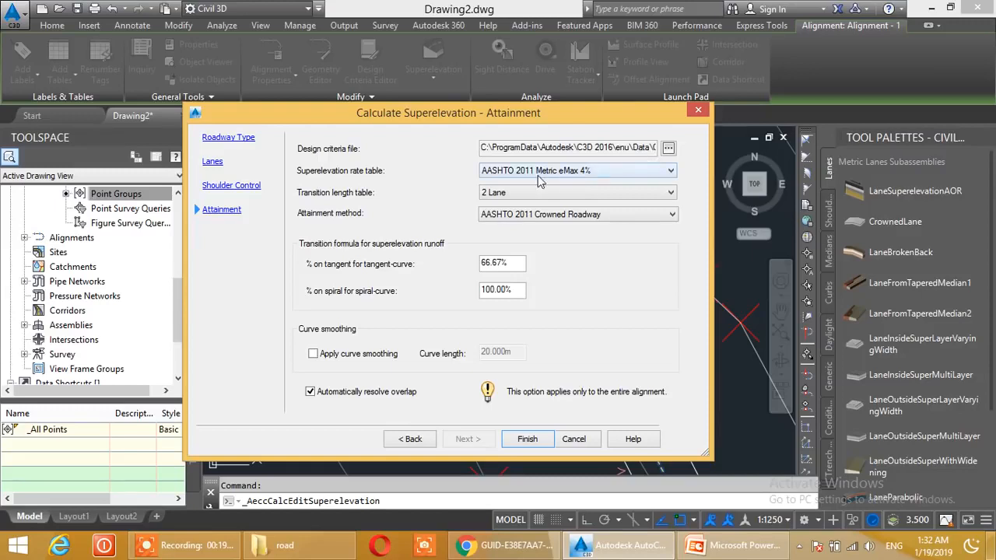
{"action": "left_click", "coordinate": [668, 150]}
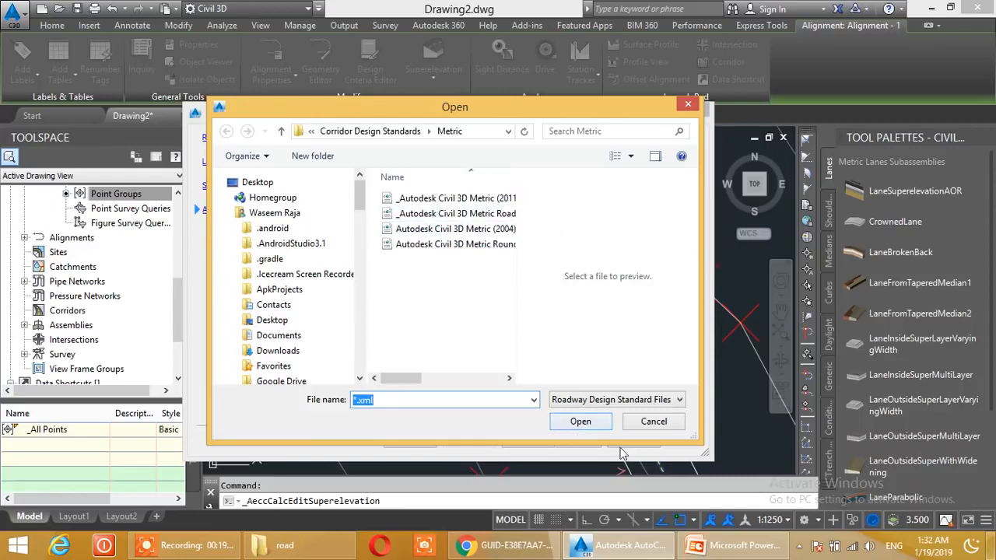
{"action": "left_click", "coordinate": [652, 423]}
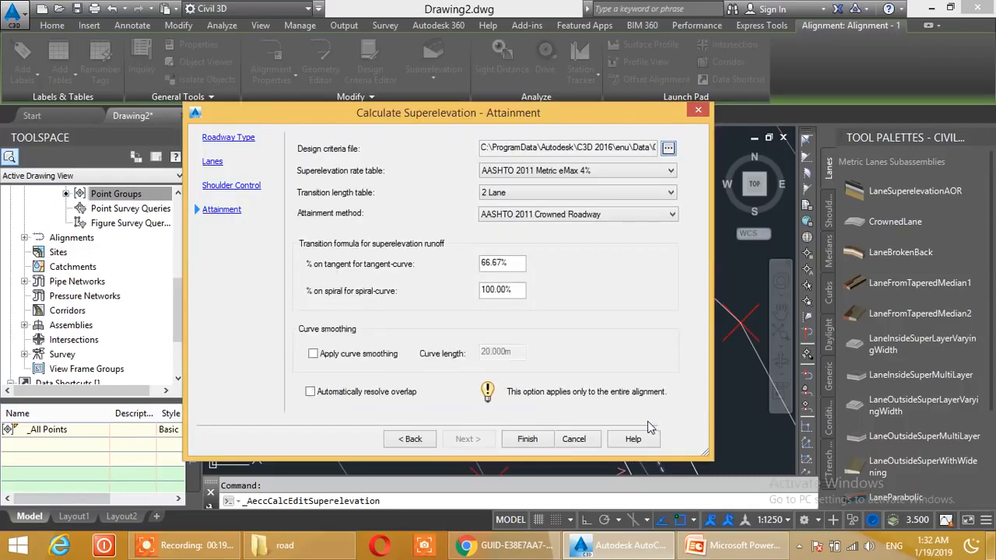
Keep the AASHTO 2011 Metric eMax 4% rate table and Crowned Roadway attainment method, enable automatic overlap resolution, and finish the calculation
{"action": "left_click", "coordinate": [601, 173]}
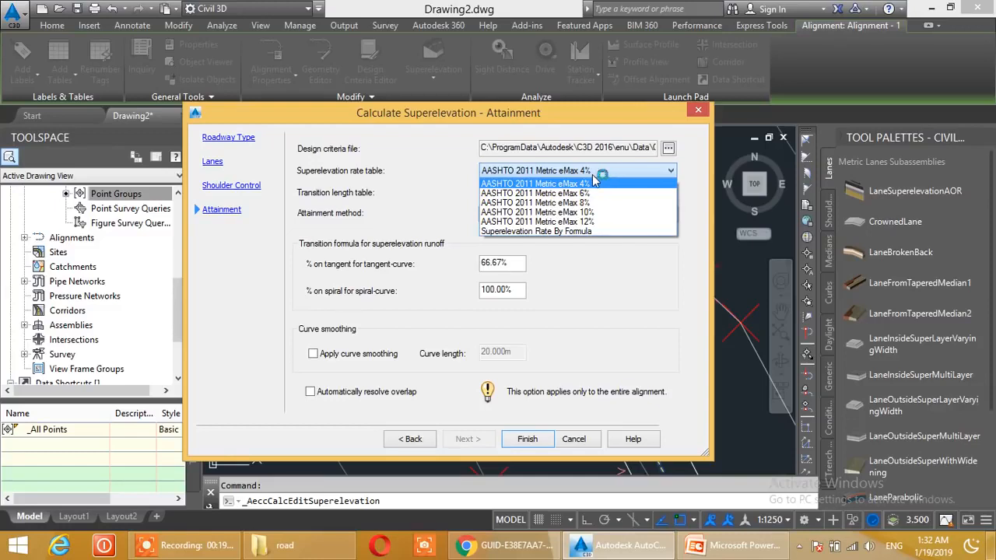
{"action": "left_click", "coordinate": [653, 307]}
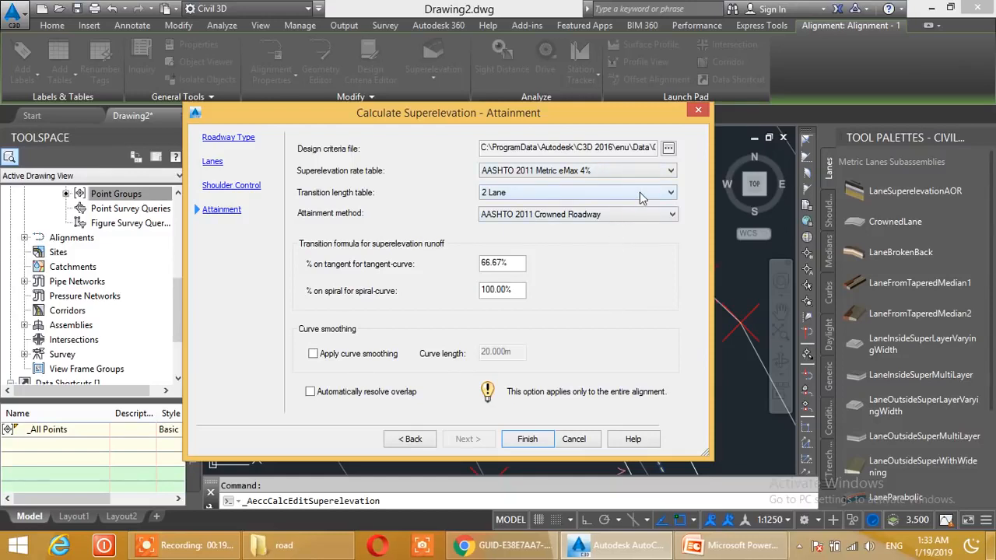
{"action": "left_click", "coordinate": [629, 217]}
{"action": "left_click", "coordinate": [630, 215]}
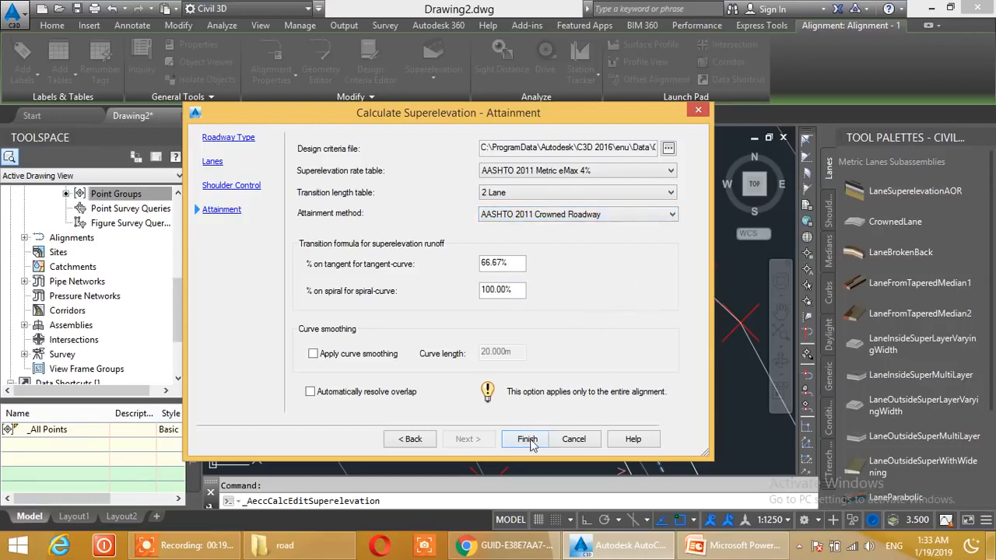
{"action": "left_click", "coordinate": [314, 393]}
{"action": "left_click", "coordinate": [533, 440]}
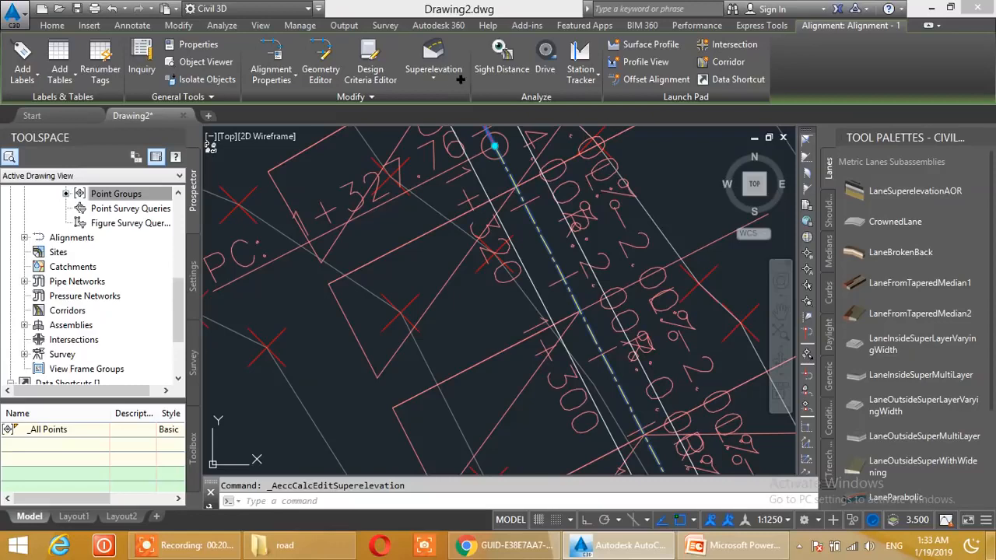
Look through the superelevation table for the transition regions, stations and lane slopes of Curve.1, Curve.2 and Curve.3
{"action": "left_click", "coordinate": [616, 230]}
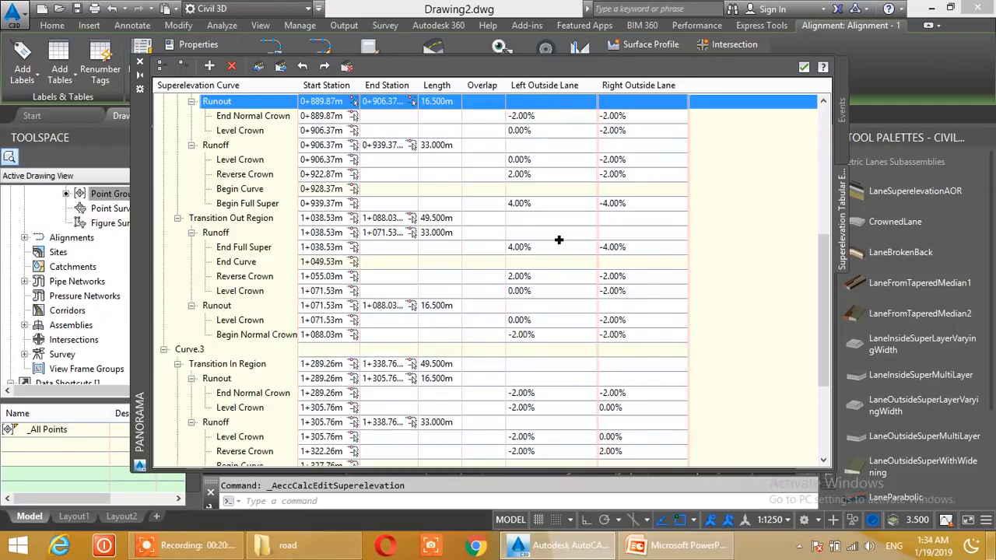
{"action": "scroll", "coordinate": [496, 290], "scroll_direction": "up", "scroll_amount": 2}
{"action": "scroll", "coordinate": [498, 272], "scroll_direction": "down", "scroll_amount": 2}
{"action": "scroll", "coordinate": [498, 262], "scroll_direction": "up", "scroll_amount": 7}
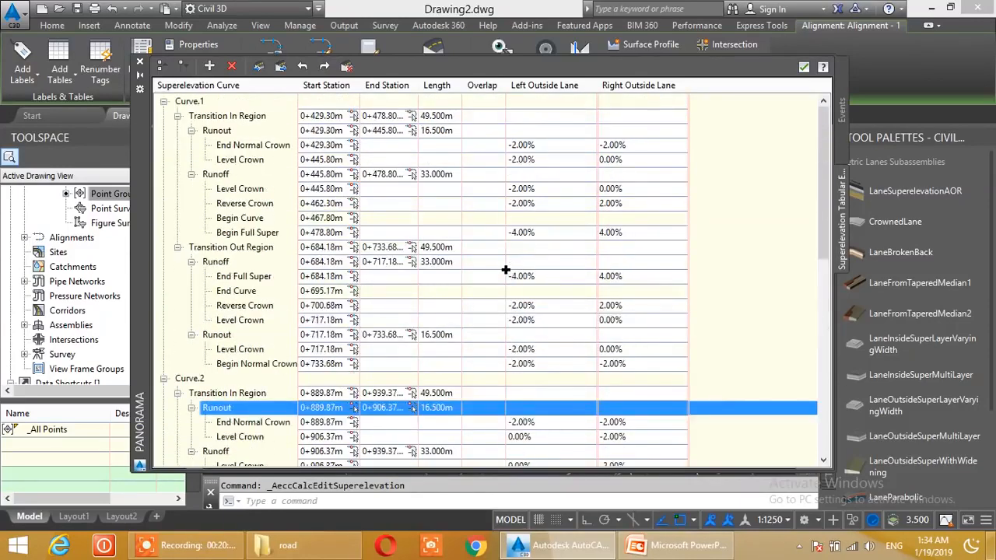
{"action": "scroll", "coordinate": [233, 226], "scroll_direction": "down", "scroll_amount": 4}
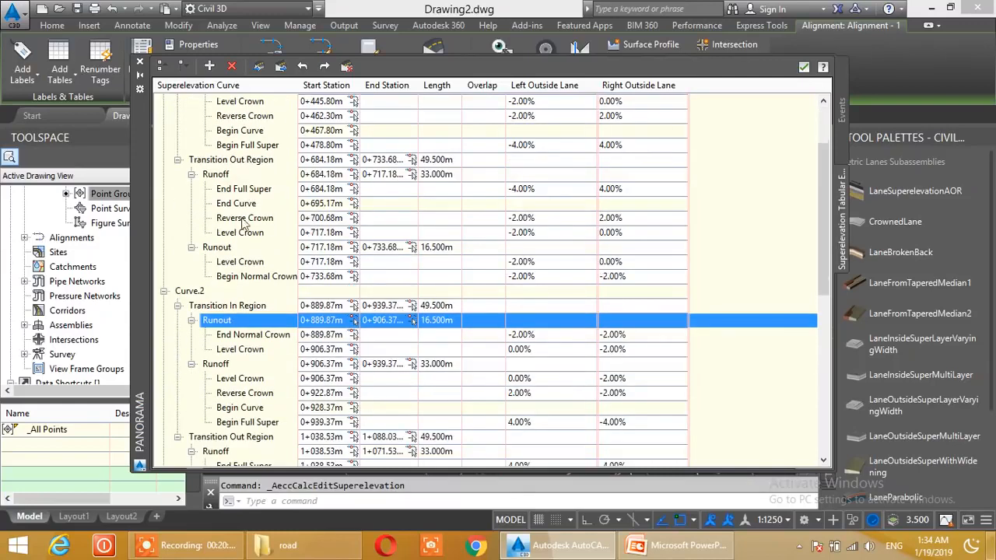
{"action": "scroll", "coordinate": [218, 311], "scroll_direction": "down", "scroll_amount": 7}
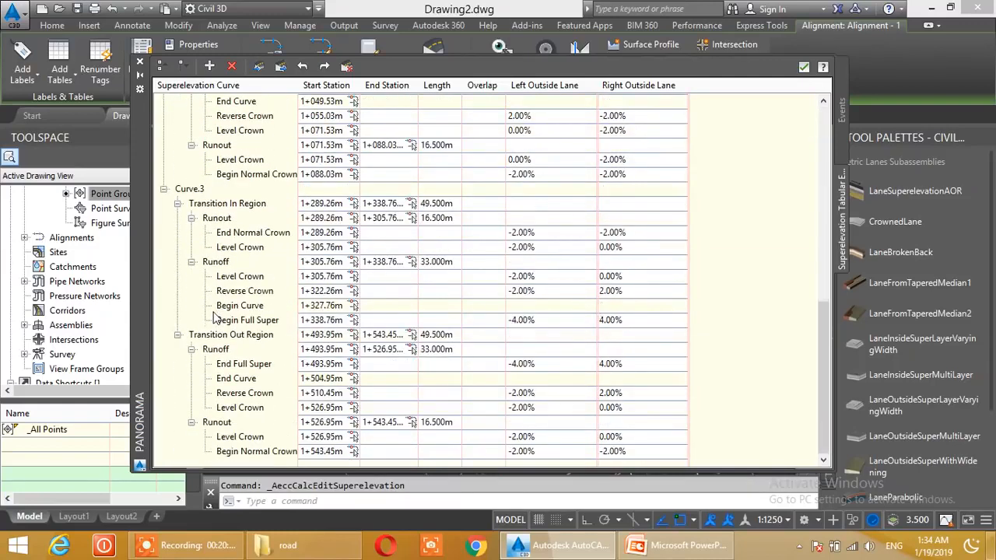
{"action": "scroll", "coordinate": [391, 368], "scroll_direction": "up", "scroll_amount": 11}
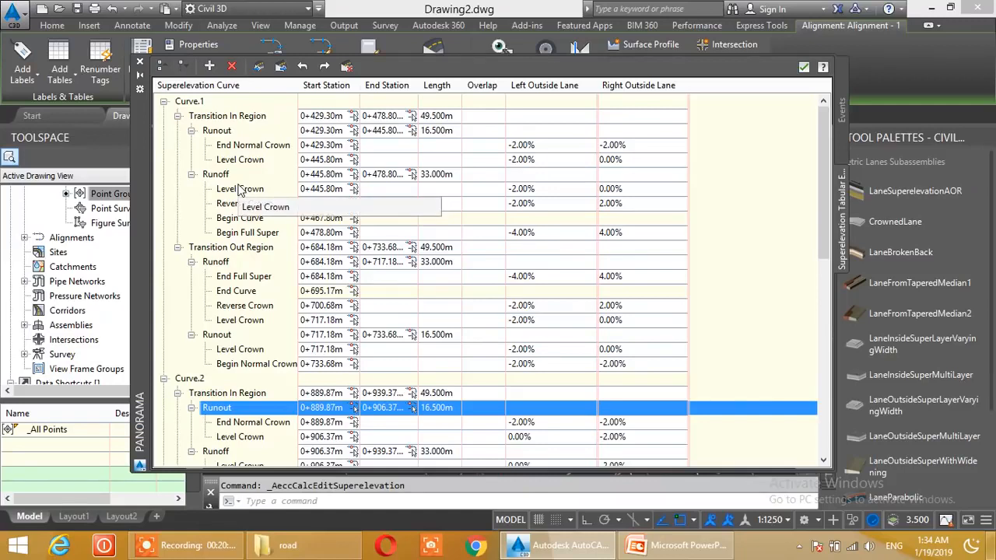
Examine the Runout, End Normal Crown and Level Crown rows in the transition in region of Curve.1
{"action": "left_click", "coordinate": [222, 131]}
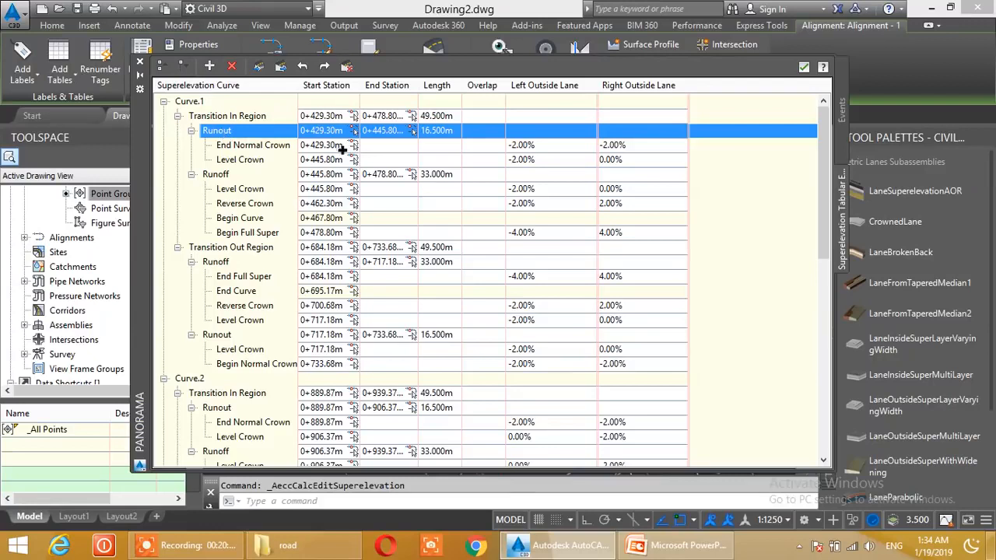
{"action": "left_click_drag", "start_coordinate": [329, 143], "coordinate": [454, 151]}
{"action": "left_click", "coordinate": [231, 147]}
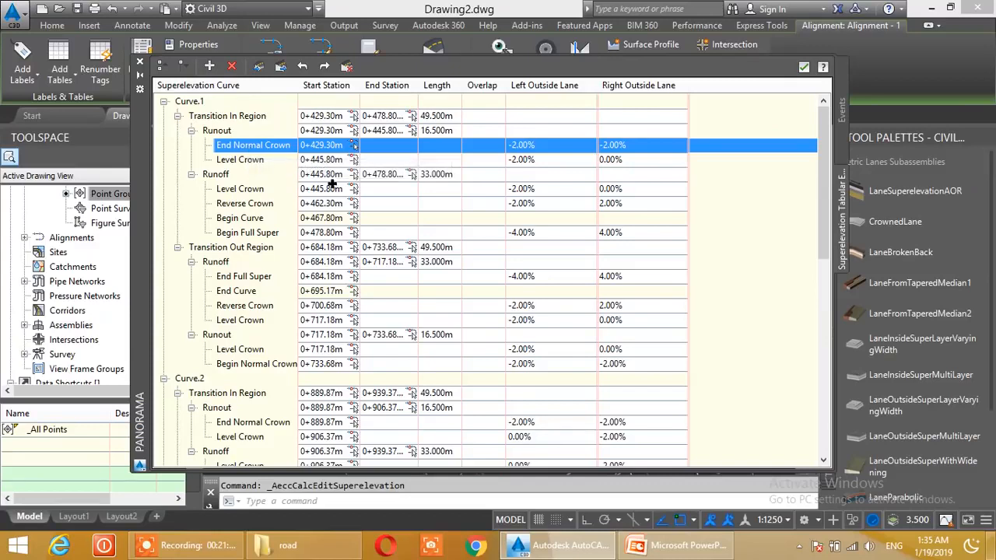
{"action": "left_click", "coordinate": [248, 160]}
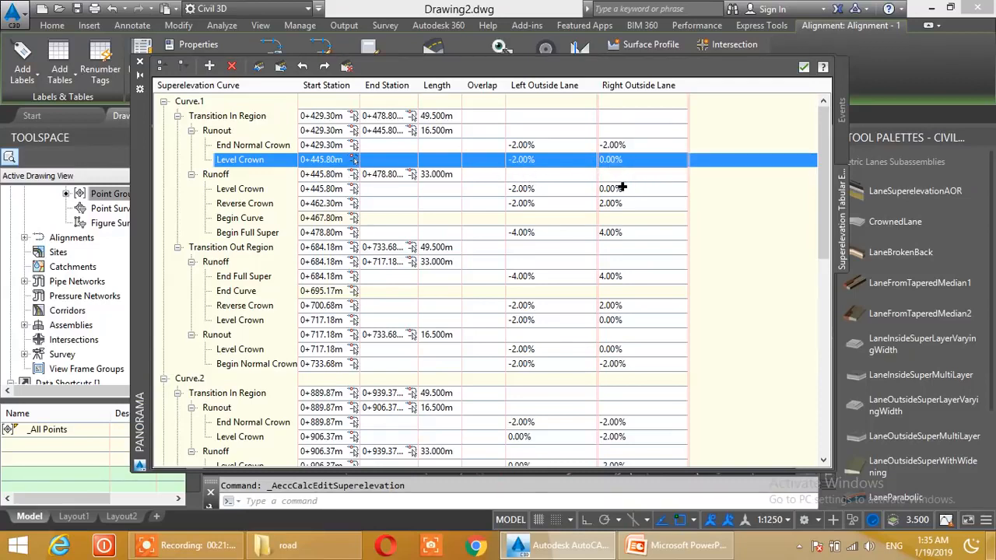
Examine Curve.1's transition in runoff rows from Level Crown to Begin Full Super, then End Full Super in the transition out region
{"action": "left_click", "coordinate": [238, 191]}
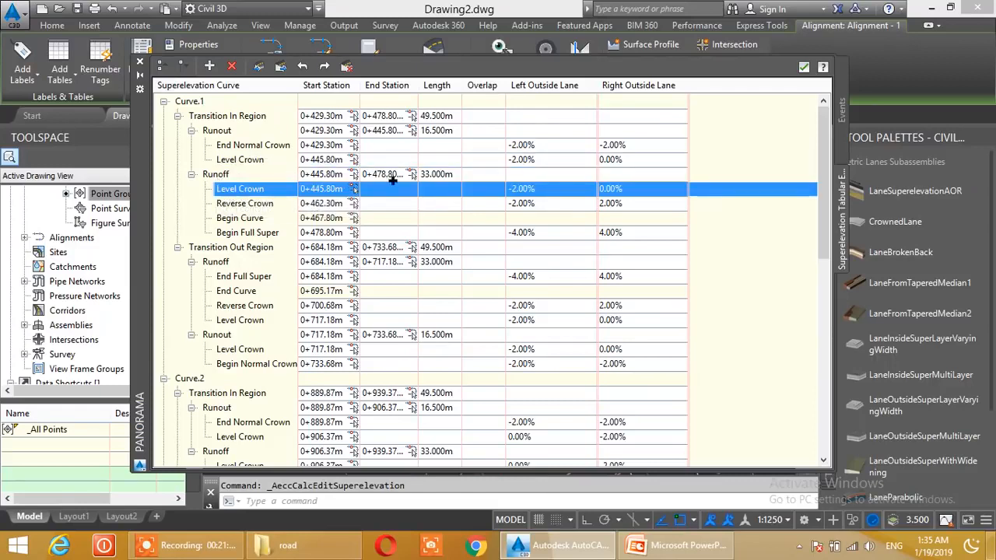
{"action": "double_click", "coordinate": [447, 175]}
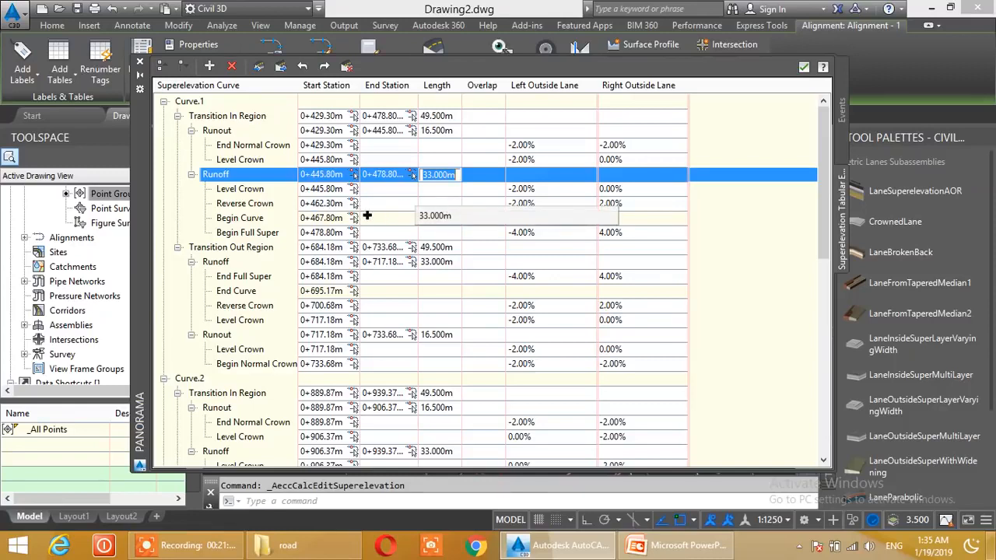
{"action": "left_click", "coordinate": [229, 206]}
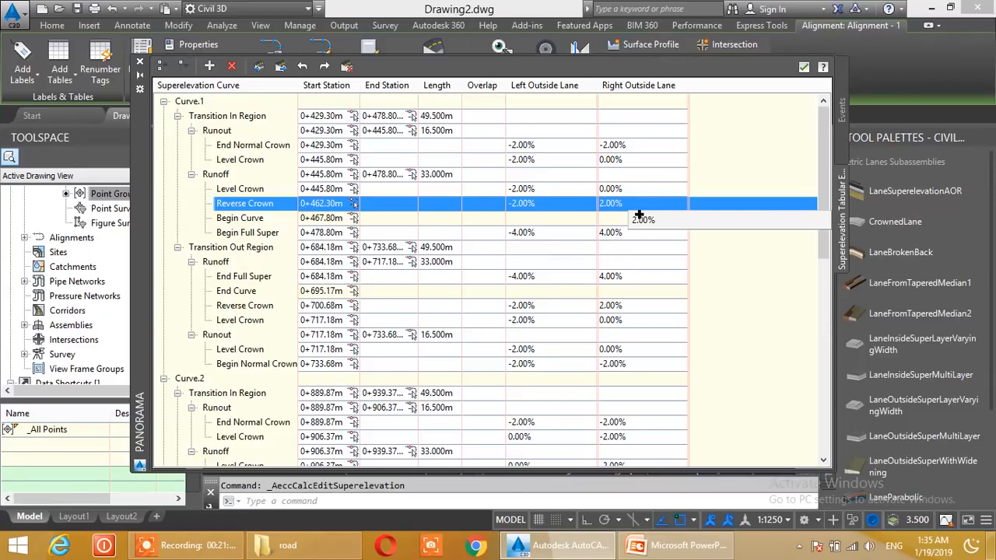
{"action": "left_click", "coordinate": [223, 220]}
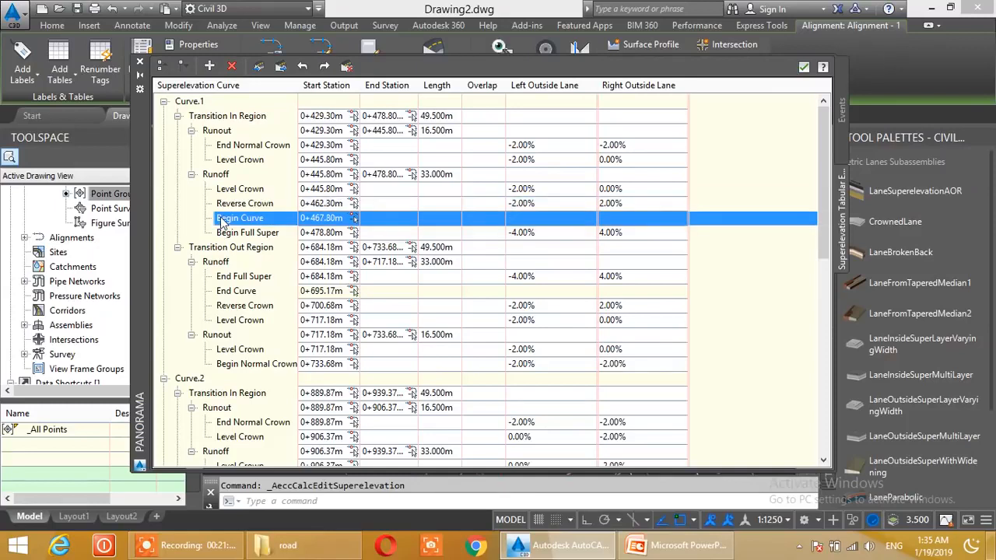
{"action": "left_click", "coordinate": [222, 233]}
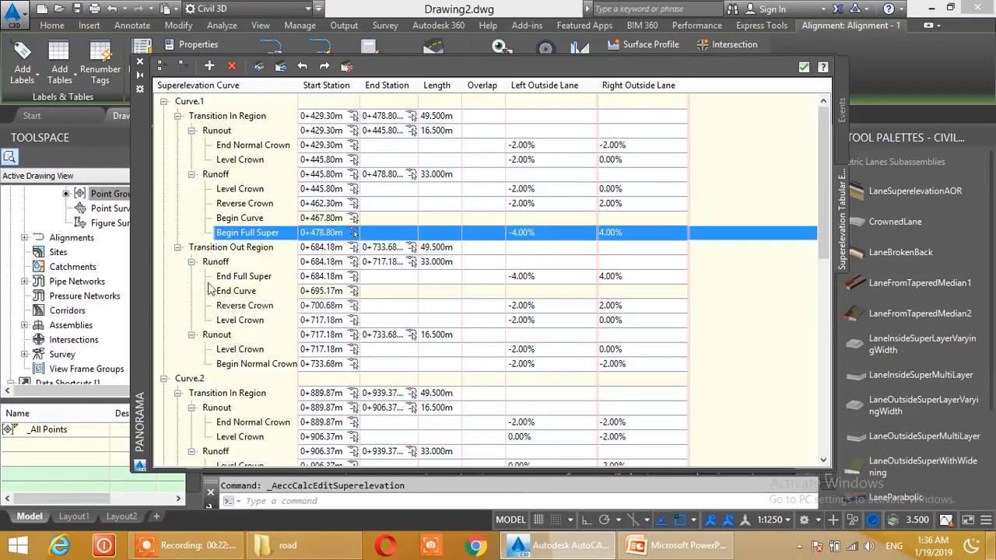
{"action": "left_click", "coordinate": [232, 280]}
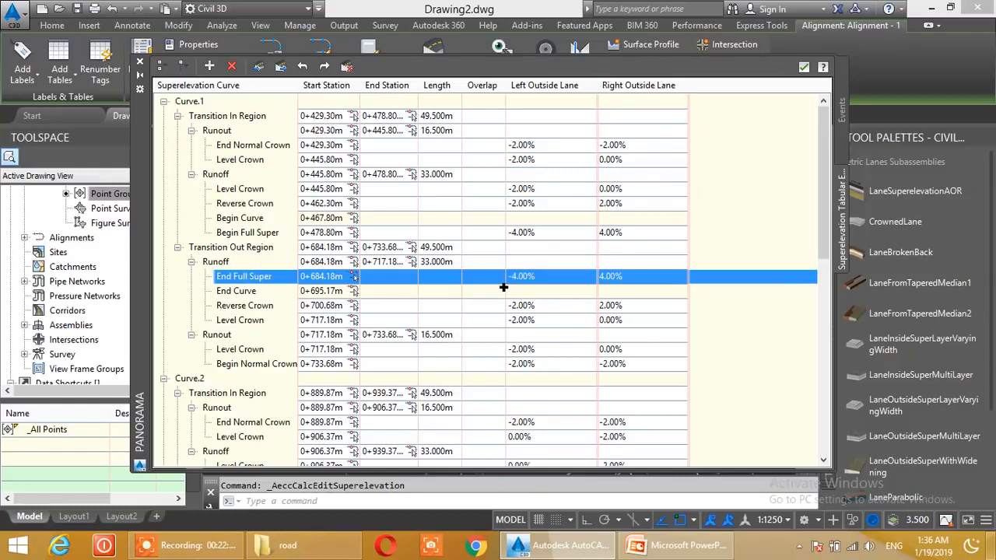
Examine Curve.1's transition out rows from End Curve and Reverse Crown through Level Crown to Begin Normal Crown
{"action": "left_click", "coordinate": [234, 293]}
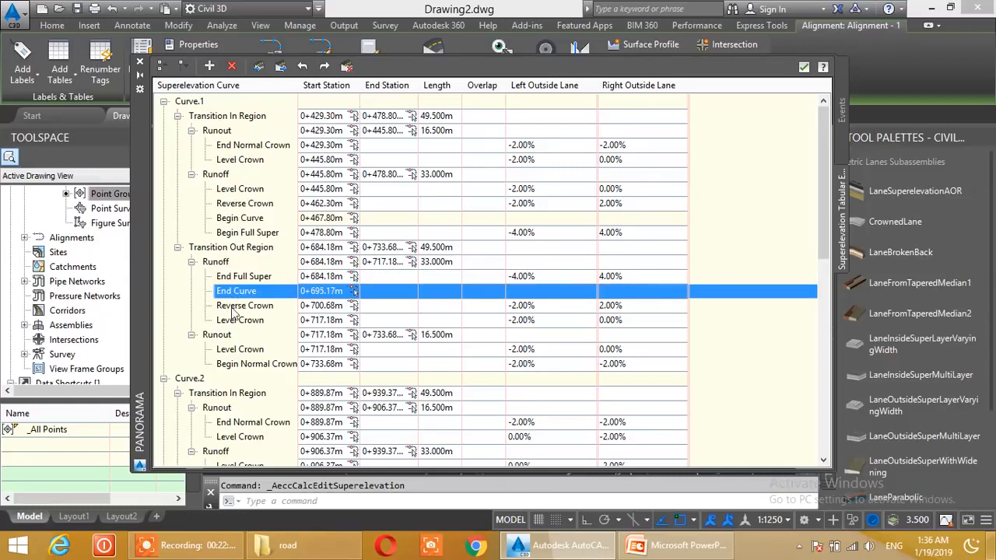
{"action": "left_click", "coordinate": [235, 308]}
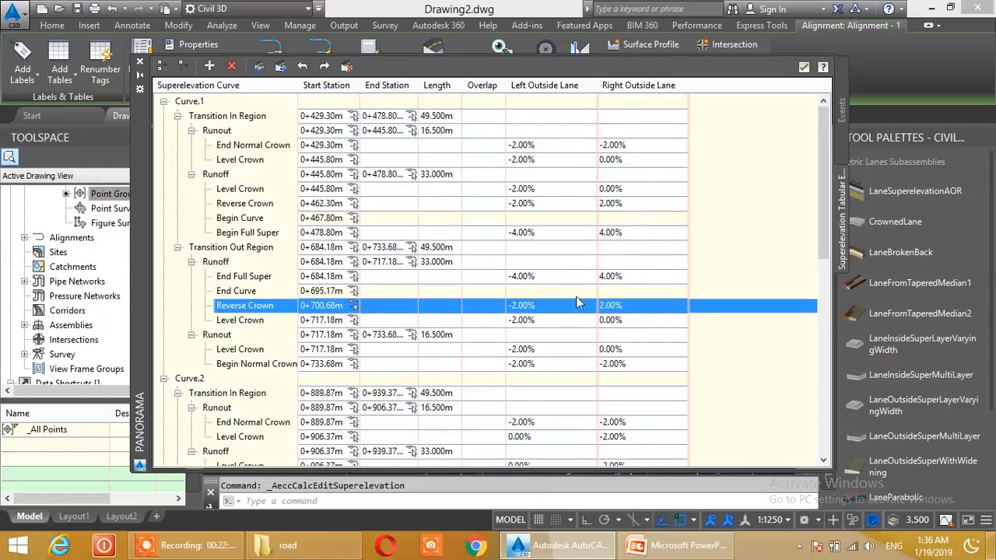
{"action": "left_click", "coordinate": [240, 323]}
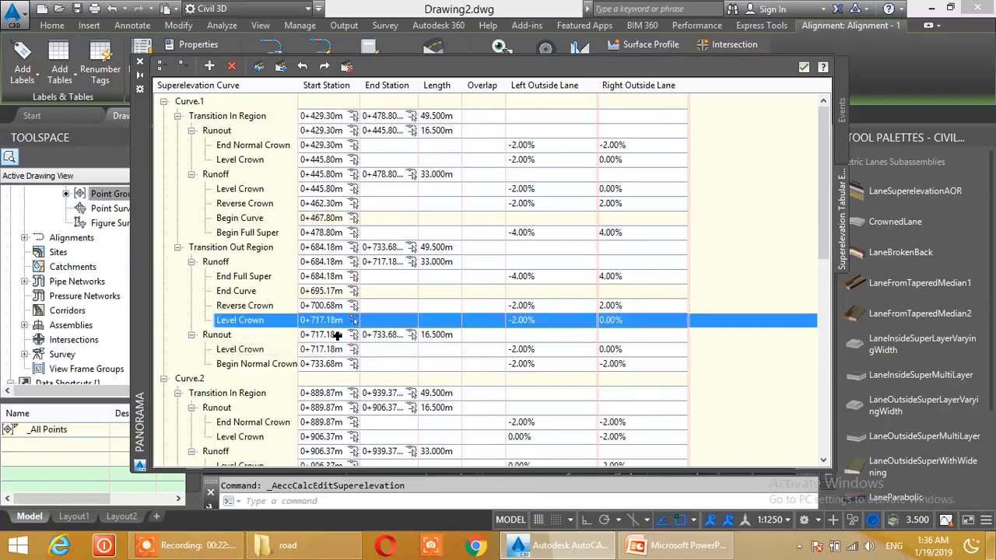
{"action": "left_click", "coordinate": [230, 351]}
{"action": "left_click", "coordinate": [247, 365]}
{"action": "left_click", "coordinate": [258, 351]}
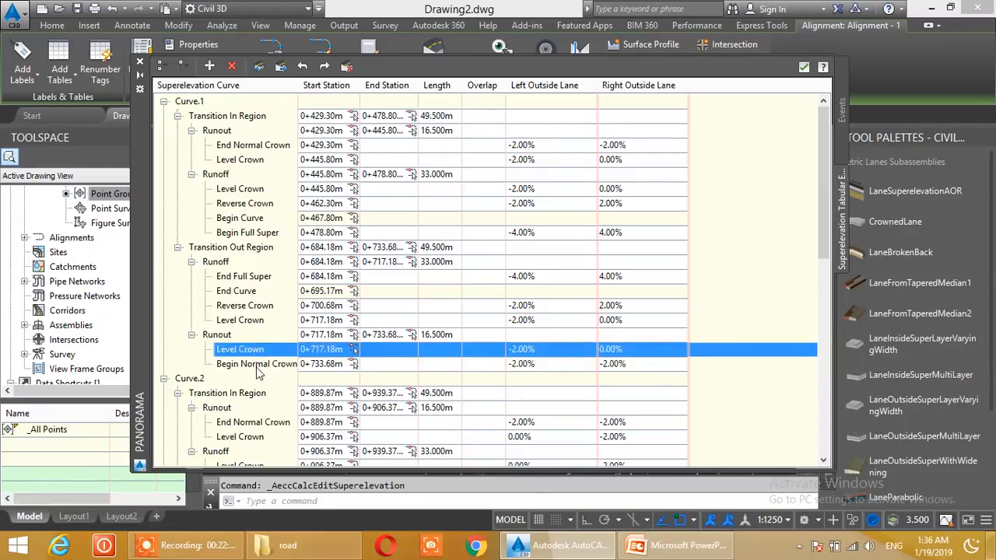
{"action": "left_click", "coordinate": [257, 364]}
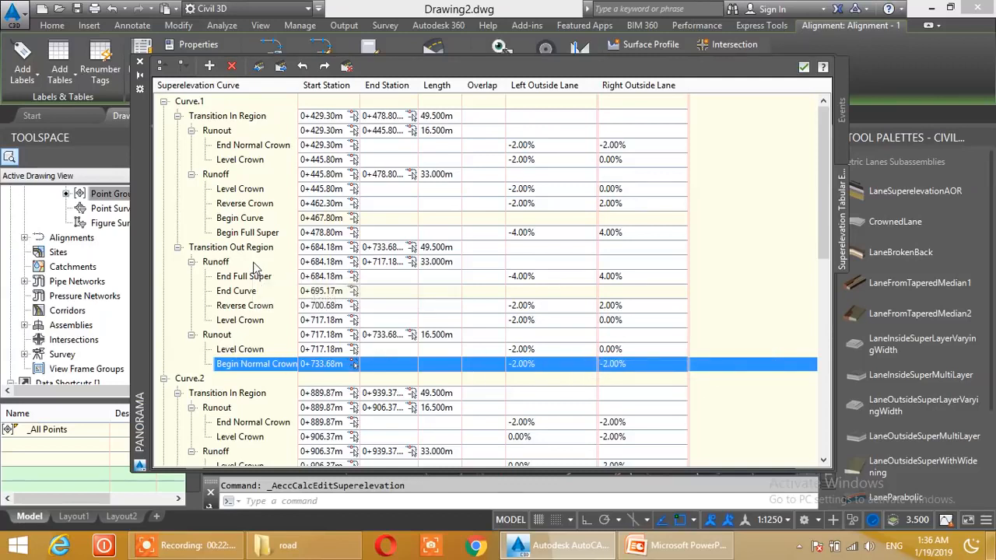
Review the transition stations and lane slopes of Curve.2 and Curve.3, then return to Curve.1 at the start of the table
{"action": "scroll", "coordinate": [253, 277], "scroll_direction": "down", "scroll_amount": 5}
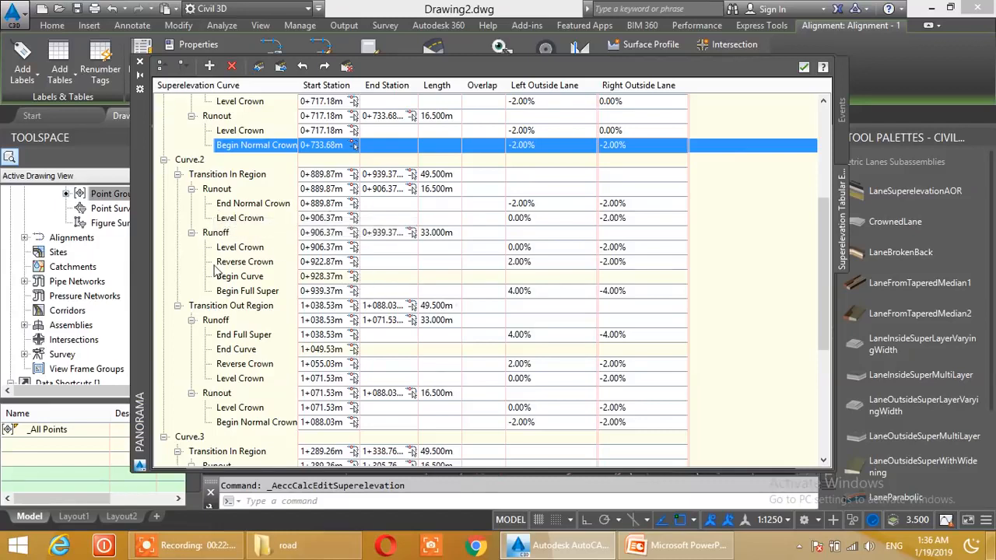
{"action": "scroll", "coordinate": [264, 300], "scroll_direction": "down", "scroll_amount": 1}
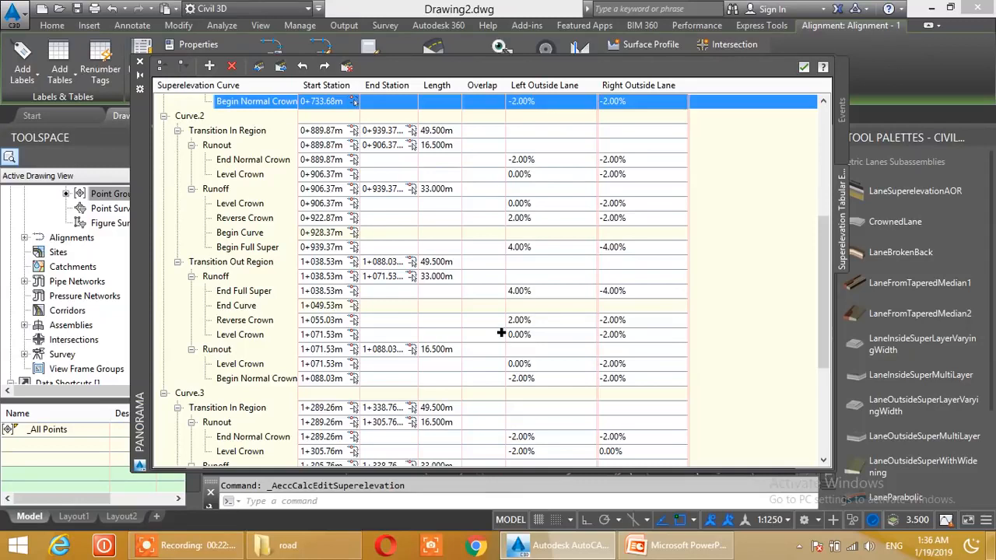
{"action": "scroll", "coordinate": [379, 350], "scroll_direction": "down", "scroll_amount": 2}
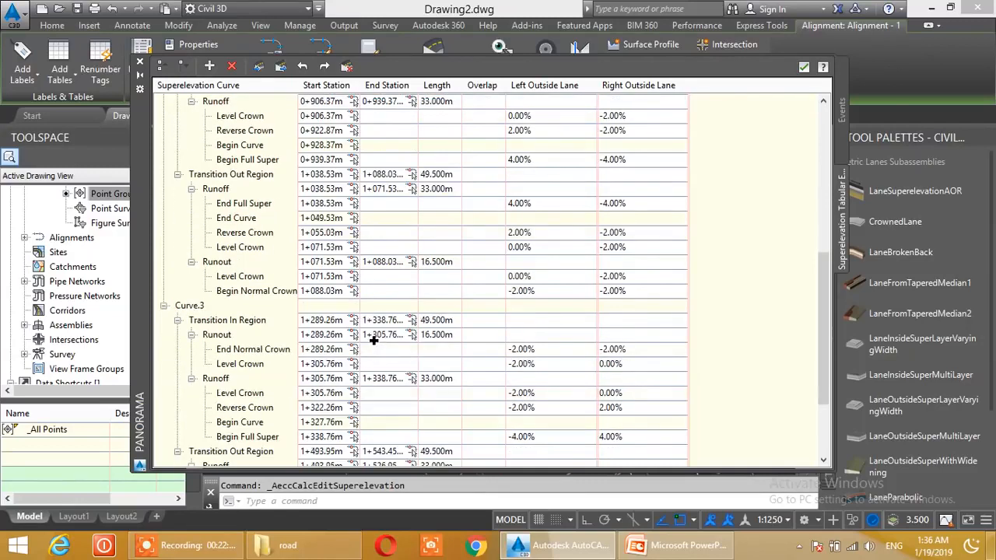
{"action": "scroll", "coordinate": [374, 340], "scroll_direction": "down", "scroll_amount": 4}
{"action": "scroll", "coordinate": [396, 367], "scroll_direction": "up", "scroll_amount": 10}
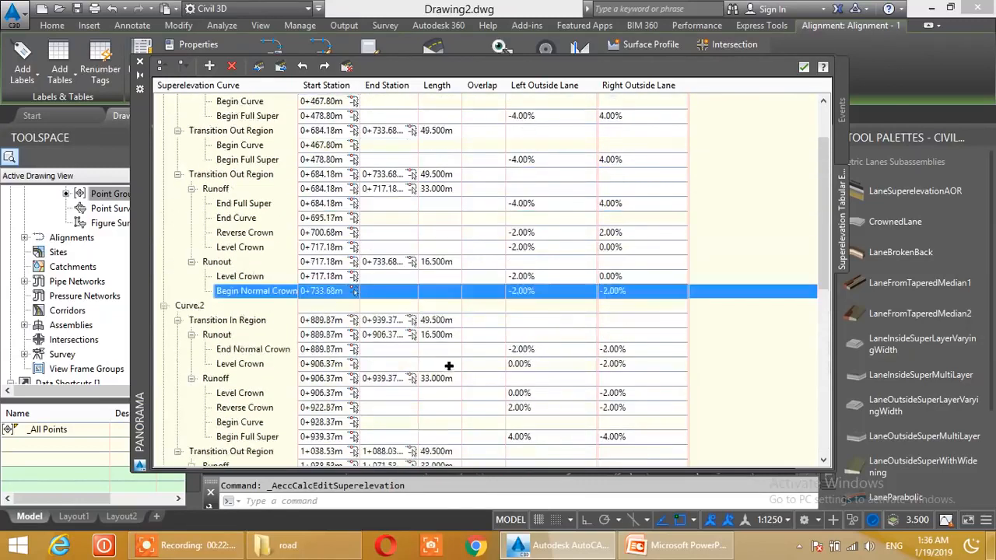
{"action": "scroll", "coordinate": [449, 365], "scroll_direction": "up", "scroll_amount": 2}
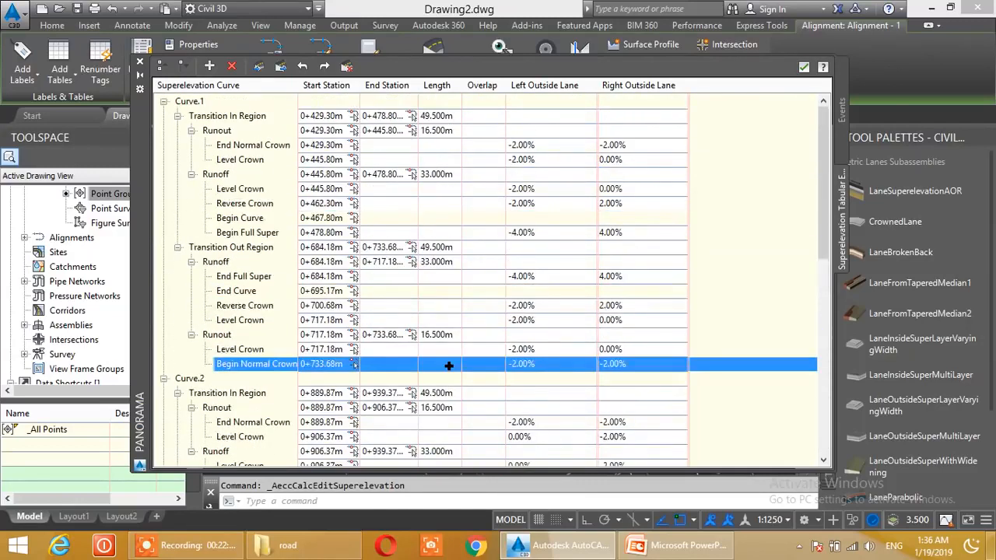
Export the superelevation data as a CSV file named SE in the road folder on the Desktop
{"action": "left_click", "coordinate": [280, 67]}
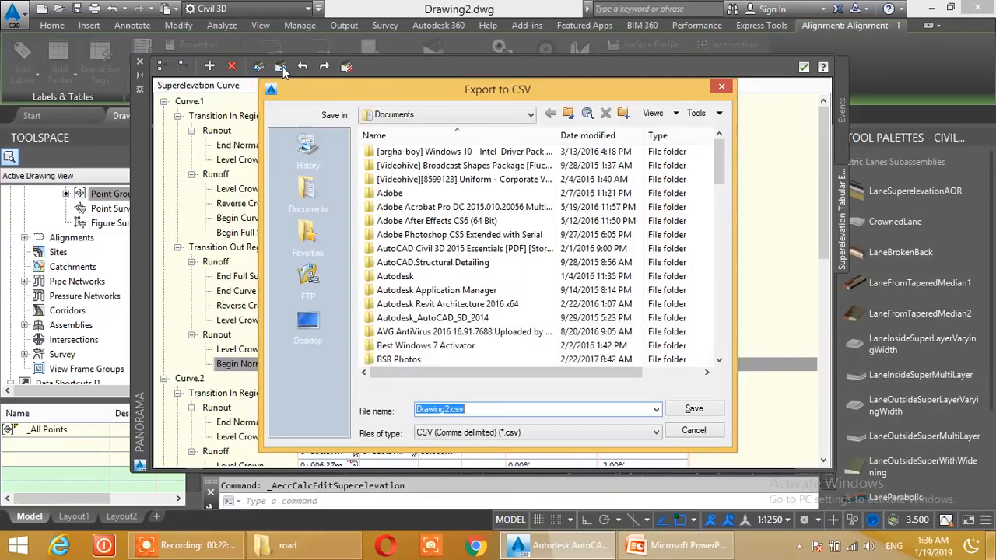
{"action": "left_click_drag", "start_coordinate": [360, 91], "coordinate": [273, 113]}
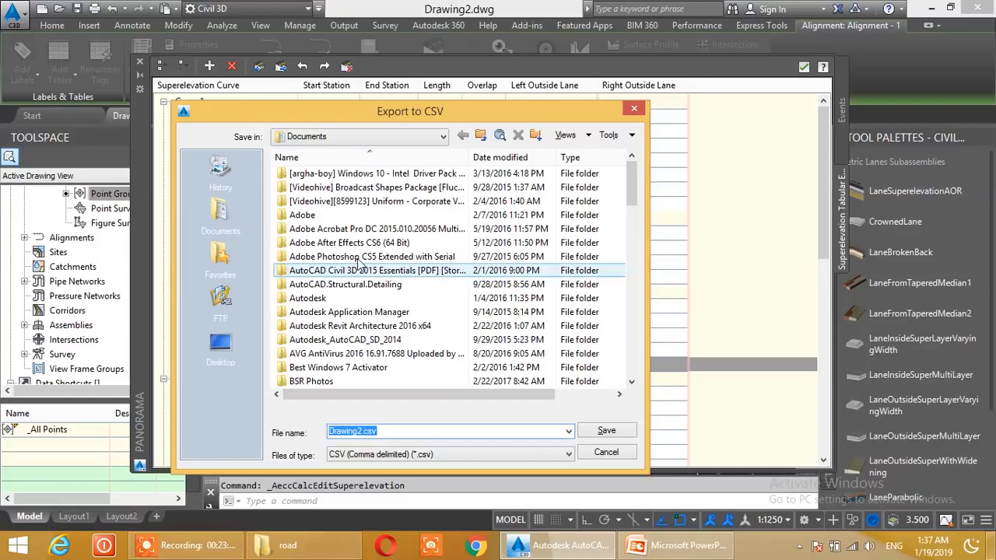
{"action": "left_click", "coordinate": [220, 346]}
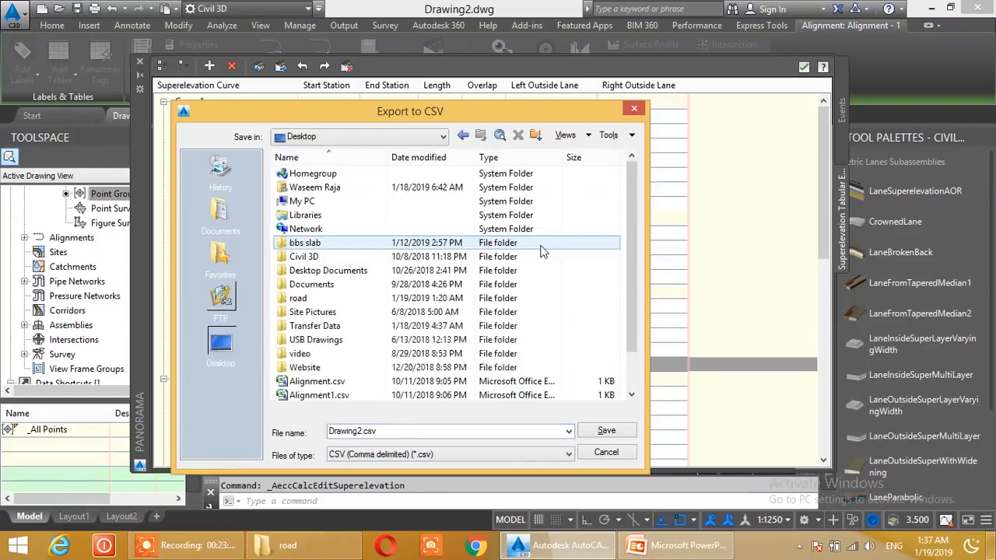
{"action": "double_click", "coordinate": [424, 438]}
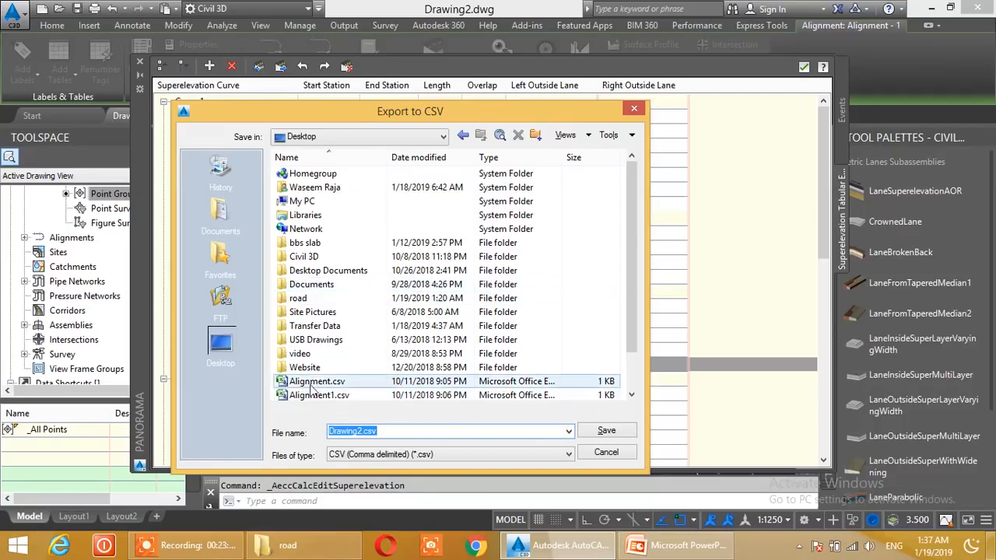
{"action": "left_click", "coordinate": [311, 284]}
{"action": "double_click", "coordinate": [299, 299]}
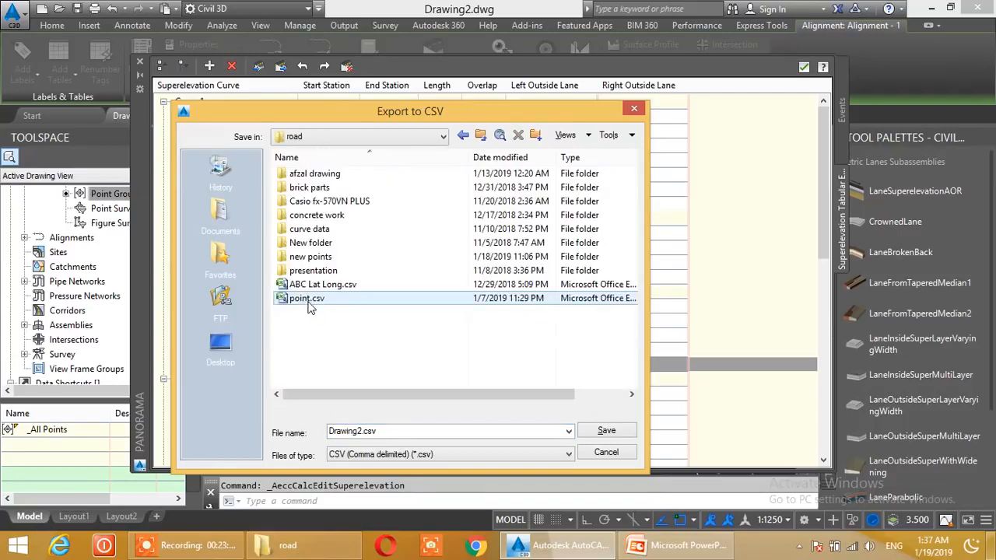
{"action": "left_click", "coordinate": [364, 434]}
{"action": "left_click", "coordinate": [363, 434]}
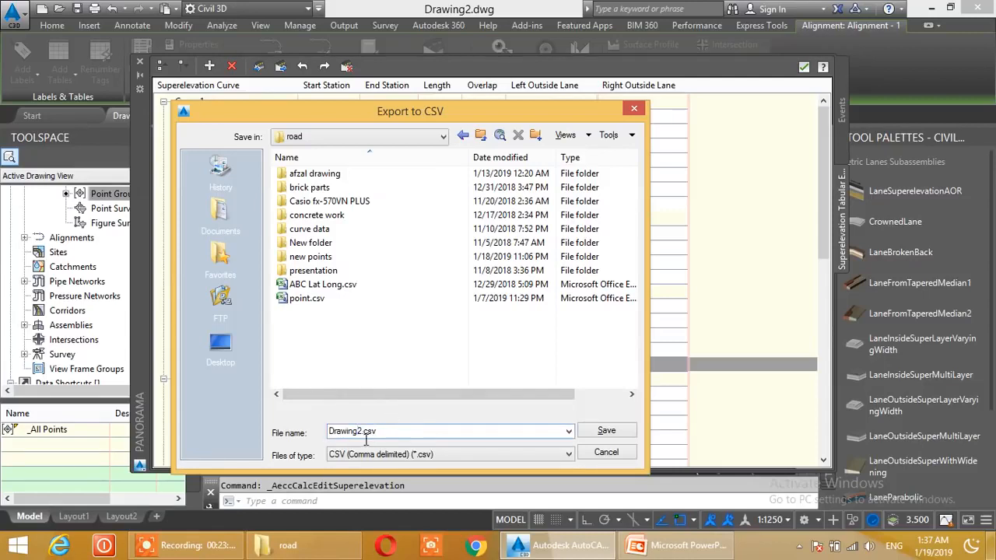
{"action": "left_click_drag", "start_coordinate": [363, 432], "coordinate": [321, 430]}
{"action": "type", "text": "SE"}
{"action": "left_click", "coordinate": [605, 431]}
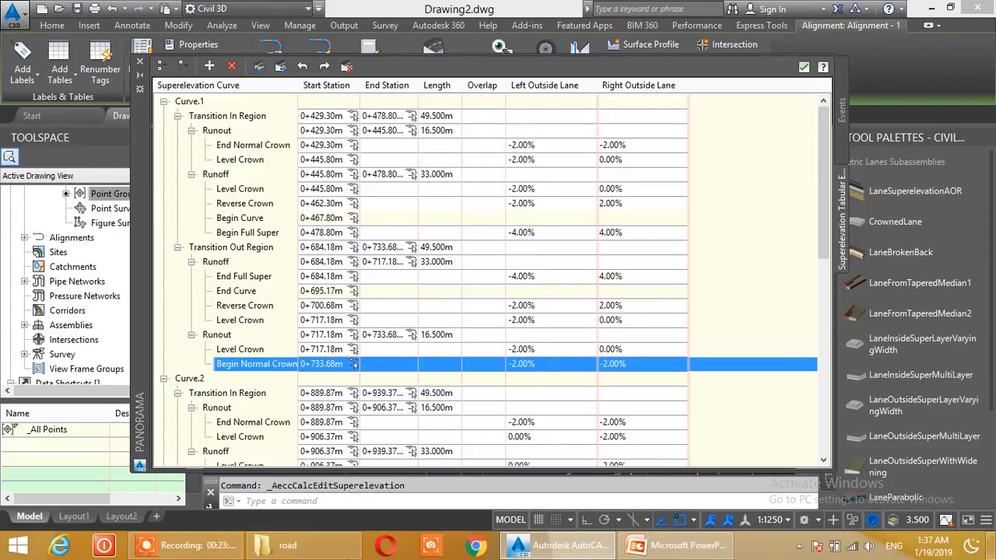
Switch to the road folder in File Explorer and open the exported SE.csv in Excel
{"action": "left_click", "coordinate": [303, 551]}
{"action": "left_click", "coordinate": [51, 416]}
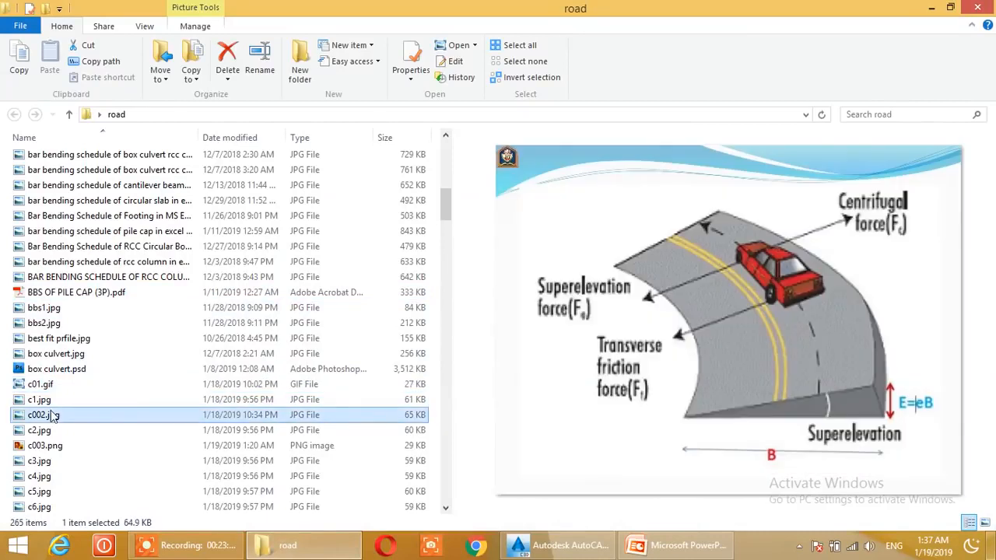
{"action": "key", "text": "s"}
{"action": "double_click", "coordinate": [38, 159]}
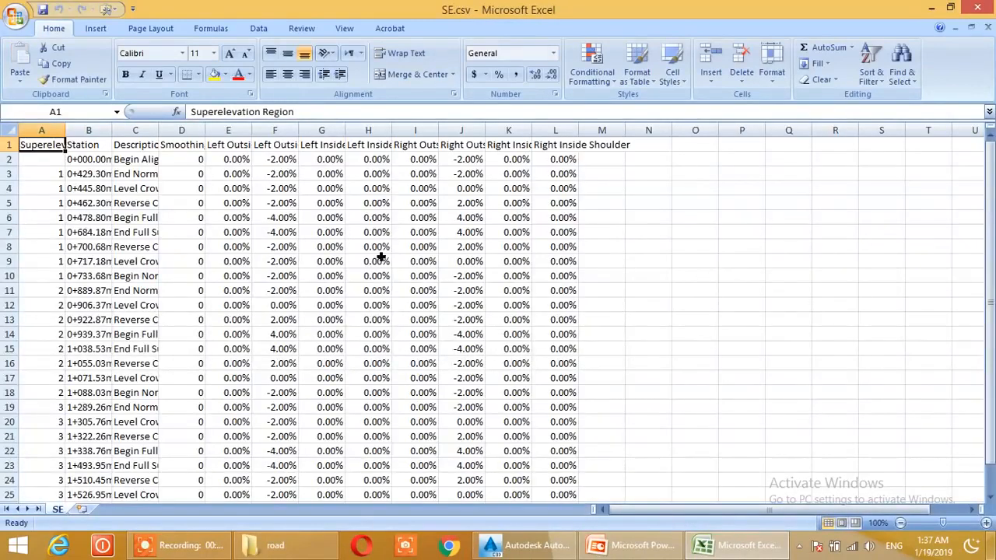
Look over the exported rows and widen the columns from Station onward so their headings and contents fit
{"action": "left_click", "coordinate": [274, 280]}
{"action": "scroll", "coordinate": [257, 279], "scroll_direction": "down", "scroll_amount": 6}
{"action": "scroll", "coordinate": [282, 280], "scroll_direction": "up", "scroll_amount": 6}
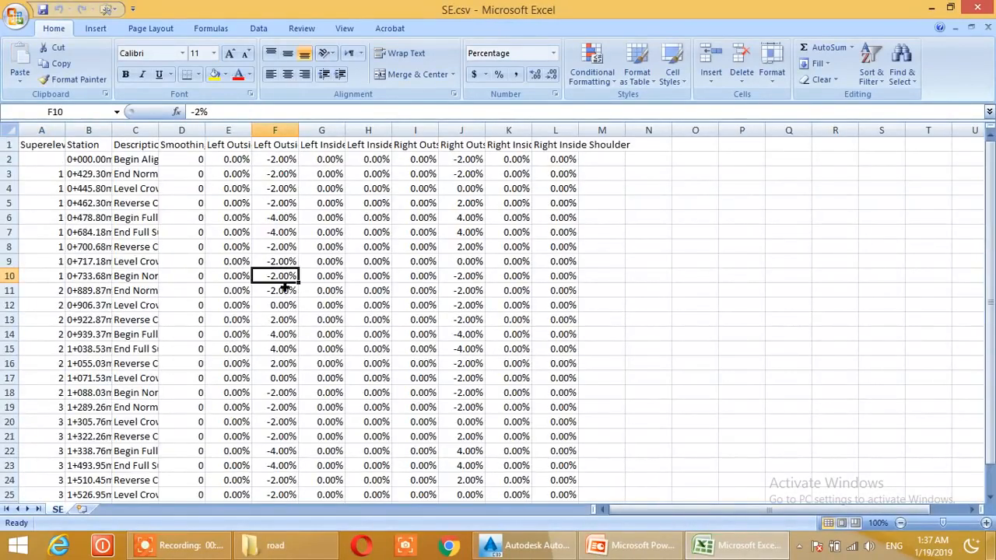
{"action": "scroll", "coordinate": [349, 204], "scroll_direction": "down", "scroll_amount": 1}
{"action": "scroll", "coordinate": [350, 214], "scroll_direction": "up", "scroll_amount": 1}
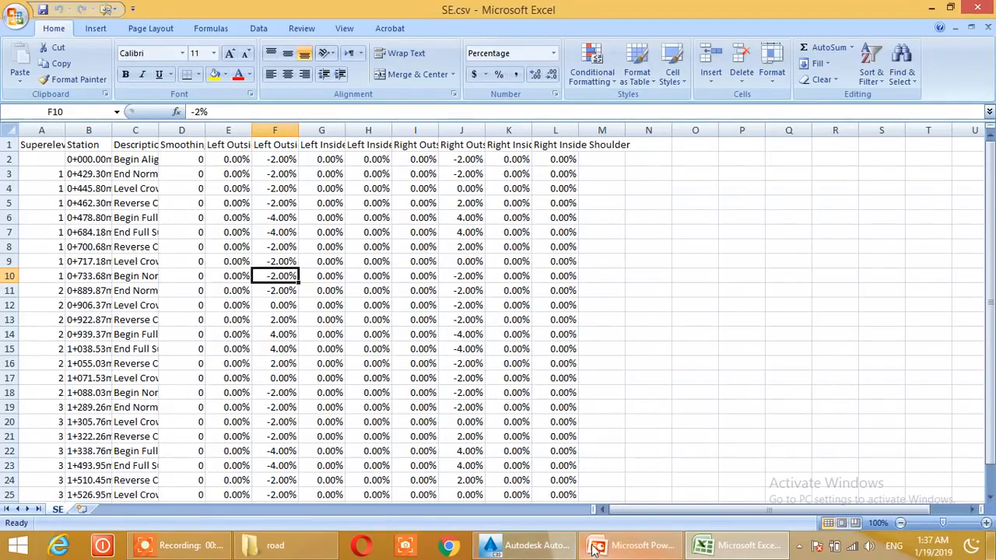
{"action": "scroll", "coordinate": [249, 367], "scroll_direction": "down", "scroll_amount": 1}
{"action": "scroll", "coordinate": [296, 256], "scroll_direction": "up", "scroll_amount": 1}
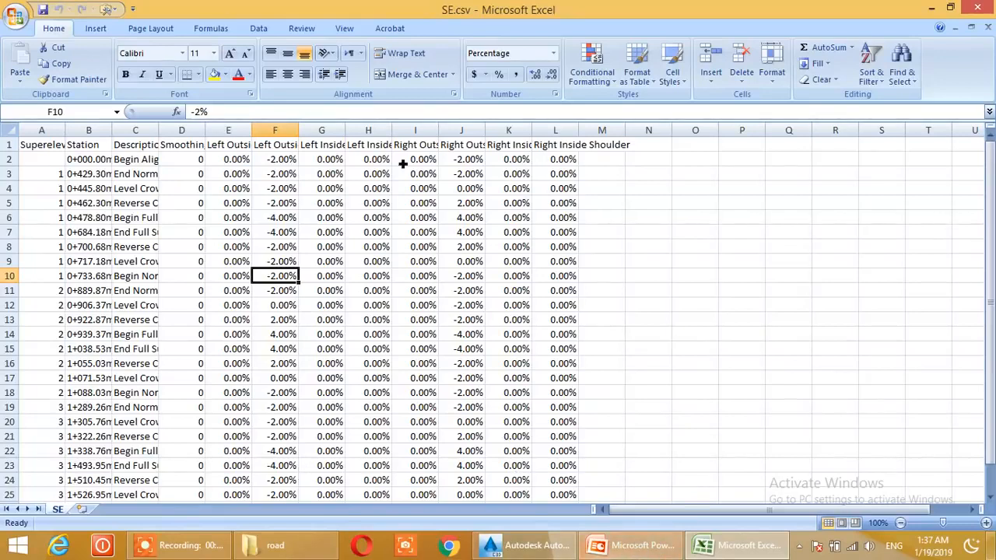
{"action": "left_click", "coordinate": [194, 137]}
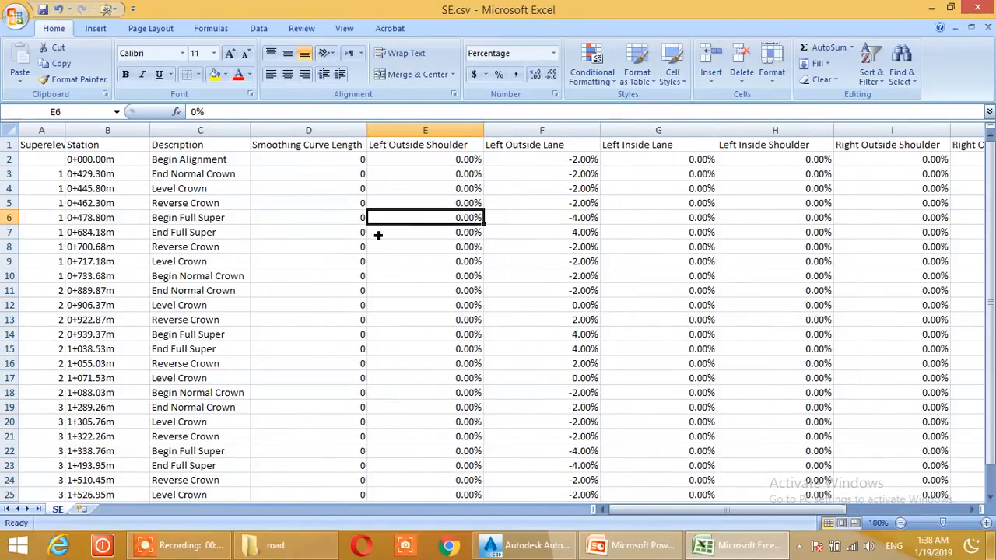
{"action": "left_click", "coordinate": [328, 286]}
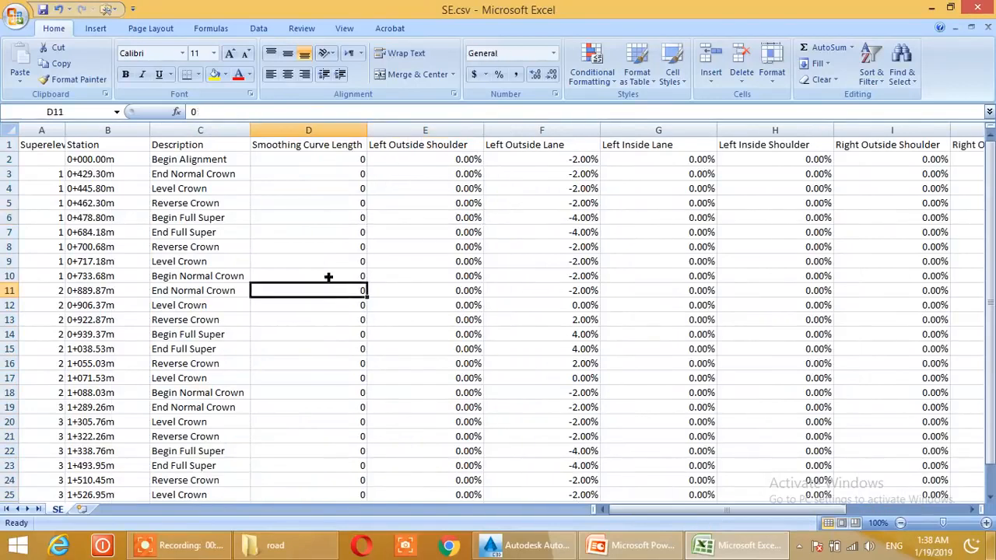
Examine the region, Station, Description, Smoothing Curve Length, Left Outside Shoulder, Left Outside Lane and Right Outside Lane columns
{"action": "left_click", "coordinate": [204, 131]}
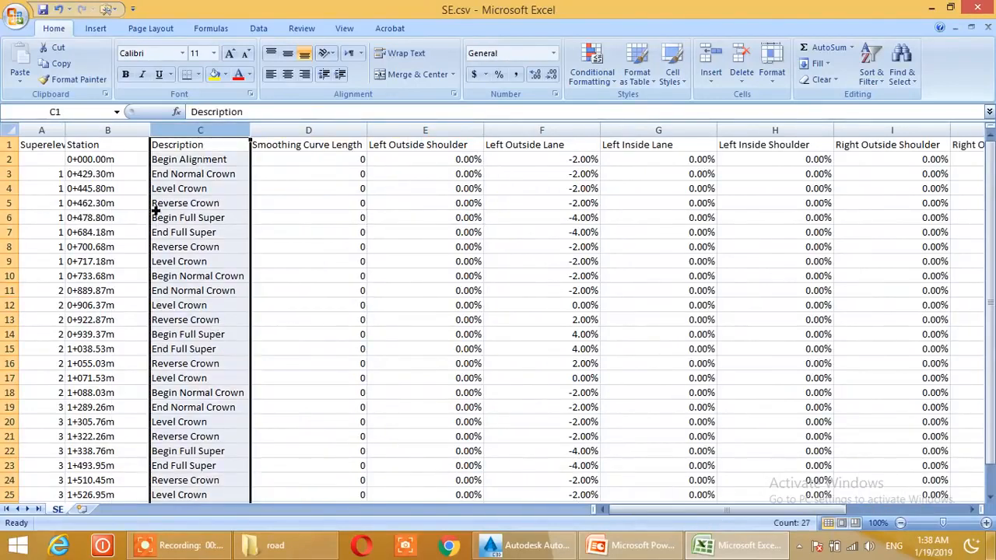
{"action": "left_click", "coordinate": [108, 130]}
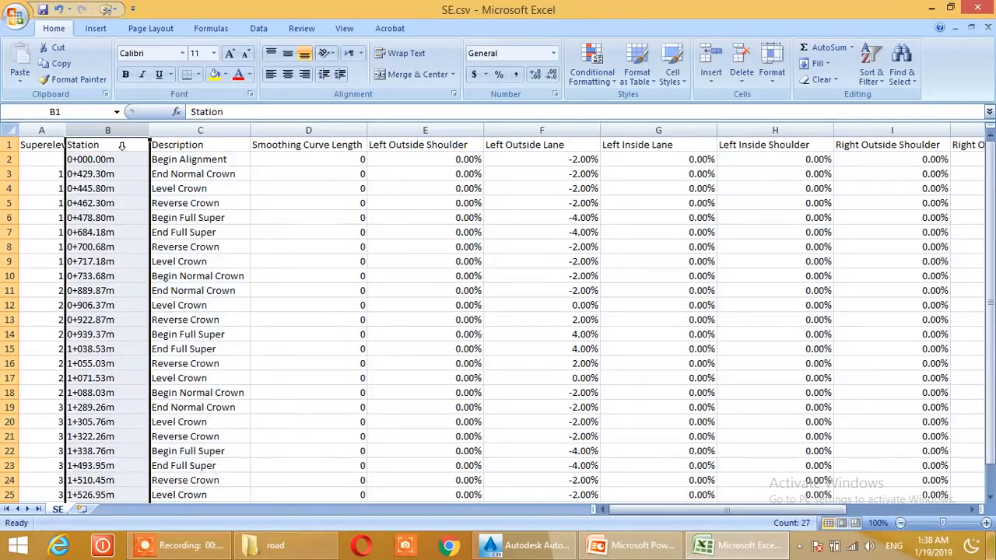
{"action": "left_click", "coordinate": [47, 130]}
{"action": "left_click", "coordinate": [326, 130]}
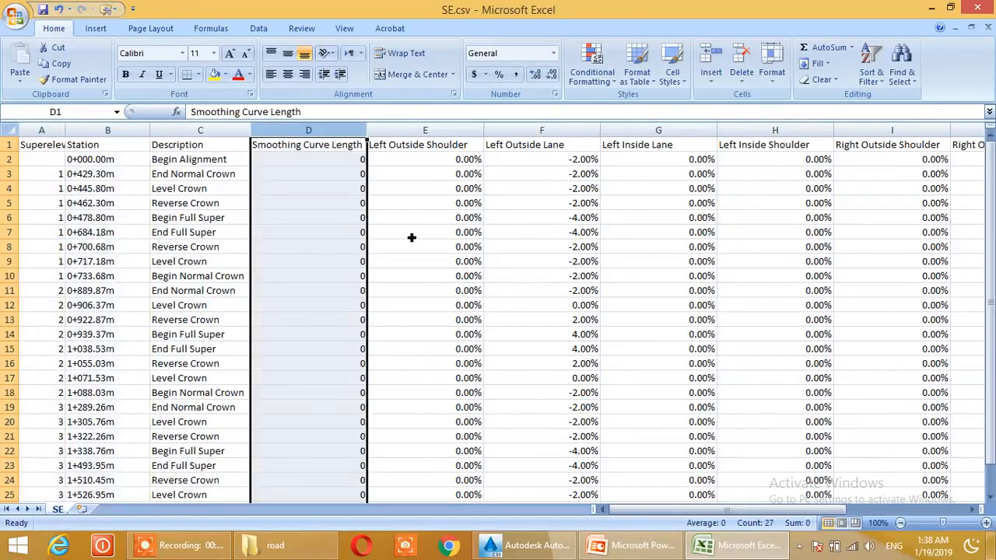
{"action": "left_click", "coordinate": [437, 130]}
{"action": "left_click_drag", "start_coordinate": [663, 510], "coordinate": [716, 510]}
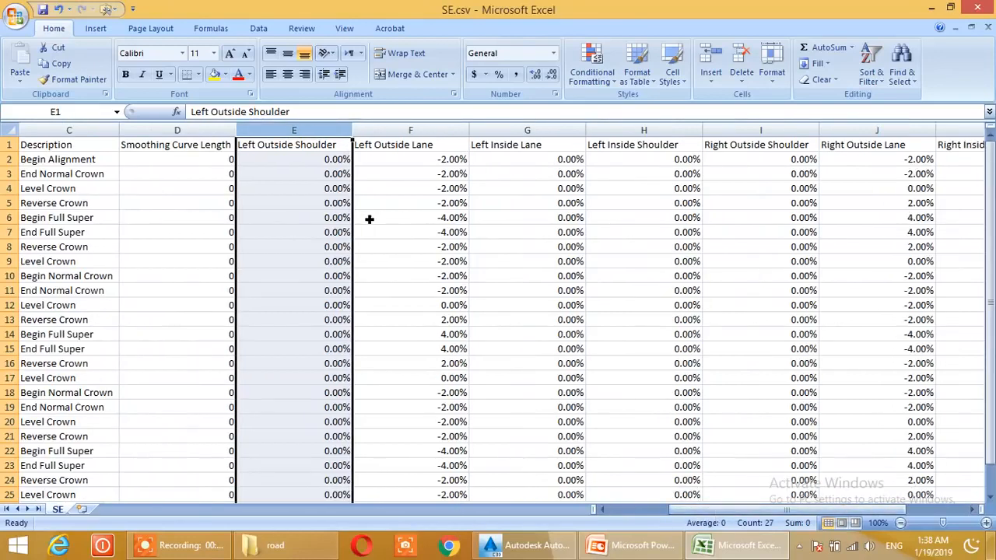
{"action": "left_click", "coordinate": [446, 132]}
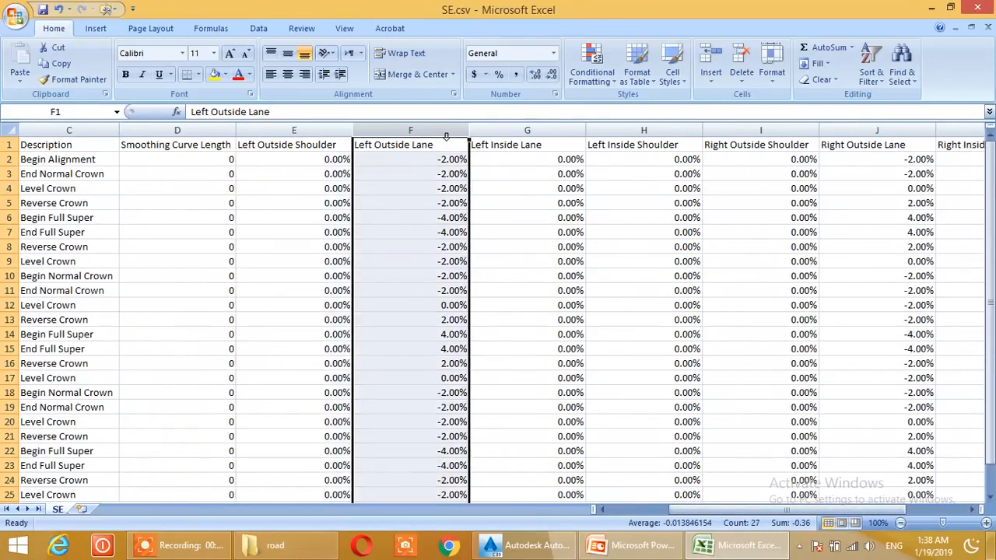
{"action": "left_click", "coordinate": [933, 140]}
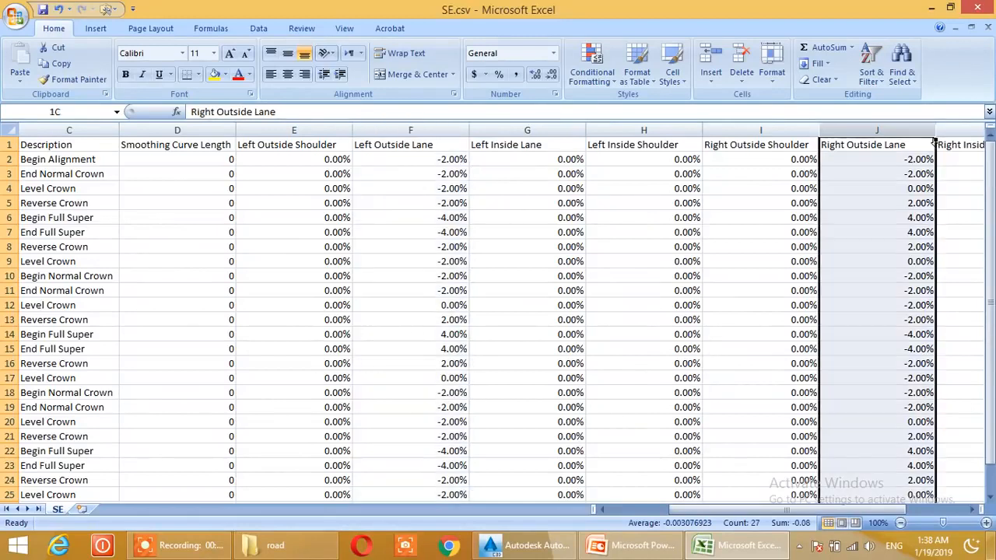
{"action": "left_click", "coordinate": [411, 145]}
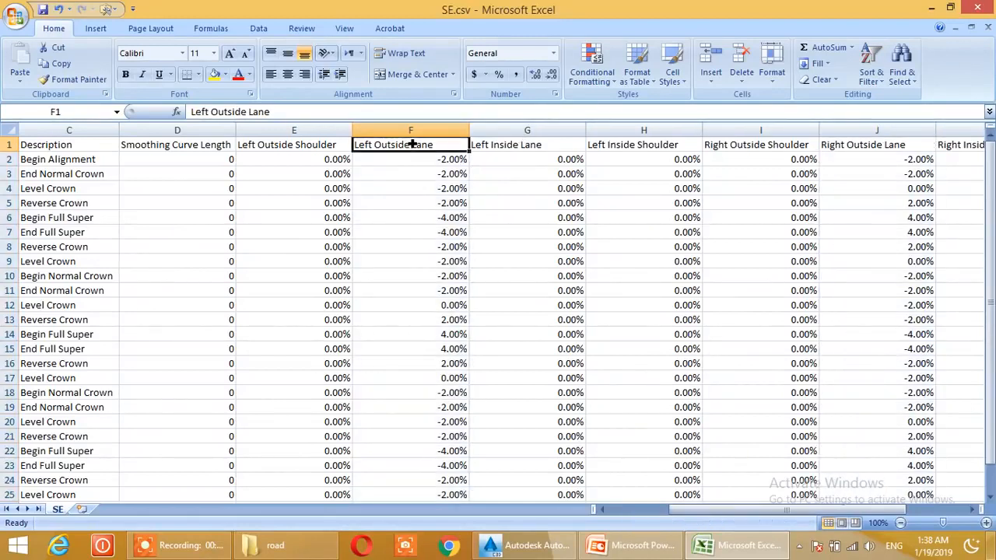
{"action": "left_click", "coordinate": [655, 262]}
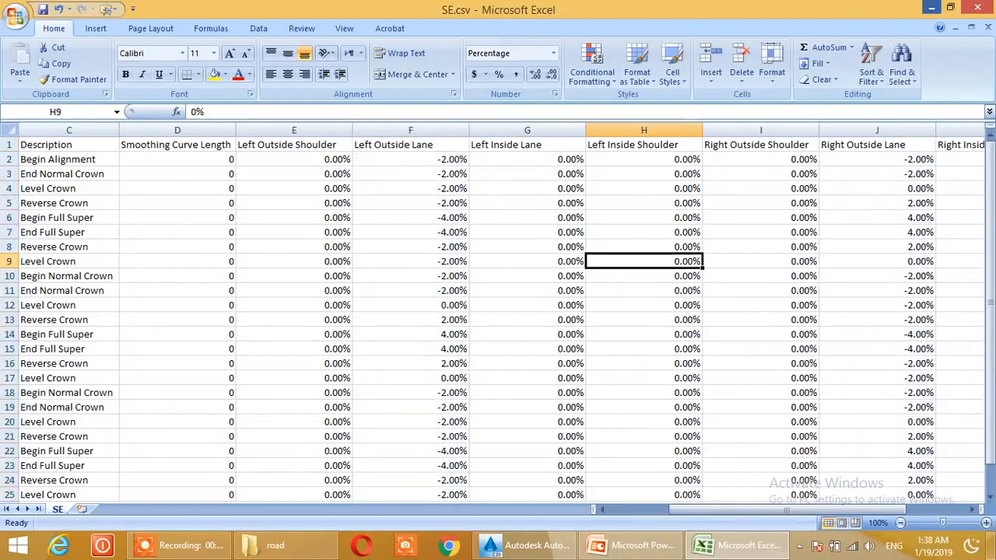
Return to Civil 3D, close the superelevation table with its event viewer, and select the station label group along the alignment
{"action": "left_click", "coordinate": [931, 7]}
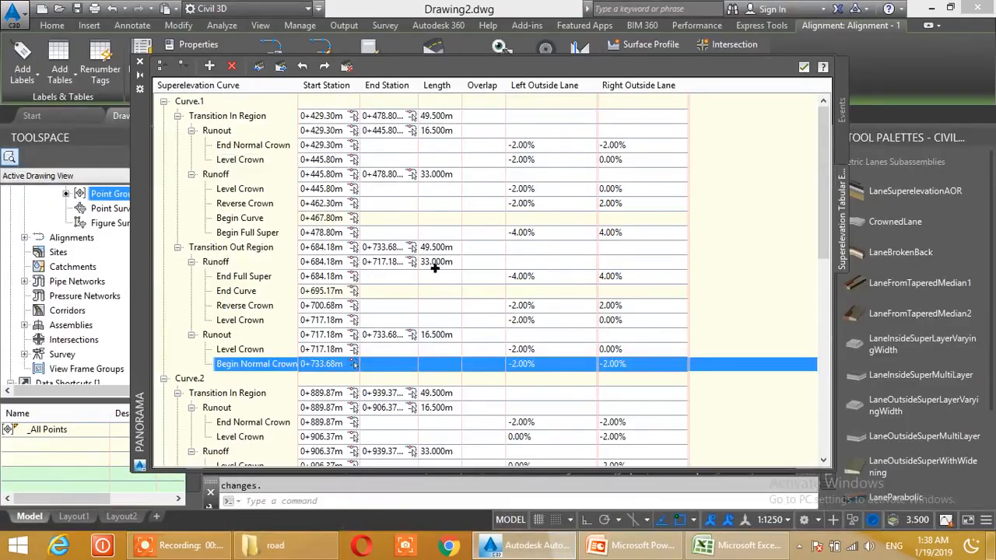
{"action": "left_click", "coordinate": [804, 68]}
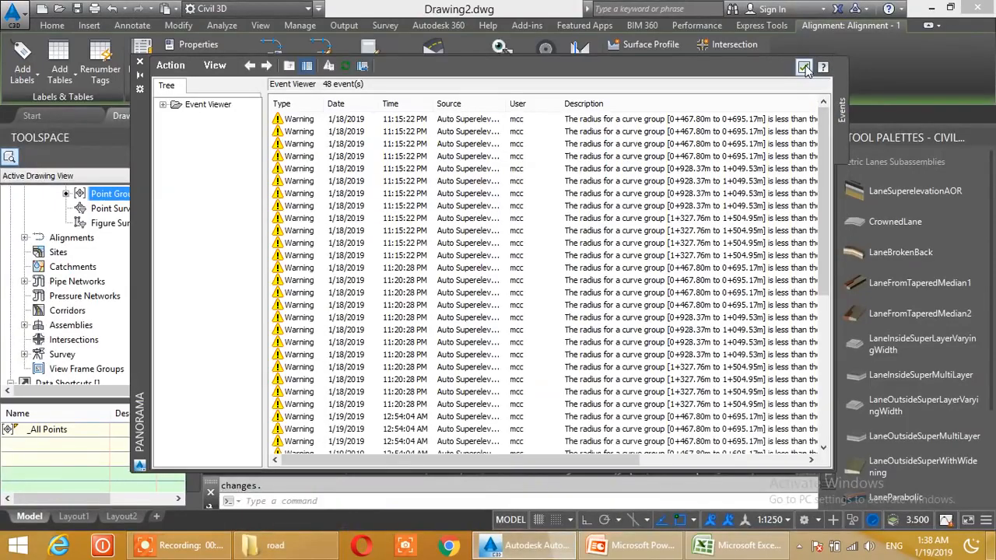
{"action": "left_click", "coordinate": [804, 68]}
{"action": "left_click", "coordinate": [554, 282]}
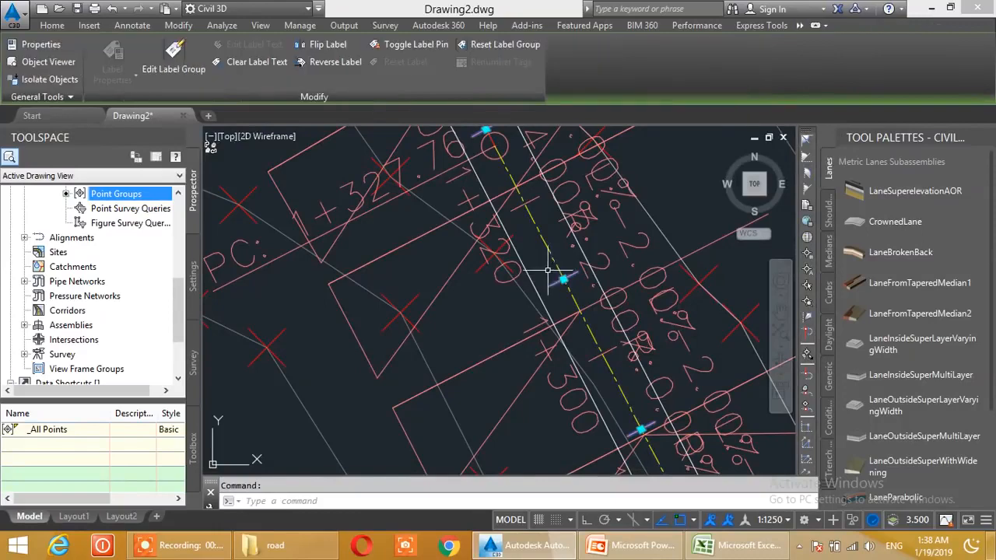
Clear the label selection and set the drawing's annotation scale to 1:1000
{"action": "scroll", "coordinate": [499, 342], "scroll_direction": "down", "scroll_amount": 6}
{"action": "key", "text": "Escape"}
{"action": "scroll", "coordinate": [544, 307], "scroll_direction": "up", "scroll_amount": 5}
{"action": "mouse_move", "coordinate": [565, 296]}
{"action": "middle_mouse_down"}
{"action": "mouse_move", "coordinate": [516, 391]}
{"action": "mouse_move", "coordinate": [505, 385]}
{"action": "middle_mouse_up"}
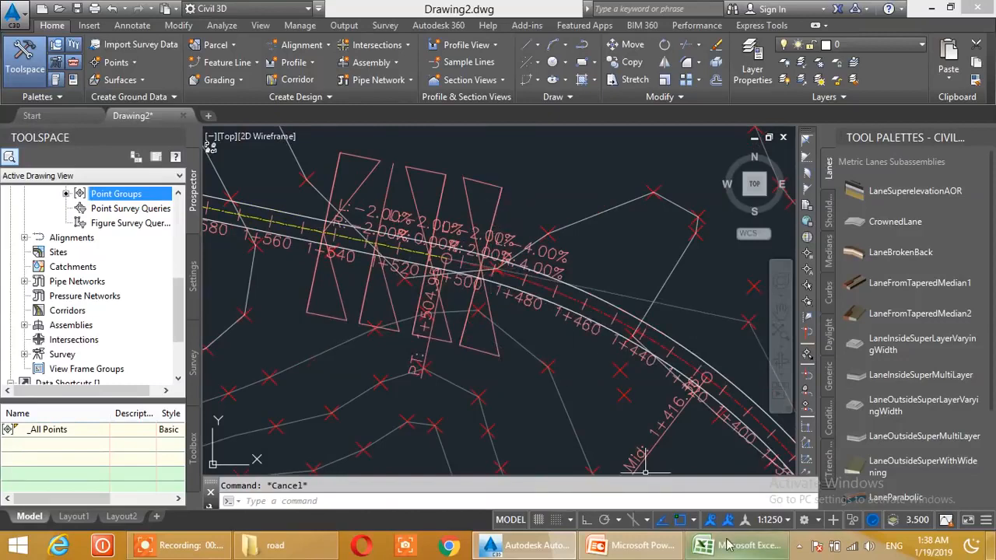
{"action": "left_click", "coordinate": [771, 520]}
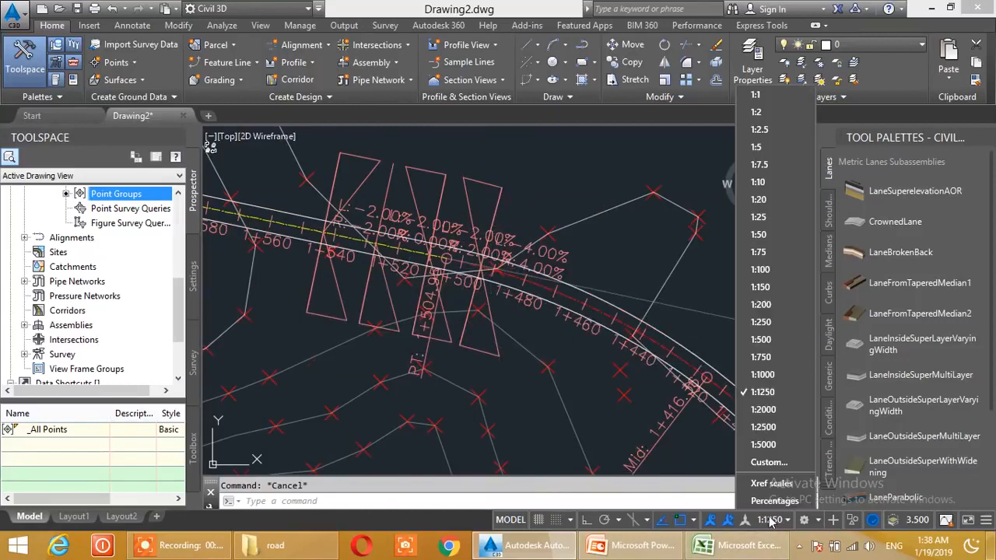
{"action": "left_click", "coordinate": [762, 390]}
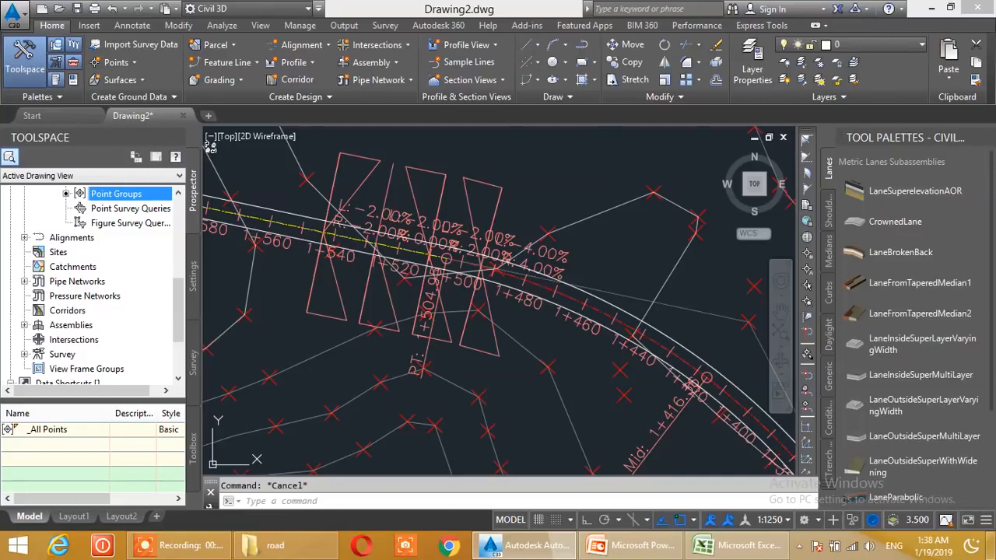
Edit the labels of Alignment - 1 and apply the Critical Points style to its superelevation critical points
{"action": "scroll", "coordinate": [465, 230], "scroll_direction": "up", "scroll_amount": 3}
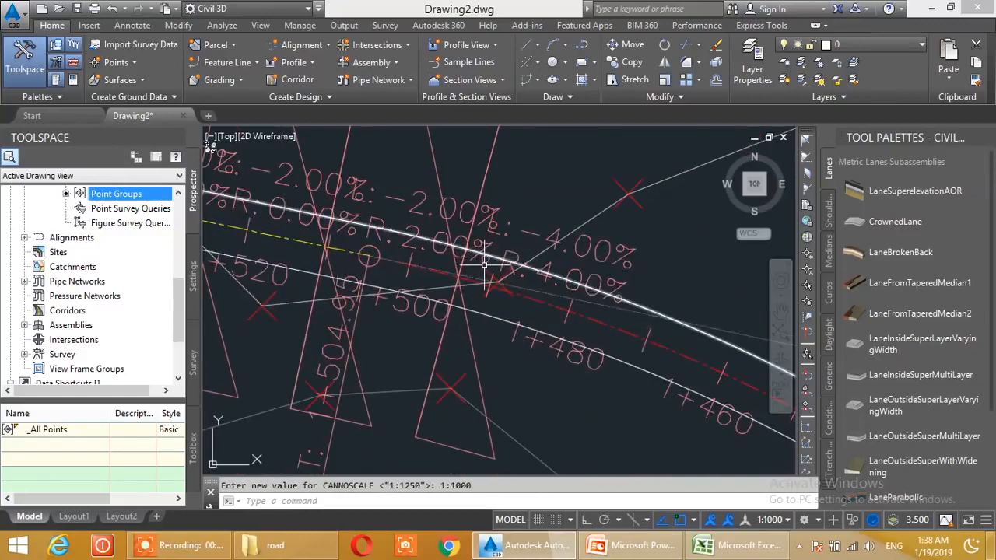
{"action": "left_click", "coordinate": [566, 303]}
{"action": "right_click", "coordinate": [567, 303]}
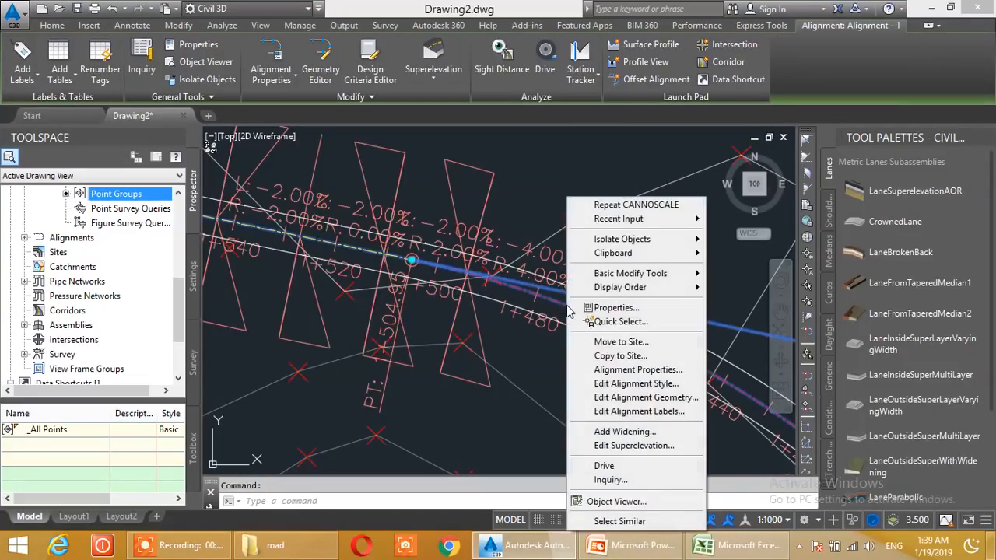
{"action": "left_click", "coordinate": [612, 412]}
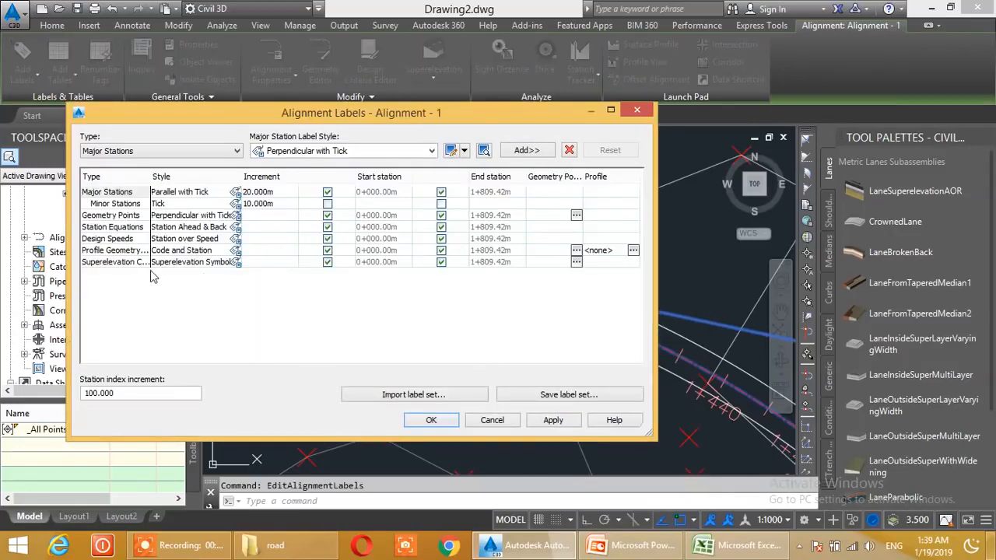
{"action": "left_click", "coordinate": [191, 263]}
{"action": "left_click", "coordinate": [235, 263]}
{"action": "left_click", "coordinate": [357, 269]}
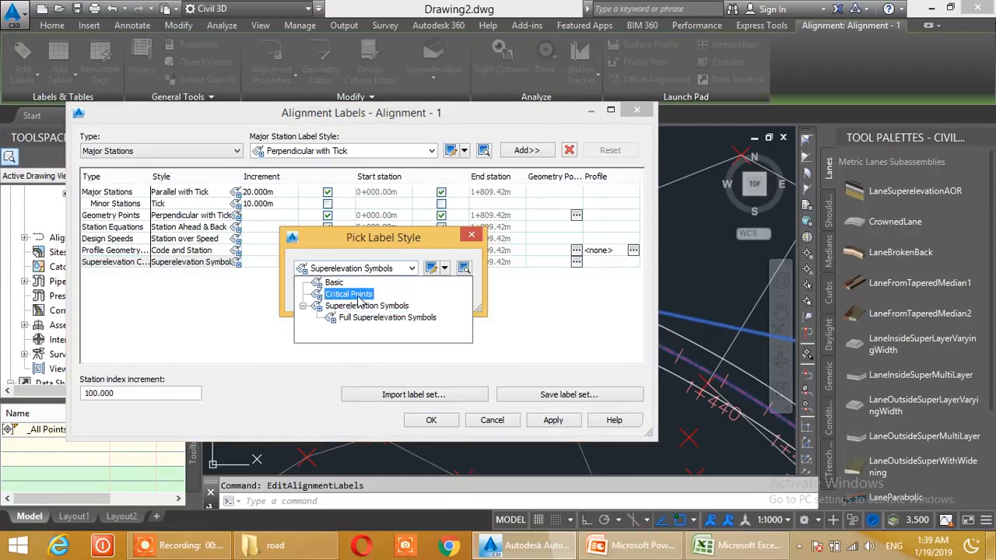
{"action": "left_click", "coordinate": [350, 294]}
{"action": "left_click", "coordinate": [321, 298]}
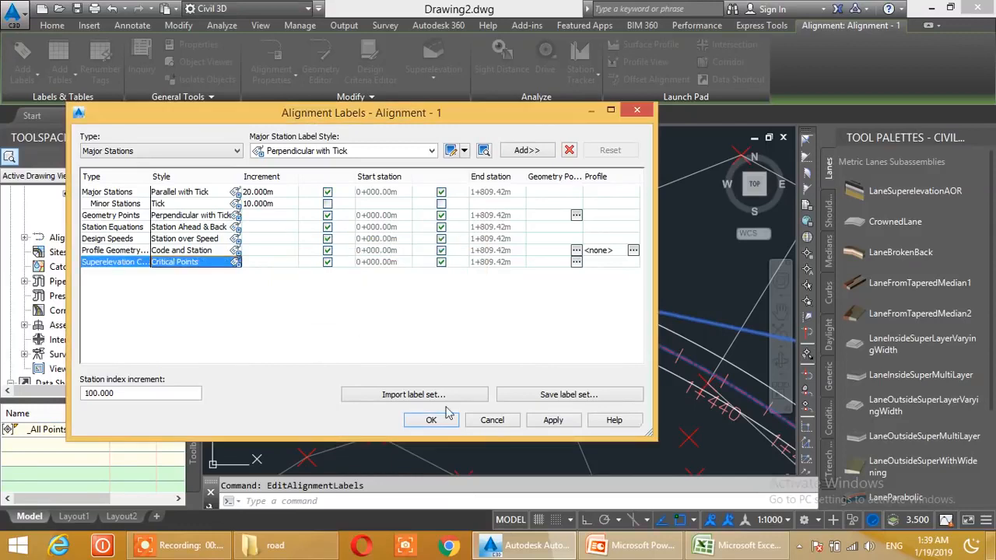
{"action": "left_click", "coordinate": [552, 420]}
{"action": "left_click", "coordinate": [440, 423]}
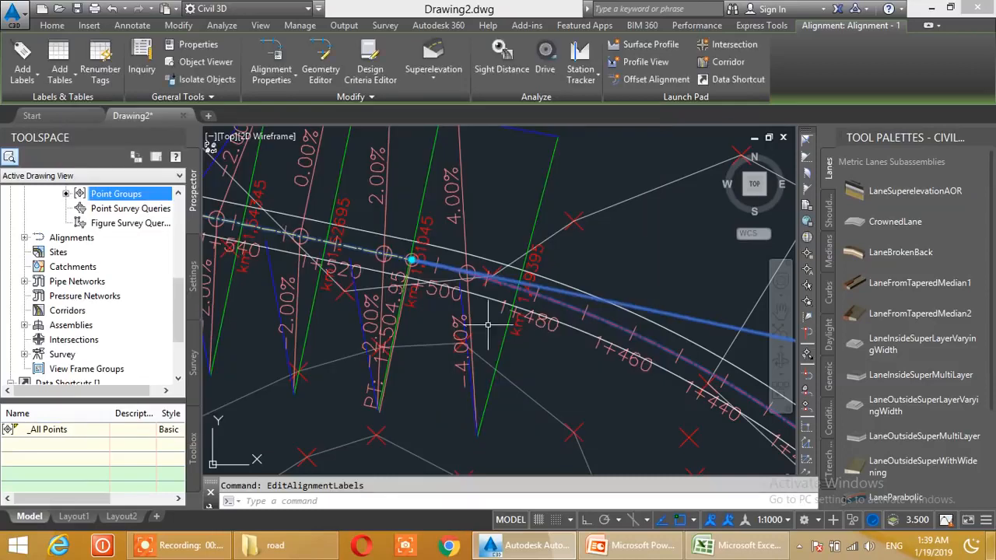
Set the annotation scale to 1:750 so the new superelevation labels are drawn smaller
{"action": "scroll", "coordinate": [470, 255], "scroll_direction": "down", "scroll_amount": 2}
{"action": "left_click", "coordinate": [769, 520]}
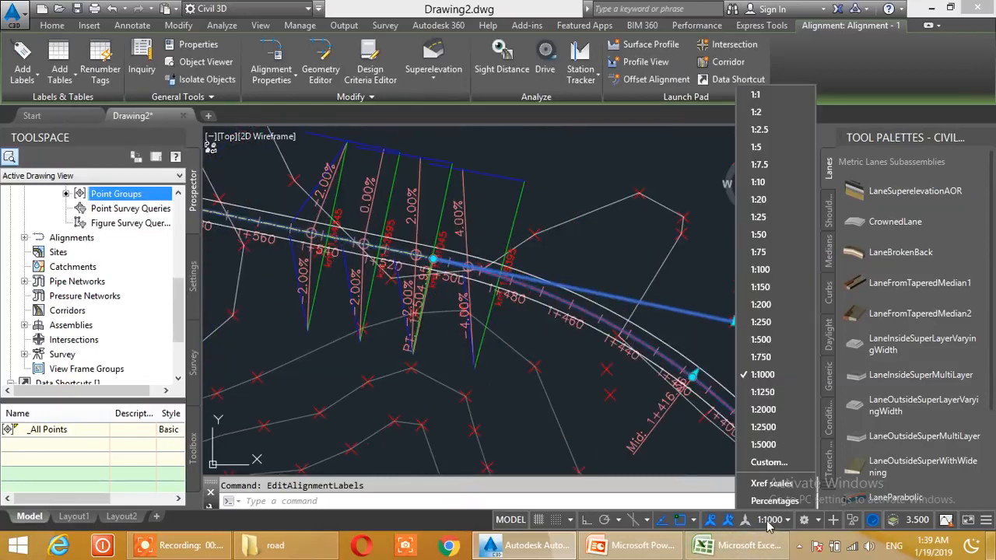
{"action": "left_click", "coordinate": [752, 360]}
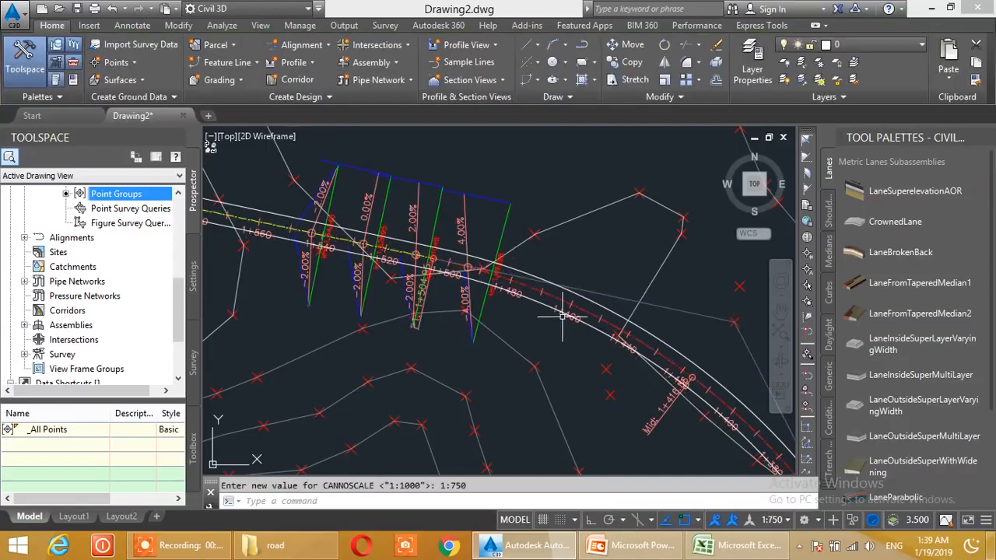
Look along the whole alignment for the new superelevation labels and locate the first critical station near 0+420
{"action": "scroll", "coordinate": [559, 328], "scroll_direction": "up", "scroll_amount": 5}
{"action": "scroll", "coordinate": [568, 351], "scroll_direction": "down", "scroll_amount": 8}
{"action": "middle_click_drag", "start_coordinate": [575, 355], "coordinate": [455, 251]}
{"action": "scroll", "coordinate": [455, 234], "scroll_direction": "up", "scroll_amount": 4}
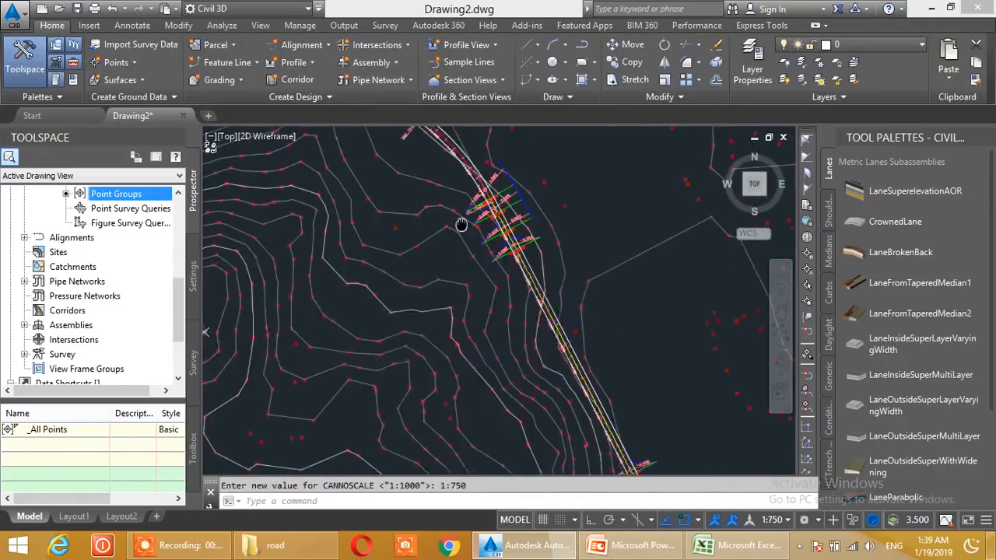
{"action": "scroll", "coordinate": [396, 270], "scroll_direction": "down", "scroll_amount": 2}
{"action": "scroll", "coordinate": [397, 270], "scroll_direction": "down", "scroll_amount": 6}
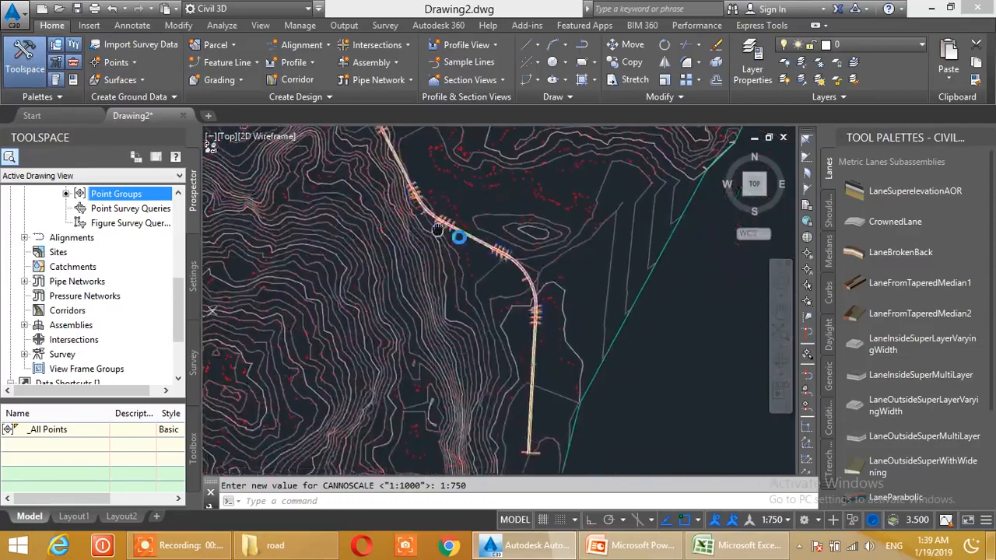
{"action": "scroll", "coordinate": [556, 204], "scroll_direction": "up", "scroll_amount": 6}
{"action": "scroll", "coordinate": [555, 204], "scroll_direction": "up", "scroll_amount": 5}
{"action": "scroll", "coordinate": [576, 326], "scroll_direction": "down", "scroll_amount": 2}
{"action": "scroll", "coordinate": [564, 363], "scroll_direction": "up", "scroll_amount": 3}
{"action": "mouse_move", "coordinate": [565, 363]}
{"action": "middle_mouse_down"}
{"action": "mouse_move", "coordinate": [596, 334]}
{"action": "mouse_move", "coordinate": [493, 334]}
{"action": "mouse_move", "coordinate": [494, 319]}
{"action": "middle_mouse_up"}
{"action": "scroll", "coordinate": [507, 310], "scroll_direction": "up", "scroll_amount": 2}
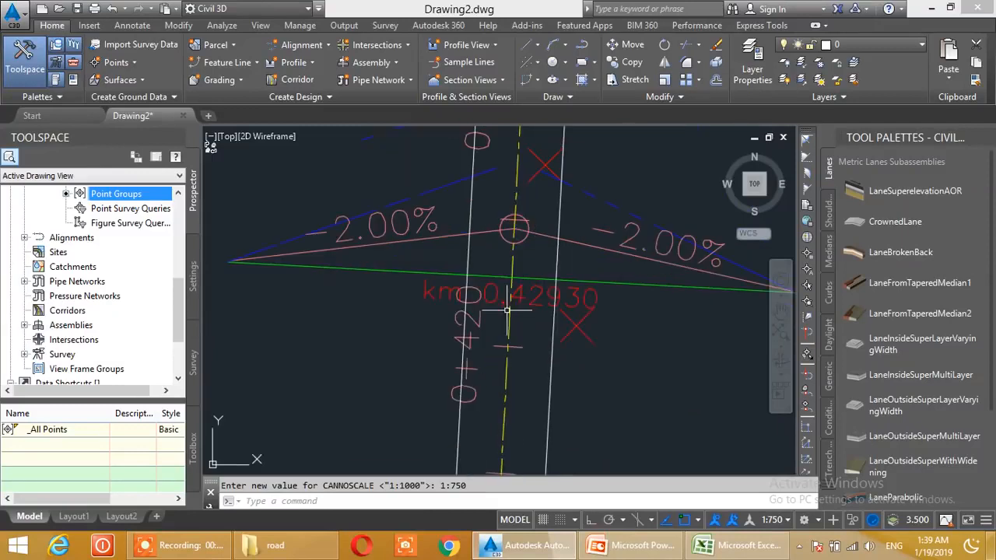
Examine the station and the left and right lane slopes at each critical point leading into the first curve
{"action": "scroll", "coordinate": [516, 310], "scroll_direction": "up", "scroll_amount": 1}
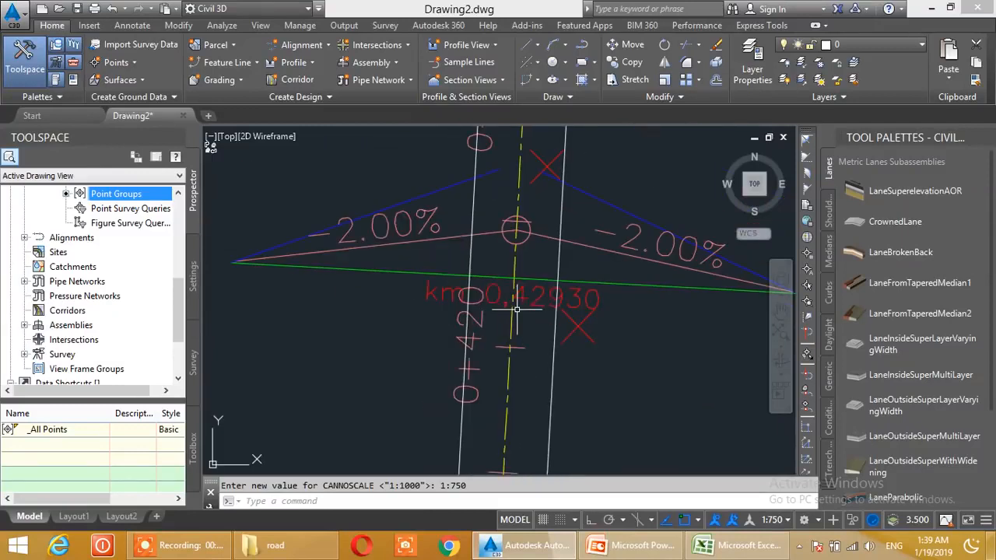
{"action": "middle_click_drag", "start_coordinate": [464, 306], "coordinate": [546, 323]}
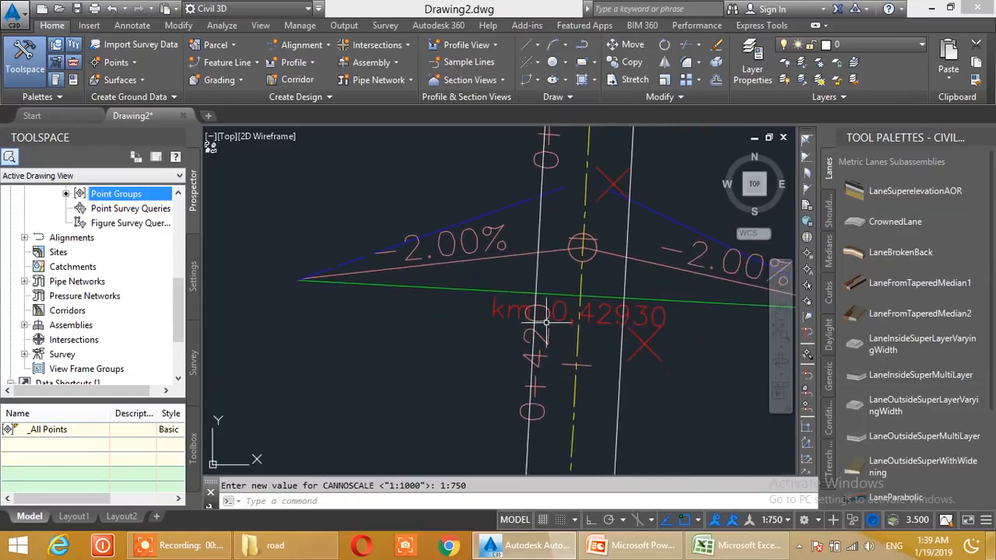
{"action": "mouse_move", "coordinate": [581, 296]}
{"action": "middle_mouse_down"}
{"action": "mouse_move", "coordinate": [563, 345]}
{"action": "mouse_move", "coordinate": [540, 344]}
{"action": "middle_mouse_up"}
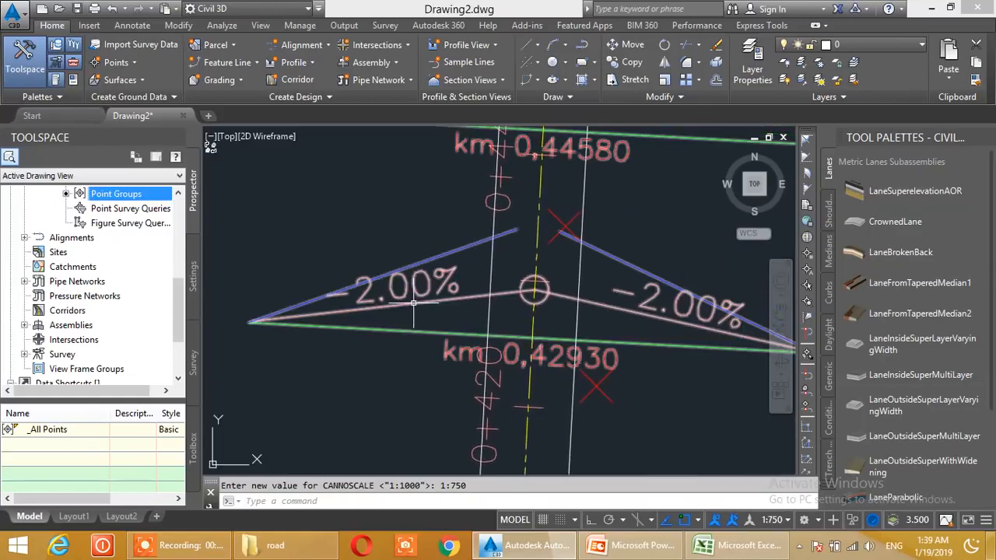
{"action": "mouse_move", "coordinate": [560, 194]}
{"action": "middle_mouse_down"}
{"action": "mouse_move", "coordinate": [534, 318]}
{"action": "mouse_move", "coordinate": [514, 290]}
{"action": "mouse_move", "coordinate": [525, 335]}
{"action": "middle_mouse_up"}
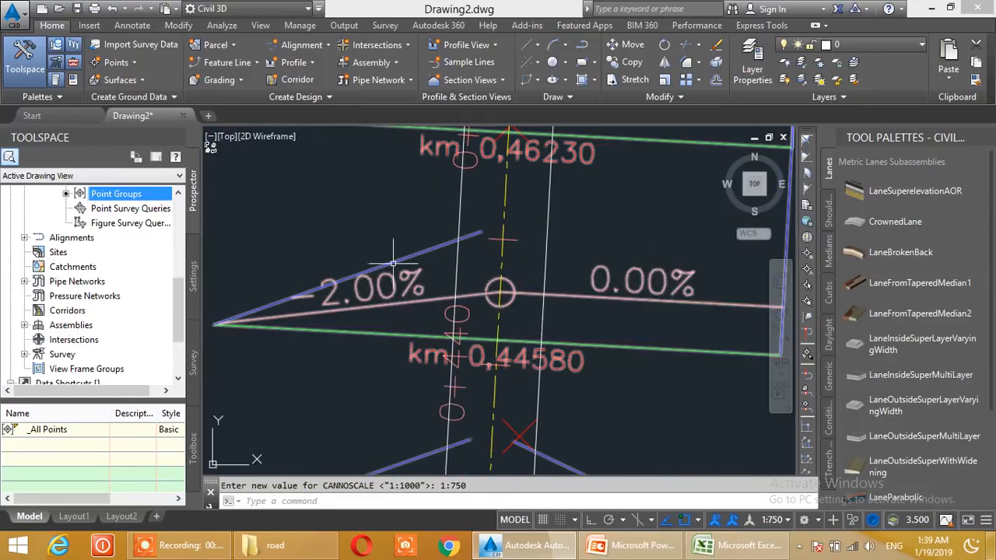
{"action": "middle_click_drag", "start_coordinate": [544, 179], "coordinate": [529, 400]}
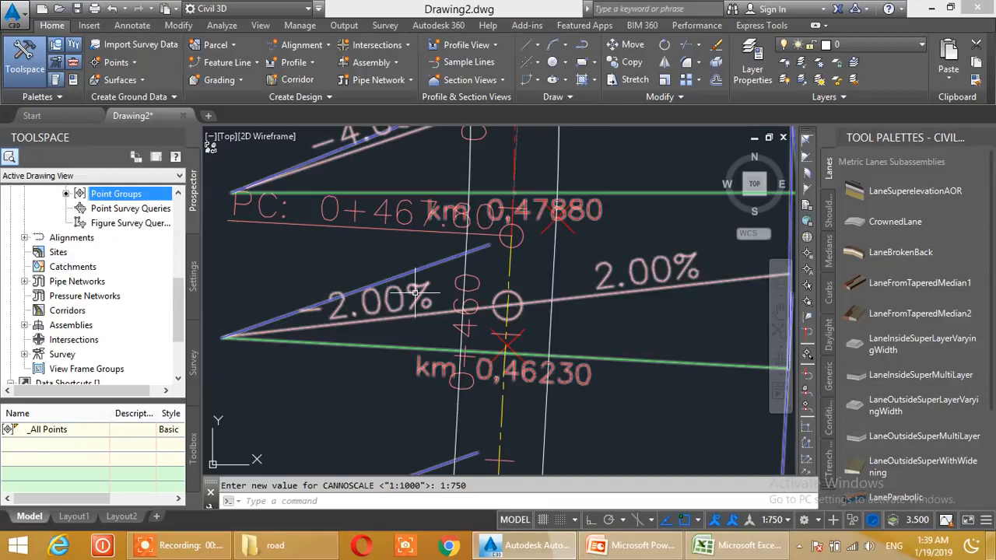
{"action": "scroll", "coordinate": [513, 259], "scroll_direction": "down", "scroll_amount": 2}
{"action": "mouse_move", "coordinate": [517, 256]}
{"action": "middle_mouse_down"}
{"action": "mouse_move", "coordinate": [486, 365]}
{"action": "mouse_move", "coordinate": [465, 280]}
{"action": "mouse_move", "coordinate": [501, 248]}
{"action": "middle_mouse_up"}
{"action": "scroll", "coordinate": [511, 269], "scroll_direction": "up", "scroll_amount": 2}
{"action": "scroll", "coordinate": [501, 248], "scroll_direction": "down", "scroll_amount": 4}
{"action": "middle_click_drag", "start_coordinate": [498, 363], "coordinate": [510, 236]}
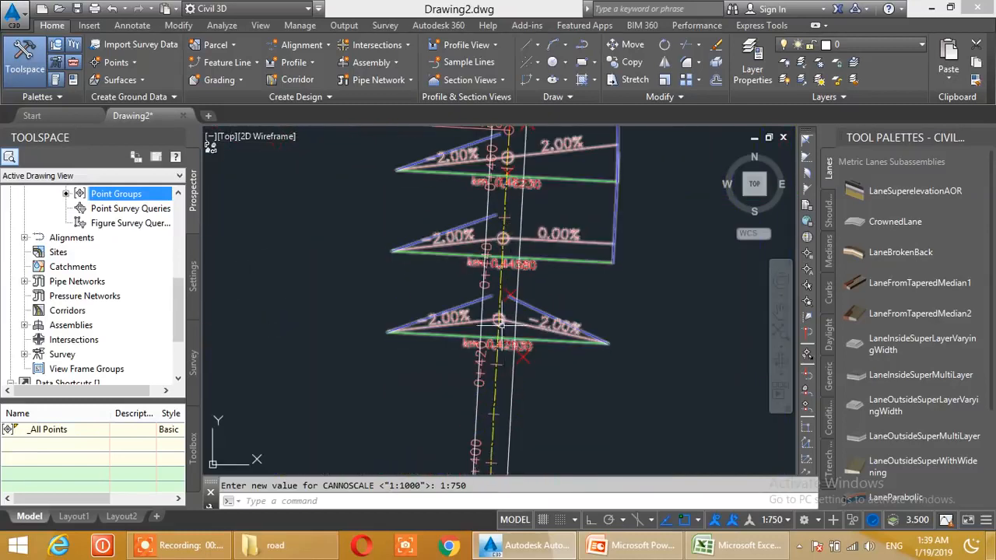
{"action": "scroll", "coordinate": [501, 346], "scroll_direction": "up", "scroll_amount": 2}
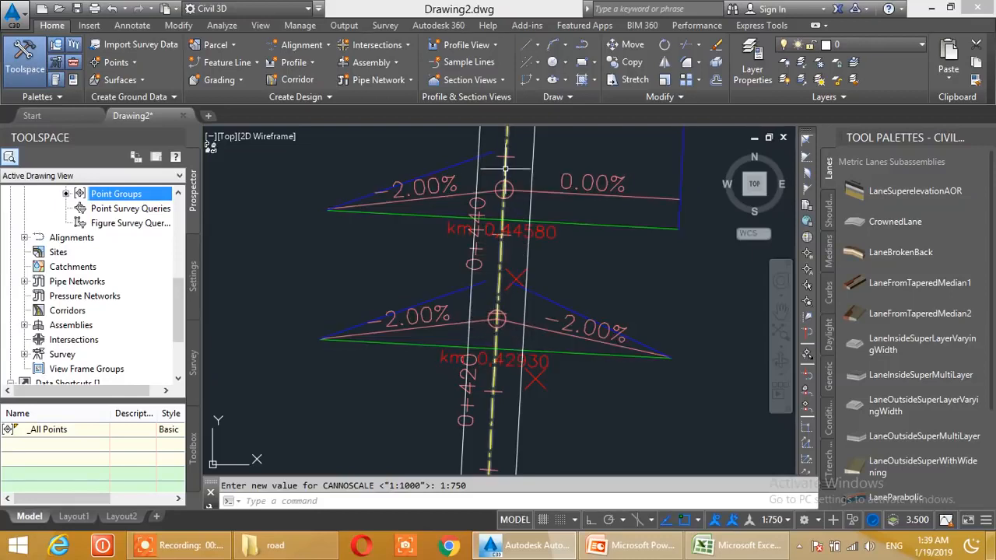
{"action": "scroll", "coordinate": [567, 265], "scroll_direction": "down", "scroll_amount": 2}
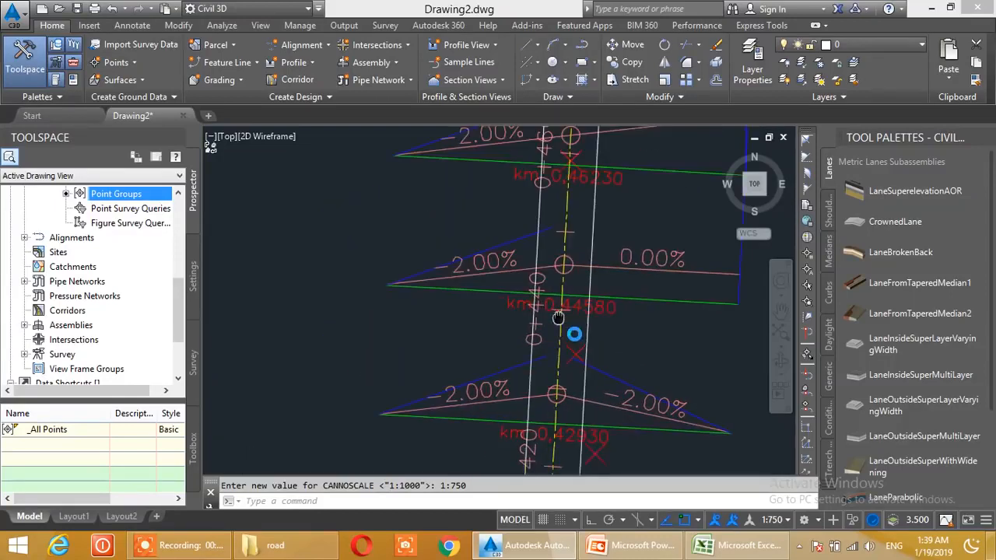
{"action": "scroll", "coordinate": [567, 265], "scroll_direction": "down", "scroll_amount": 1}
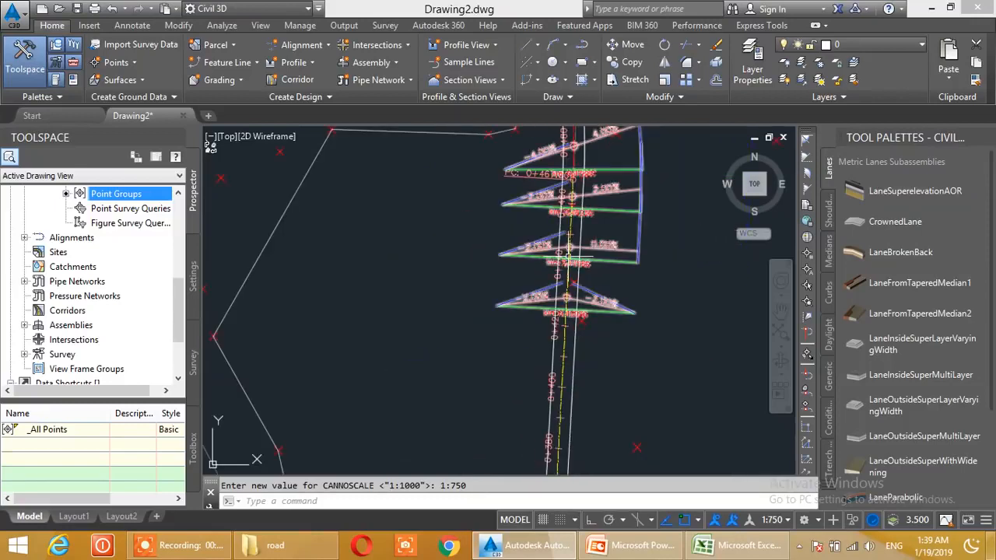
{"action": "scroll", "coordinate": [567, 268], "scroll_direction": "down", "scroll_amount": 3}
{"action": "scroll", "coordinate": [568, 282], "scroll_direction": "up", "scroll_amount": 5}
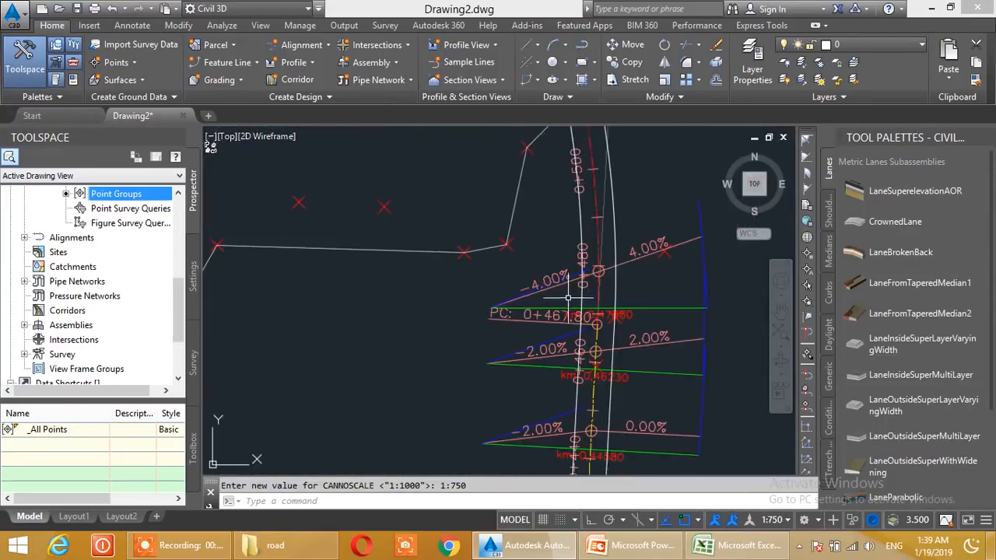
Follow the alignment through the first curve and examine the superelevation labels at the start of the next curve near 0+940
{"action": "mouse_move", "coordinate": [574, 325]}
{"action": "middle_mouse_down"}
{"action": "mouse_move", "coordinate": [558, 197]}
{"action": "mouse_move", "coordinate": [562, 279]}
{"action": "middle_mouse_up"}
{"action": "mouse_move", "coordinate": [562, 361]}
{"action": "middle_mouse_down"}
{"action": "mouse_move", "coordinate": [542, 204]}
{"action": "mouse_move", "coordinate": [559, 385]}
{"action": "middle_mouse_up"}
{"action": "scroll", "coordinate": [539, 202], "scroll_direction": "down", "scroll_amount": 2}
{"action": "middle_click_drag", "start_coordinate": [513, 249], "coordinate": [551, 387]}
{"action": "middle_click_drag", "start_coordinate": [479, 266], "coordinate": [529, 354]}
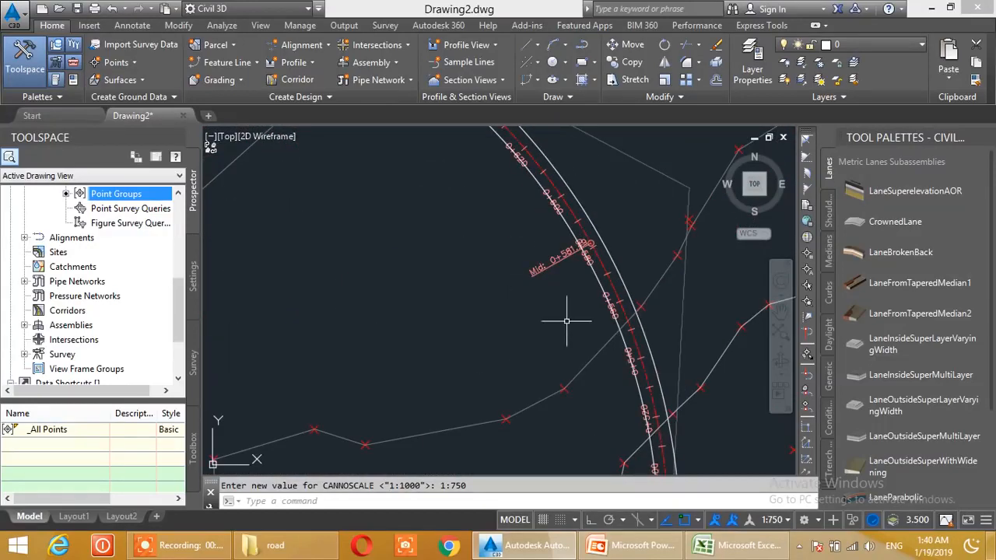
{"action": "scroll", "coordinate": [519, 269], "scroll_direction": "down", "scroll_amount": 4}
{"action": "middle_click_drag", "start_coordinate": [472, 261], "coordinate": [570, 367]}
{"action": "middle_click_drag", "start_coordinate": [507, 287], "coordinate": [628, 342]}
{"action": "scroll", "coordinate": [692, 353], "scroll_direction": "up", "scroll_amount": 6}
{"action": "middle_click_drag", "start_coordinate": [450, 216], "coordinate": [671, 382]}
{"action": "middle_click_drag", "start_coordinate": [389, 226], "coordinate": [671, 383]}
{"action": "middle_click_drag", "start_coordinate": [433, 273], "coordinate": [720, 385]}
{"action": "scroll", "coordinate": [517, 294], "scroll_direction": "up", "scroll_amount": 2}
{"action": "mouse_move", "coordinate": [438, 276]}
{"action": "middle_mouse_down"}
{"action": "mouse_move", "coordinate": [545, 311]}
{"action": "mouse_move", "coordinate": [530, 287]}
{"action": "mouse_move", "coordinate": [512, 288]}
{"action": "middle_mouse_up"}
{"action": "scroll", "coordinate": [513, 288], "scroll_direction": "up", "scroll_amount": 4}
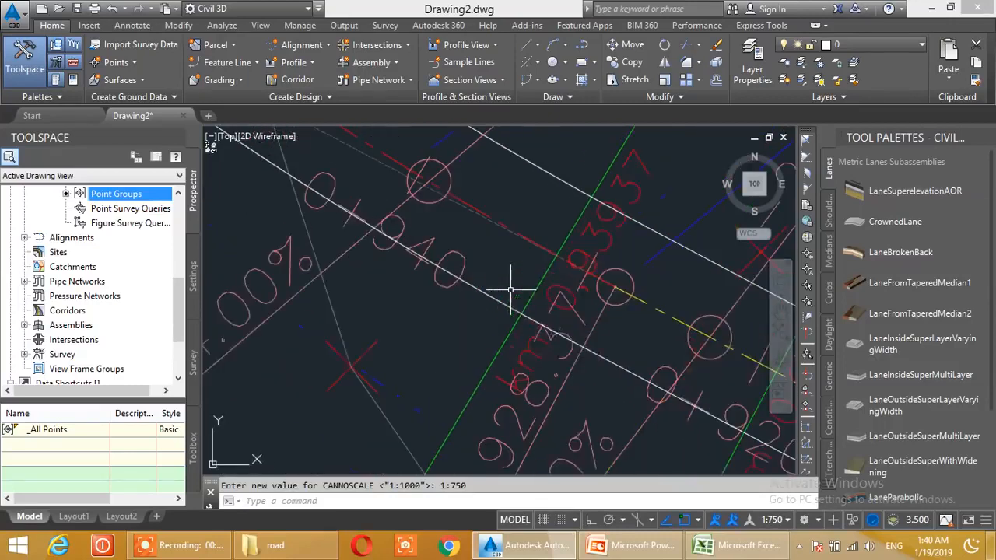
{"action": "scroll", "coordinate": [589, 265], "scroll_direction": "down", "scroll_amount": 5}
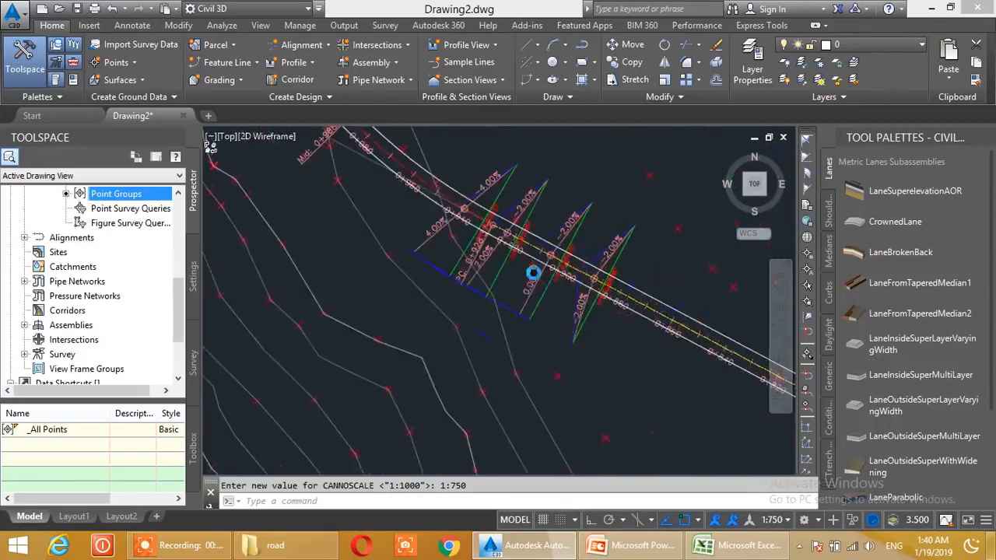
Set the annotation scale to 1:500 and examine the lane slopes at the critical points from 0+880 to 0+940
{"action": "left_click", "coordinate": [774, 520]}
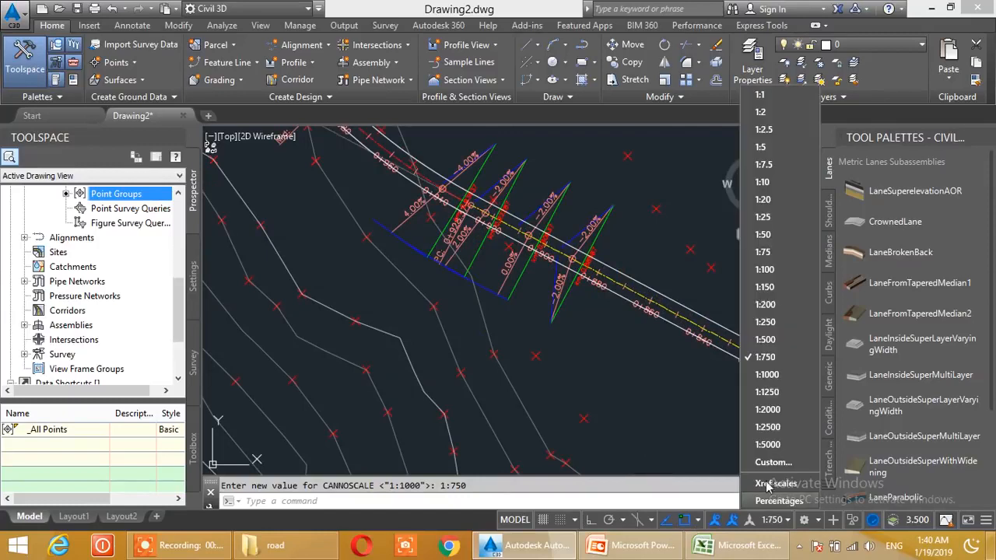
{"action": "left_click", "coordinate": [768, 339]}
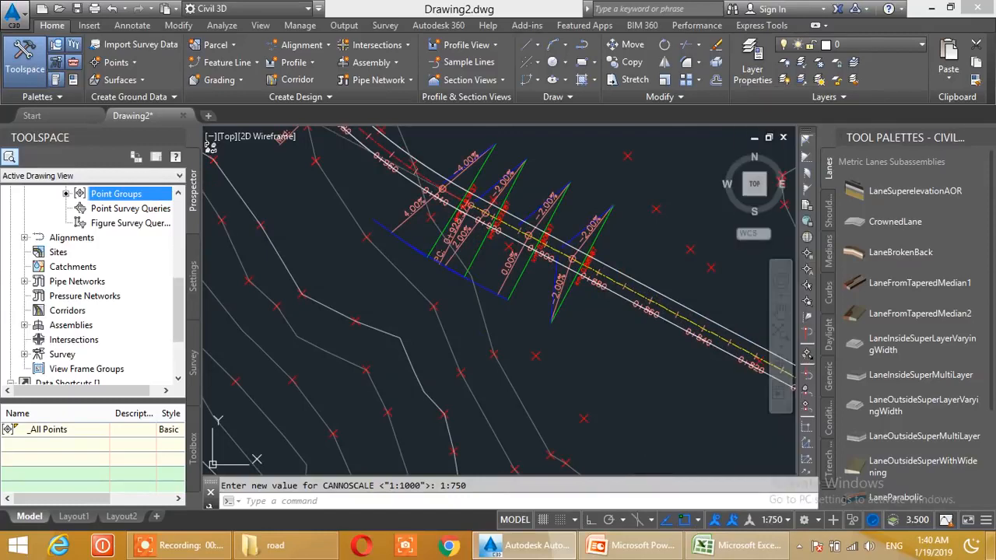
{"action": "scroll", "coordinate": [479, 233], "scroll_direction": "up", "scroll_amount": 6}
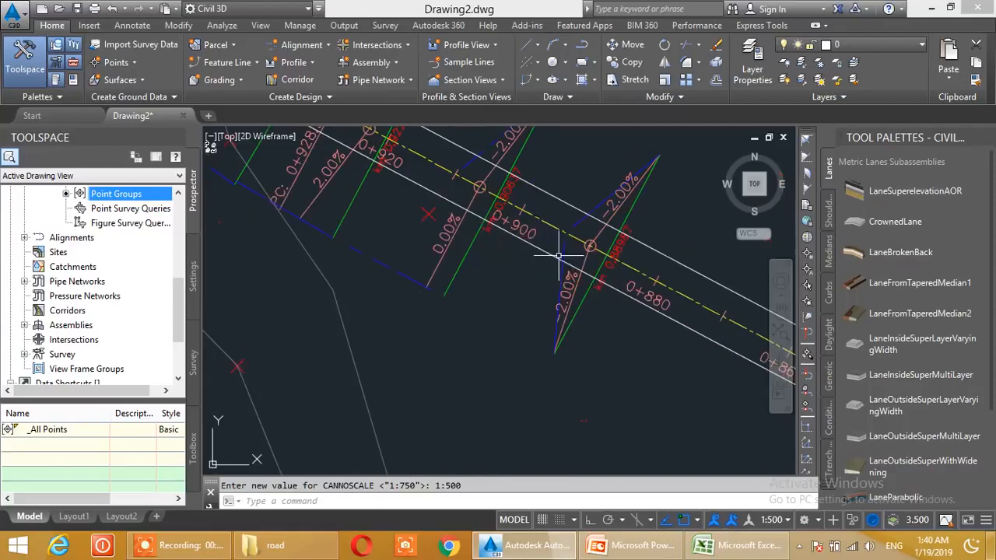
{"action": "scroll", "coordinate": [589, 301], "scroll_direction": "down", "scroll_amount": 2}
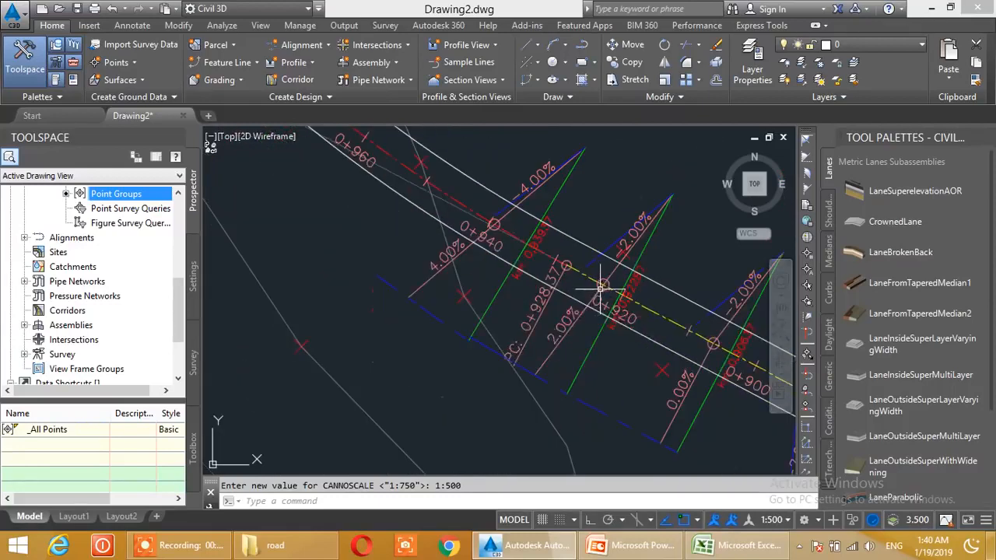
{"action": "mouse_move", "coordinate": [584, 338]}
{"action": "middle_mouse_down"}
{"action": "mouse_move", "coordinate": [596, 301]}
{"action": "mouse_move", "coordinate": [462, 238]}
{"action": "middle_mouse_up"}
{"action": "middle_click_drag", "start_coordinate": [711, 358], "coordinate": [646, 341]}
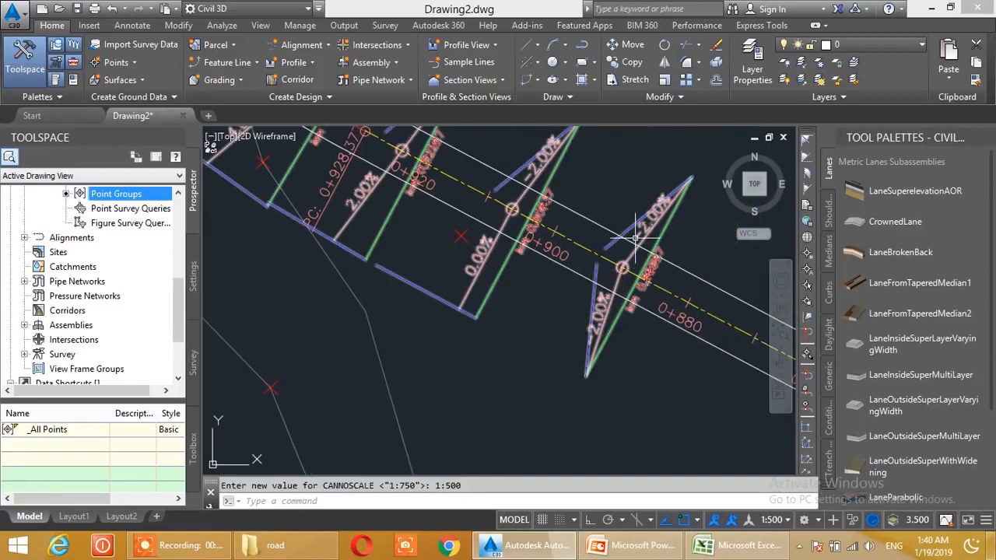
{"action": "middle_click_drag", "start_coordinate": [506, 300], "coordinate": [615, 371]}
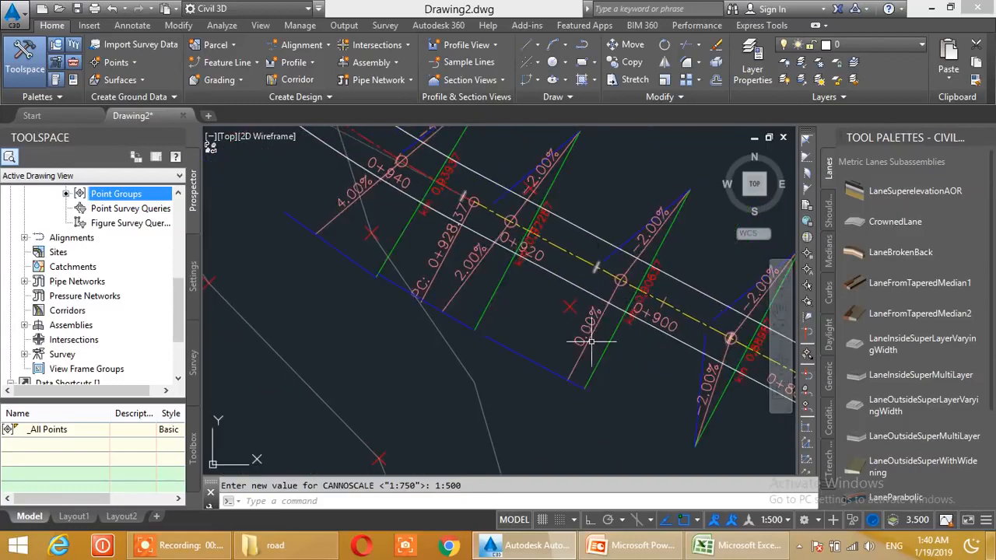
{"action": "middle_click_drag", "start_coordinate": [544, 294], "coordinate": [600, 332]}
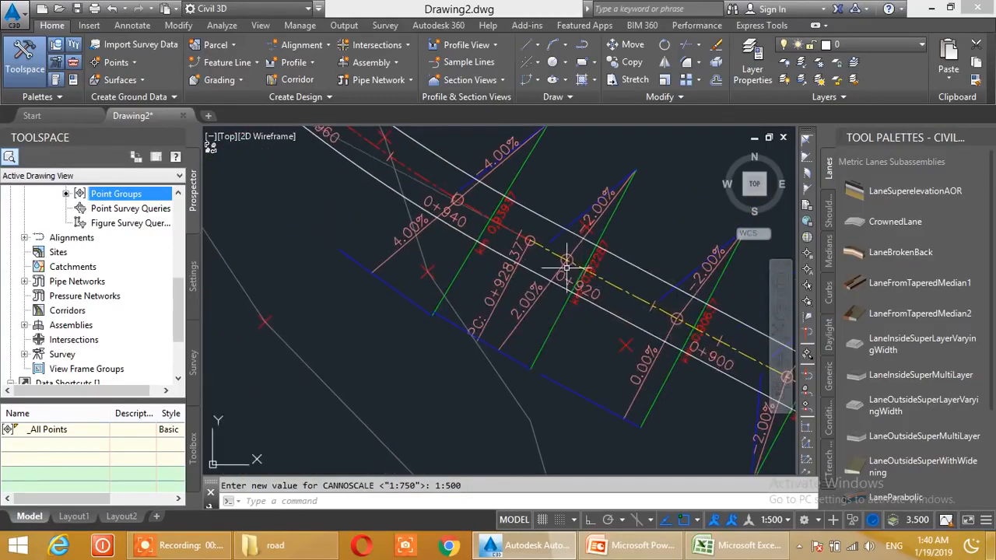
{"action": "middle_click_drag", "start_coordinate": [511, 294], "coordinate": [576, 354]}
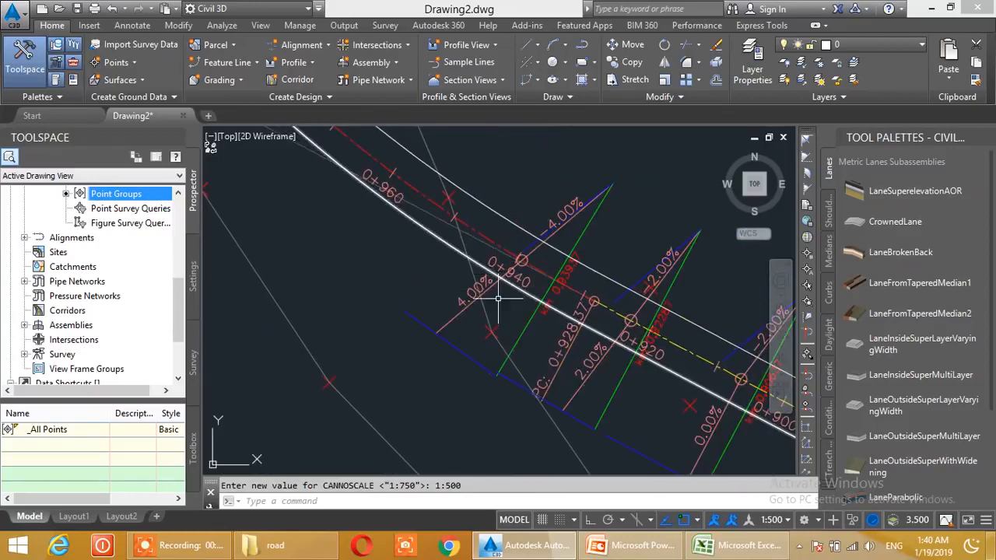
Follow the alignment to its last curve and examine the lane slopes at the critical points near 1+300 and 1+320
{"action": "scroll", "coordinate": [502, 315], "scroll_direction": "down", "scroll_amount": 3}
{"action": "scroll", "coordinate": [503, 315], "scroll_direction": "down", "scroll_amount": 2}
{"action": "mouse_move", "coordinate": [545, 364]}
{"action": "middle_mouse_down"}
{"action": "mouse_move", "coordinate": [553, 318]}
{"action": "mouse_move", "coordinate": [580, 296]}
{"action": "middle_mouse_up"}
{"action": "scroll", "coordinate": [580, 296], "scroll_direction": "up", "scroll_amount": 4}
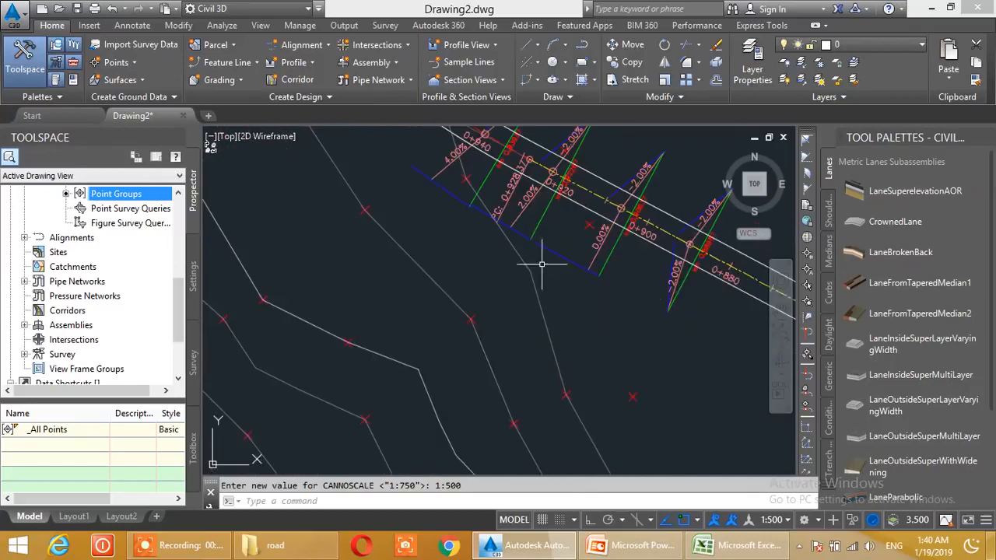
{"action": "middle_click_drag", "start_coordinate": [461, 231], "coordinate": [549, 339]}
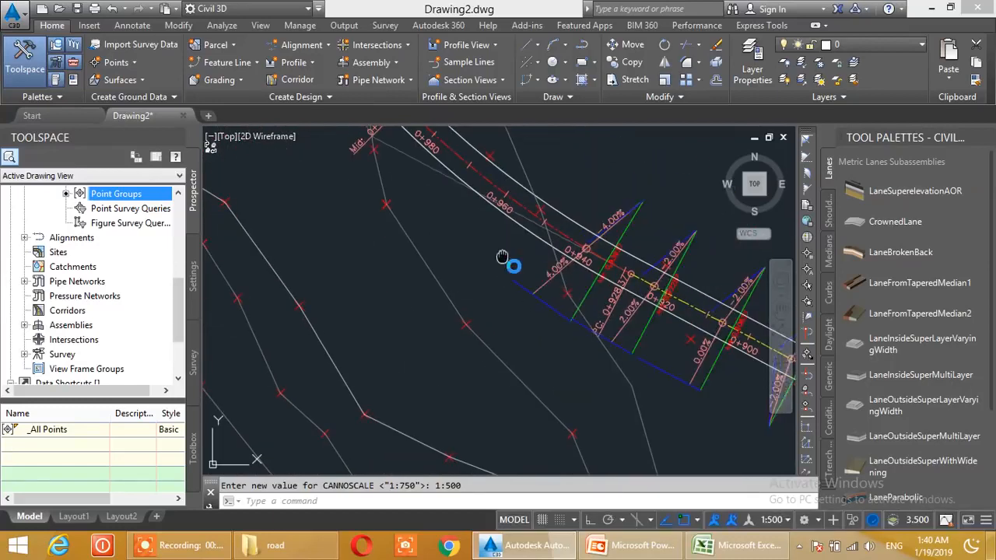
{"action": "scroll", "coordinate": [504, 258], "scroll_direction": "down", "scroll_amount": 2}
{"action": "middle_click_drag", "start_coordinate": [504, 258], "coordinate": [529, 345]}
{"action": "scroll", "coordinate": [491, 296], "scroll_direction": "down", "scroll_amount": 2}
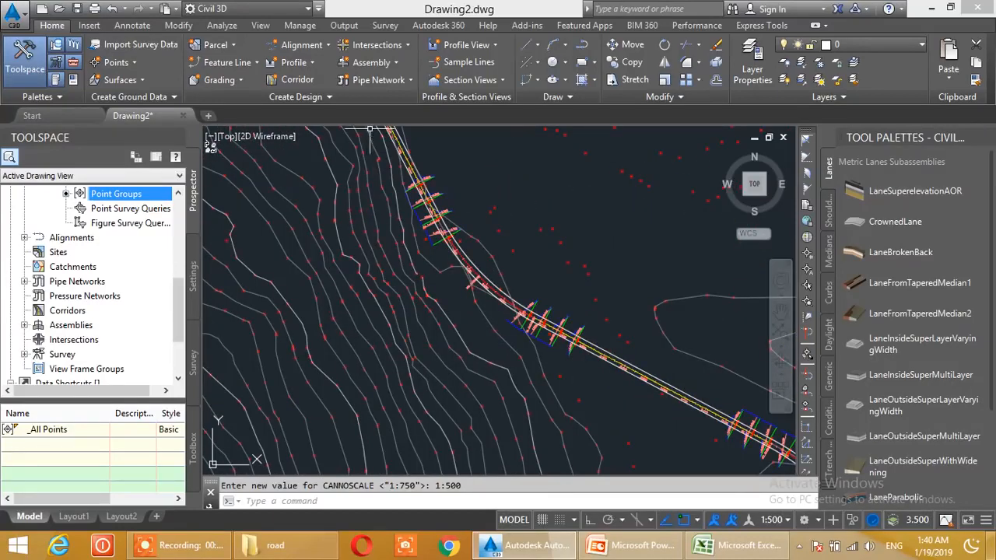
{"action": "middle_click_drag", "start_coordinate": [489, 280], "coordinate": [582, 427]}
{"action": "mouse_move", "coordinate": [407, 245]}
{"action": "middle_mouse_down"}
{"action": "mouse_move", "coordinate": [378, 234]}
{"action": "mouse_move", "coordinate": [573, 383]}
{"action": "middle_mouse_up"}
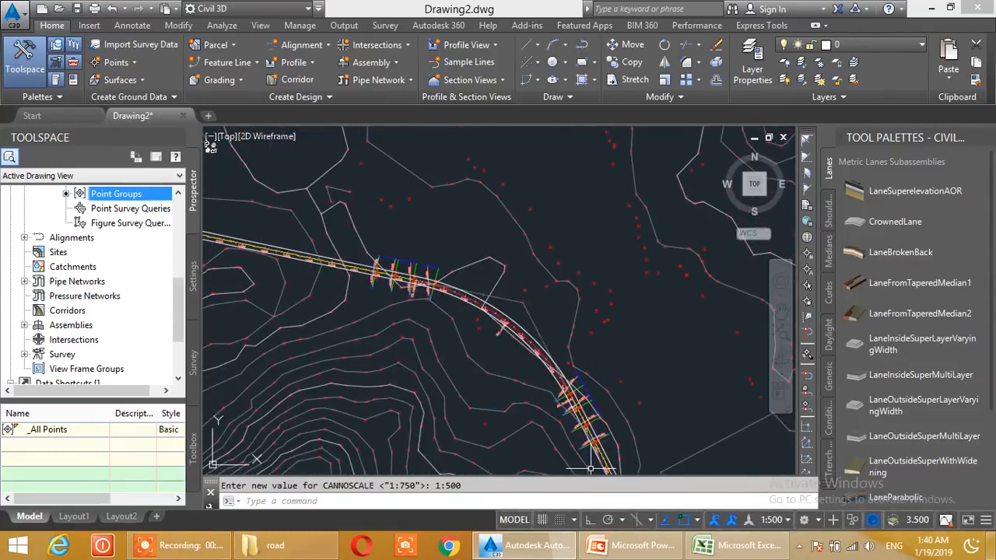
{"action": "middle_click_drag", "start_coordinate": [495, 384], "coordinate": [504, 296]}
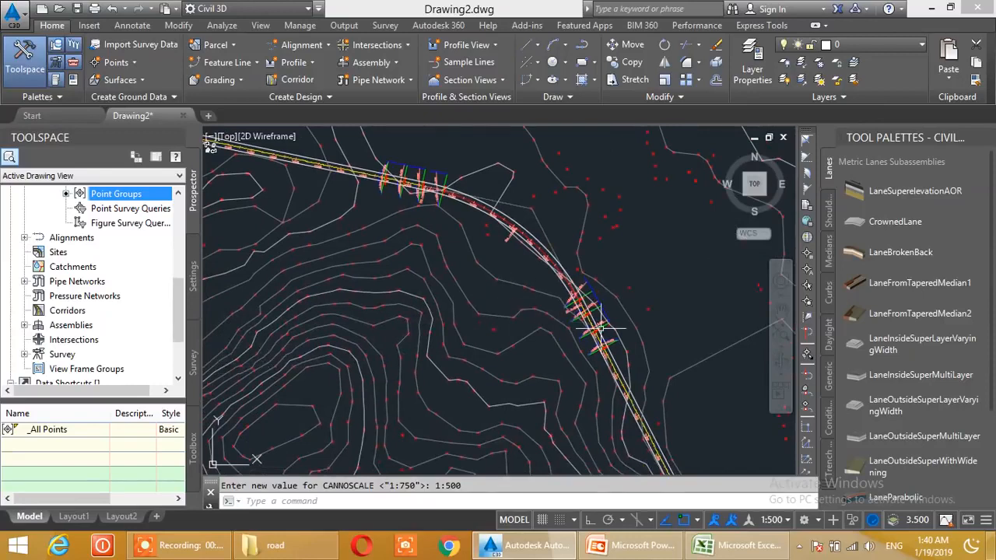
{"action": "scroll", "coordinate": [599, 329], "scroll_direction": "up", "scroll_amount": 2}
{"action": "scroll", "coordinate": [617, 333], "scroll_direction": "up", "scroll_amount": 5}
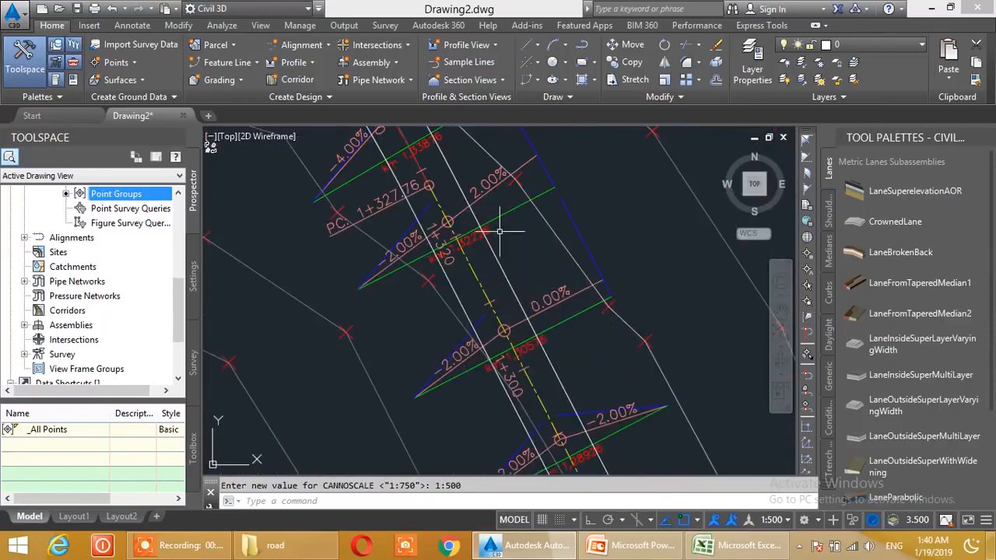
Look over the labels at the far end of the last curve and the start of the profile view at 0+000
{"action": "scroll", "coordinate": [499, 231], "scroll_direction": "down", "scroll_amount": 7}
{"action": "scroll", "coordinate": [361, 203], "scroll_direction": "down", "scroll_amount": 6}
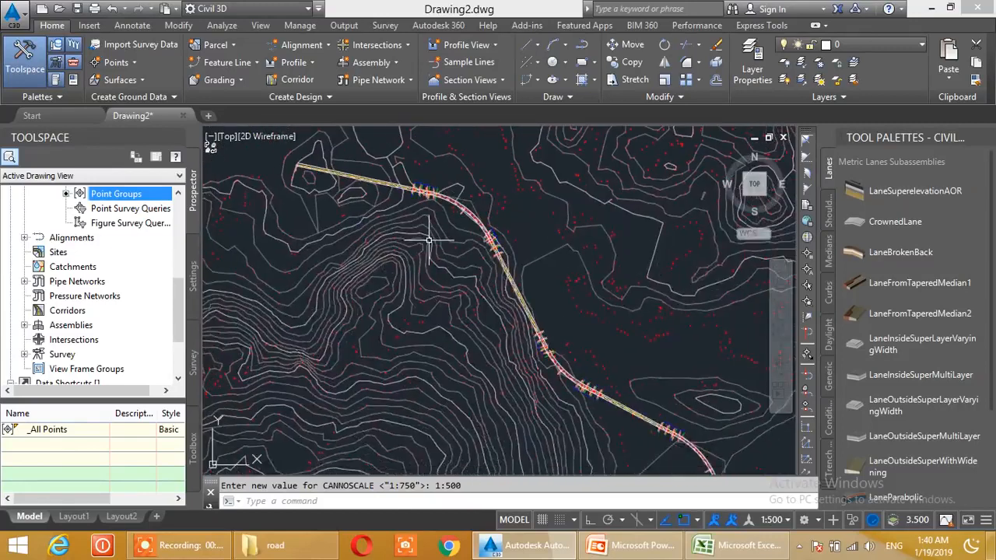
{"action": "middle_click_drag", "start_coordinate": [453, 288], "coordinate": [407, 239]}
{"action": "scroll", "coordinate": [416, 250], "scroll_direction": "up", "scroll_amount": 8}
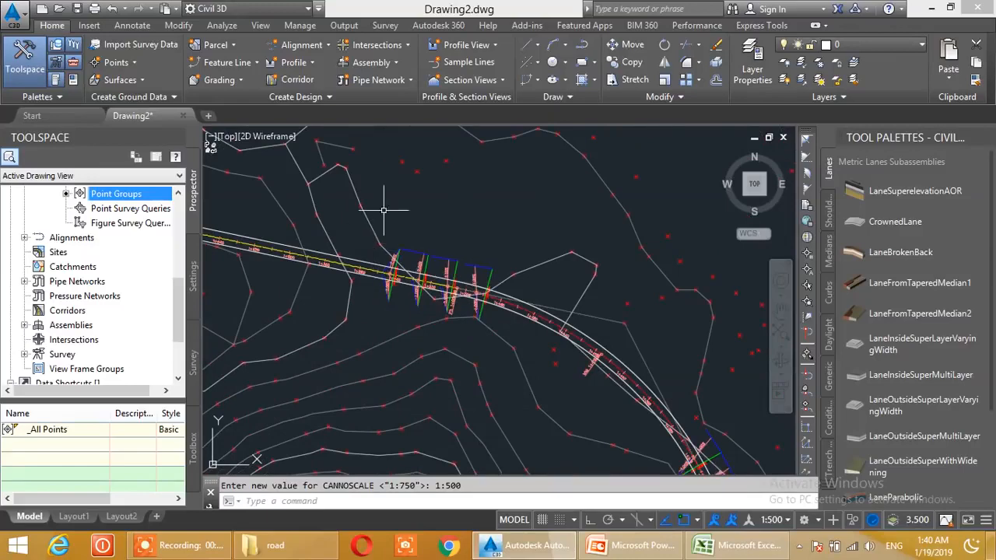
{"action": "scroll", "coordinate": [383, 210], "scroll_direction": "down", "scroll_amount": 10}
{"action": "middle_click_drag", "start_coordinate": [405, 170], "coordinate": [497, 246]}
{"action": "scroll", "coordinate": [433, 256], "scroll_direction": "up", "scroll_amount": 11}
{"action": "scroll", "coordinate": [437, 278], "scroll_direction": "down", "scroll_amount": 5}
{"action": "scroll", "coordinate": [426, 238], "scroll_direction": "up", "scroll_amount": 6}
{"action": "scroll", "coordinate": [425, 240], "scroll_direction": "down", "scroll_amount": 4}
{"action": "scroll", "coordinate": [379, 229], "scroll_direction": "up", "scroll_amount": 6}
{"action": "middle_click_drag", "start_coordinate": [214, 251], "coordinate": [405, 244]}
{"action": "scroll", "coordinate": [400, 249], "scroll_direction": "up", "scroll_amount": 4}
{"action": "scroll", "coordinate": [458, 240], "scroll_direction": "down", "scroll_amount": 4}
{"action": "middle_click_drag", "start_coordinate": [329, 251], "coordinate": [305, 298]}
{"action": "scroll", "coordinate": [485, 282], "scroll_direction": "up", "scroll_amount": 4}
{"action": "middle_click_drag", "start_coordinate": [428, 300], "coordinate": [434, 245]}
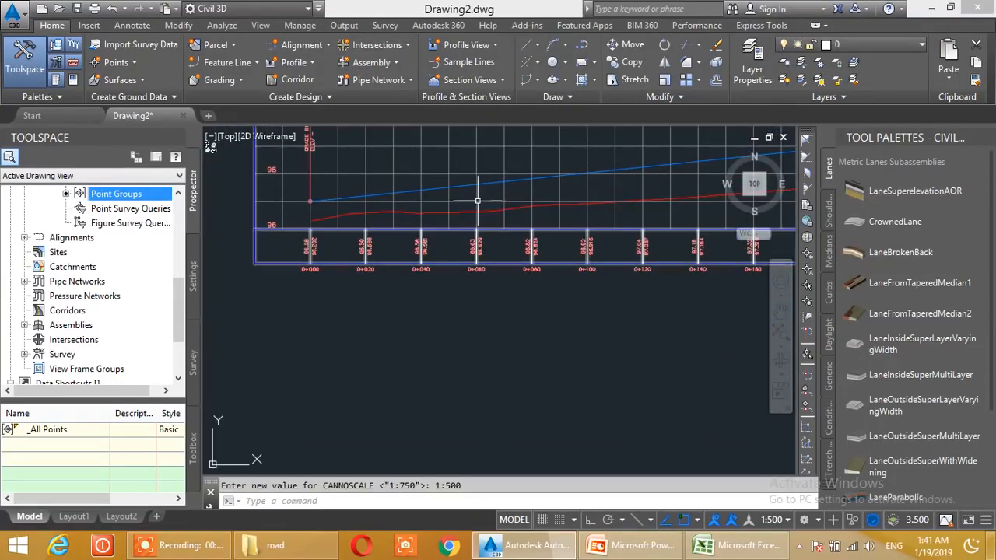
Start a superelevation view for Alignment - 1 and name it Superelevation View - 1
{"action": "scroll", "coordinate": [507, 227], "scroll_direction": "down", "scroll_amount": 5}
{"action": "middle_click_drag", "start_coordinate": [639, 321], "coordinate": [508, 223]}
{"action": "scroll", "coordinate": [527, 281], "scroll_direction": "down", "scroll_amount": 8}
{"action": "middle_click_drag", "start_coordinate": [570, 313], "coordinate": [447, 340]}
{"action": "scroll", "coordinate": [446, 340], "scroll_direction": "up", "scroll_amount": 2}
{"action": "scroll", "coordinate": [446, 340], "scroll_direction": "down", "scroll_amount": 2}
{"action": "scroll", "coordinate": [558, 239], "scroll_direction": "up", "scroll_amount": 8}
{"action": "scroll", "coordinate": [533, 289], "scroll_direction": "up", "scroll_amount": 10}
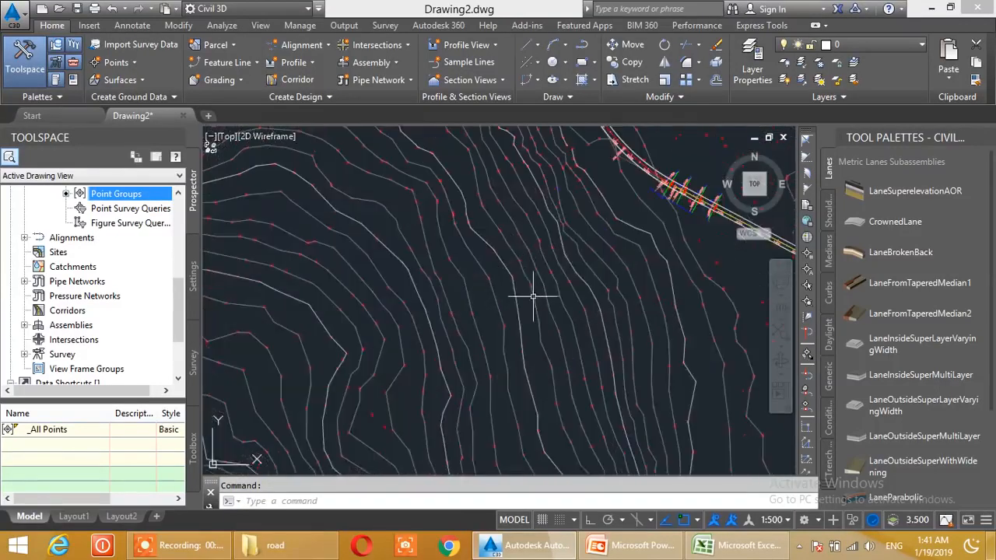
{"action": "scroll", "coordinate": [529, 311], "scroll_direction": "up", "scroll_amount": 2}
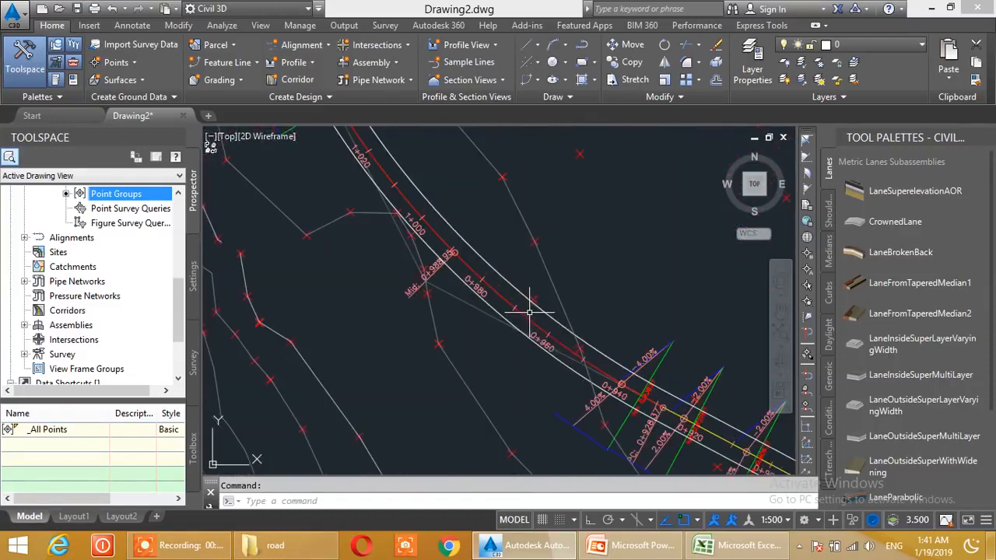
{"action": "left_click", "coordinate": [530, 320]}
{"action": "left_click", "coordinate": [433, 60]}
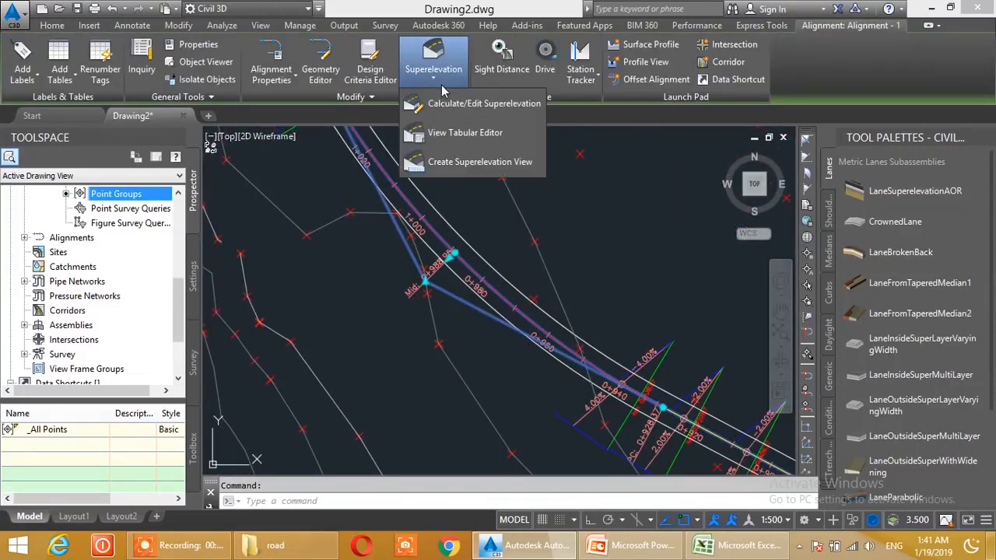
{"action": "left_click", "coordinate": [455, 162]}
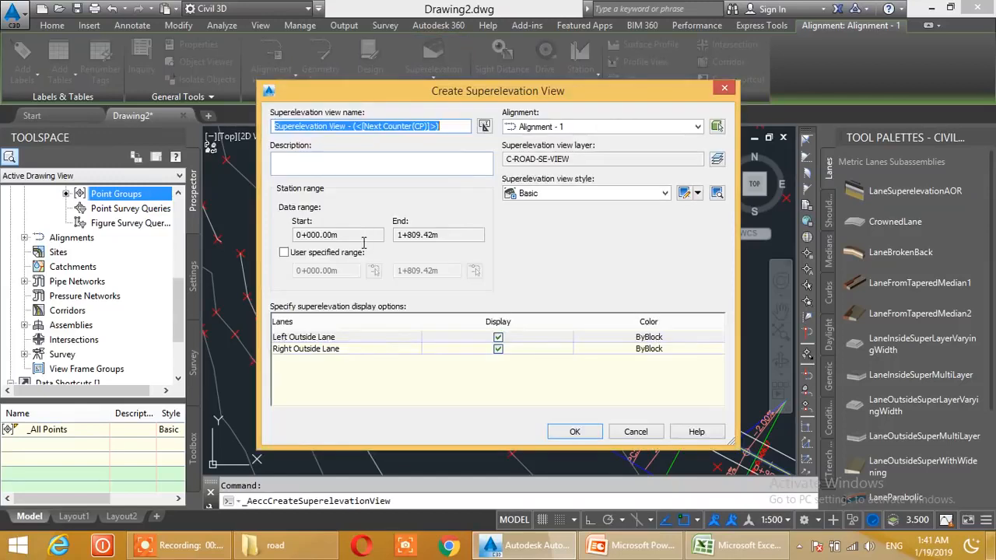
{"action": "left_click", "coordinate": [454, 130]}
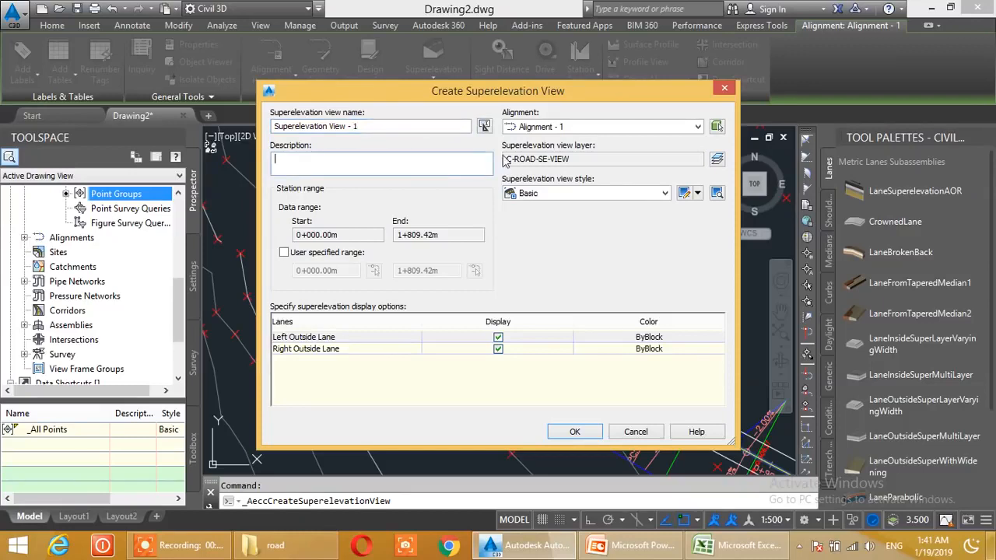
{"action": "left_click", "coordinate": [604, 127]}
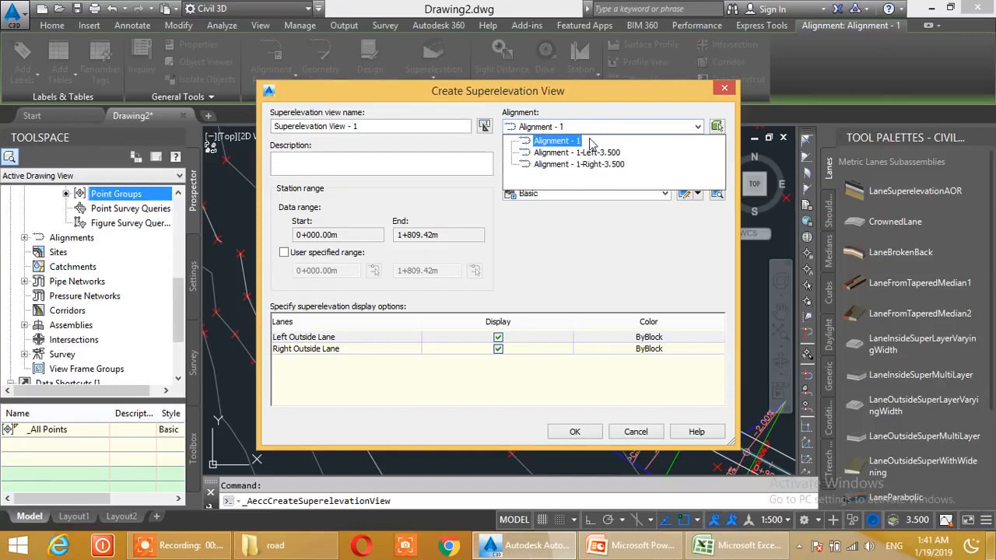
{"action": "left_click", "coordinate": [546, 142]}
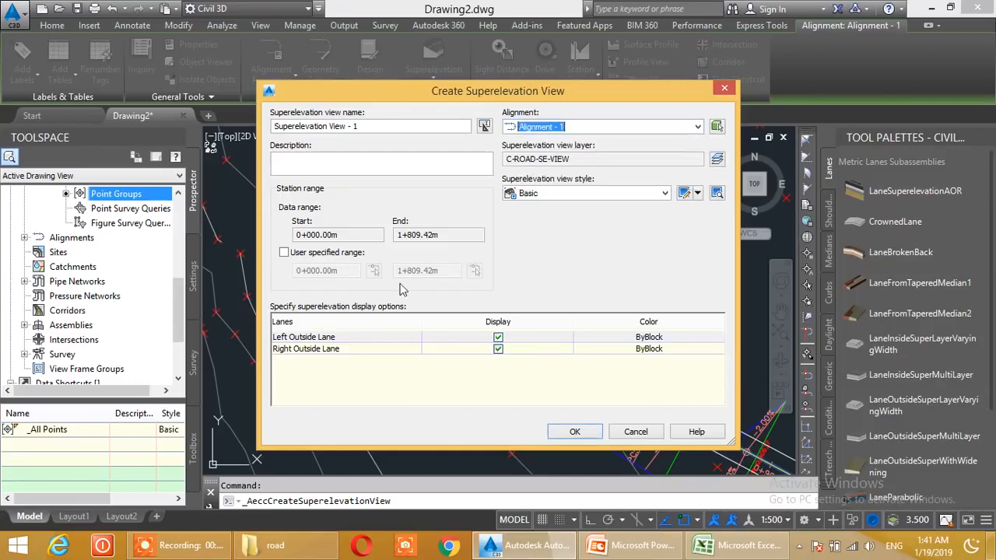
Set the superelevation view's lane colours to red for the Left Outside Lane and yellow for the Right Outside Lane
{"action": "left_click", "coordinate": [648, 340]}
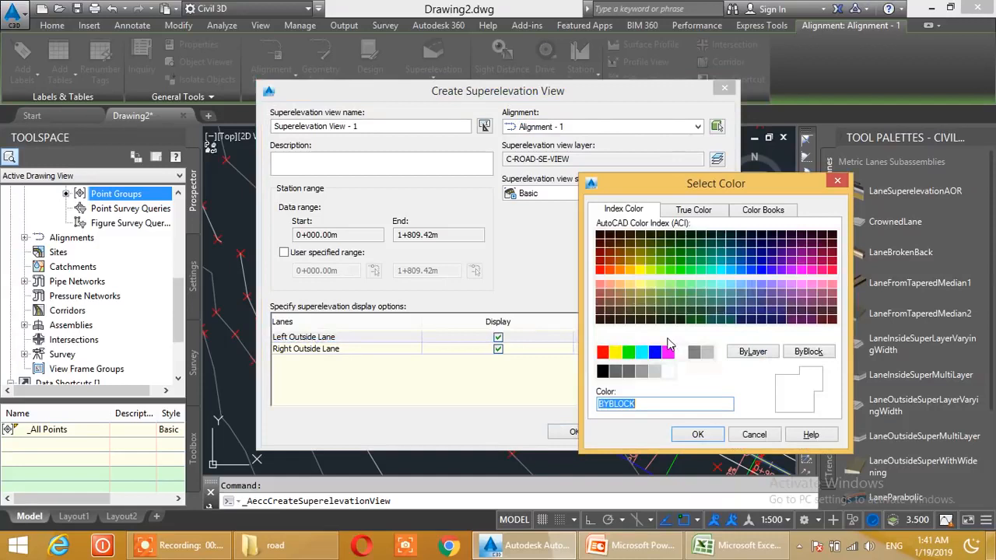
{"action": "left_click", "coordinate": [602, 353]}
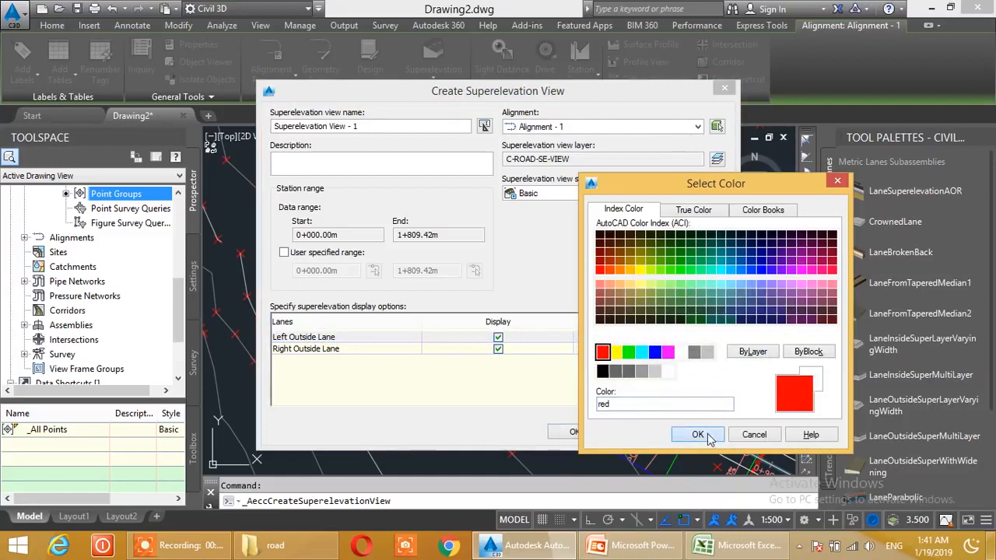
{"action": "left_click", "coordinate": [698, 435]}
{"action": "left_click", "coordinate": [649, 349]}
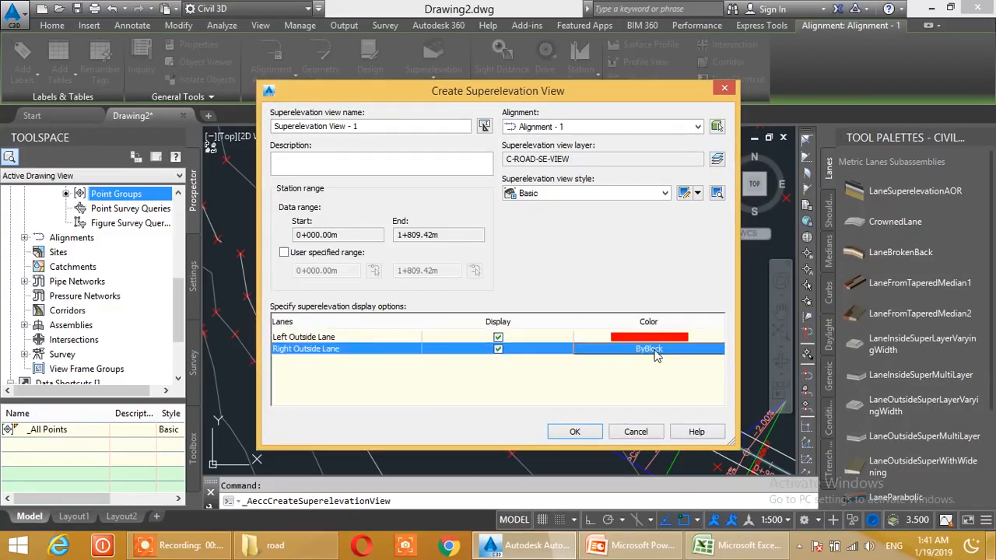
{"action": "left_click", "coordinate": [614, 353]}
{"action": "left_click", "coordinate": [697, 436]}
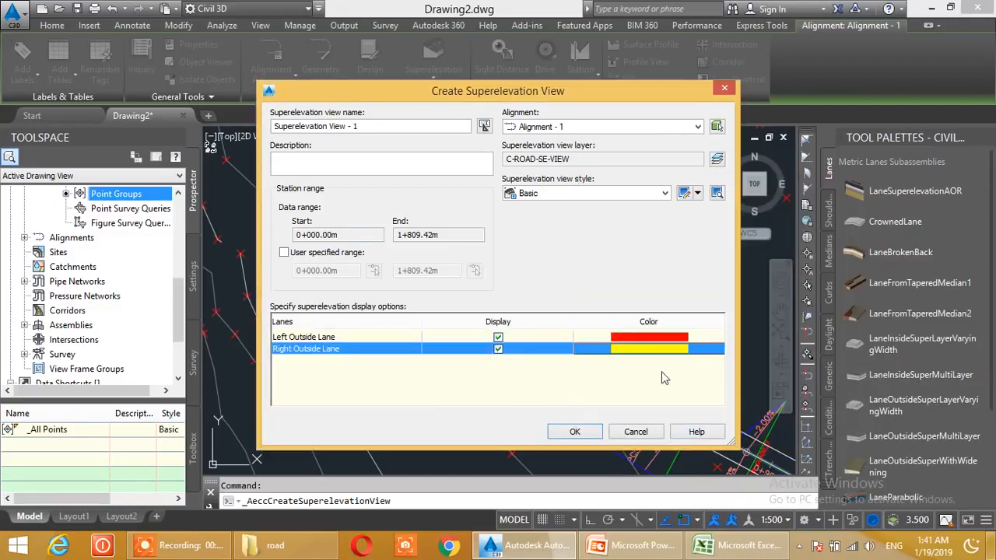
Place the superelevation view below the profile view with its origin vertically aligned with station 0+000
{"action": "left_click", "coordinate": [573, 431]}
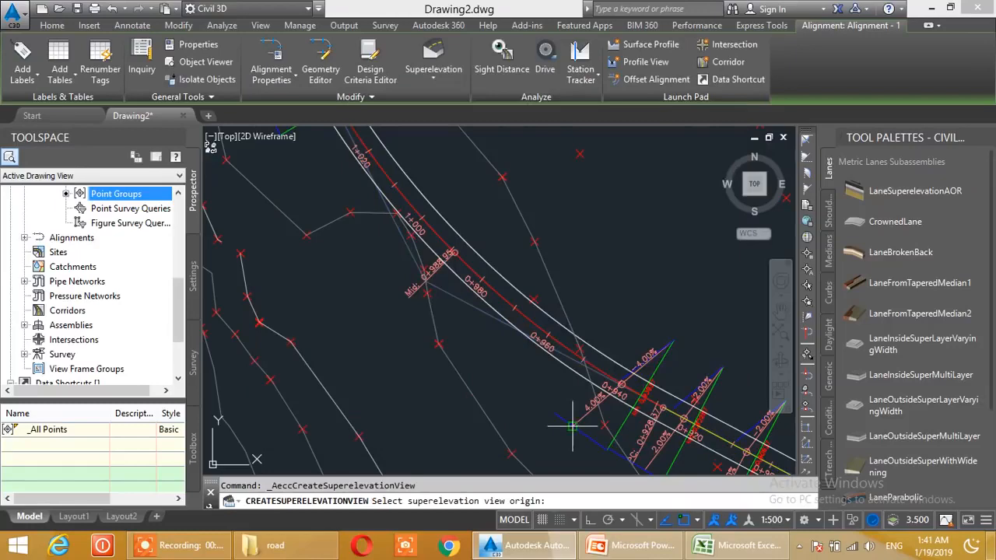
{"action": "scroll", "coordinate": [336, 227], "scroll_direction": "down", "scroll_amount": 10}
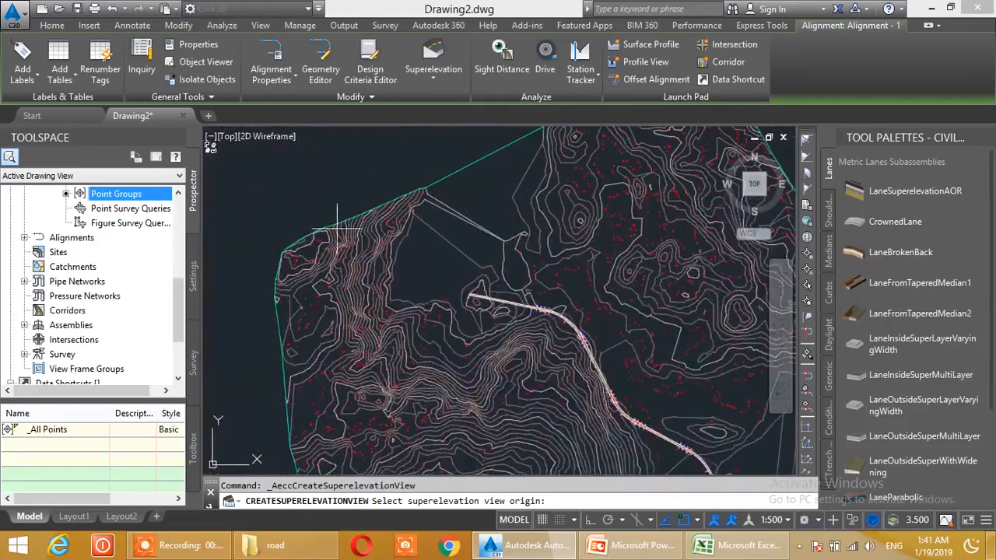
{"action": "scroll", "coordinate": [336, 227], "scroll_direction": "down", "scroll_amount": 4}
{"action": "scroll", "coordinate": [404, 202], "scroll_direction": "up", "scroll_amount": 6}
{"action": "middle_click_drag", "start_coordinate": [403, 201], "coordinate": [463, 380]}
{"action": "scroll", "coordinate": [423, 307], "scroll_direction": "up", "scroll_amount": 4}
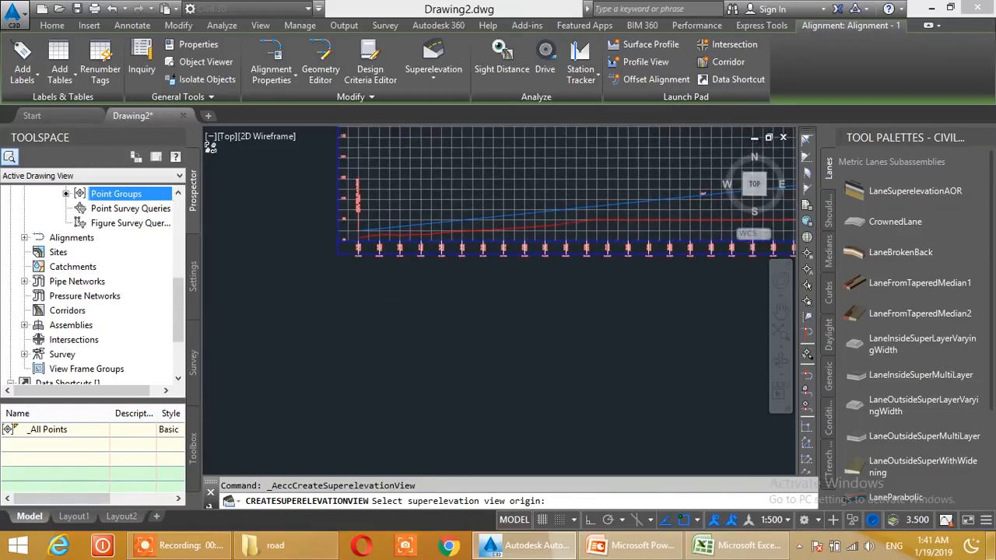
{"action": "scroll", "coordinate": [375, 268], "scroll_direction": "up", "scroll_amount": 4}
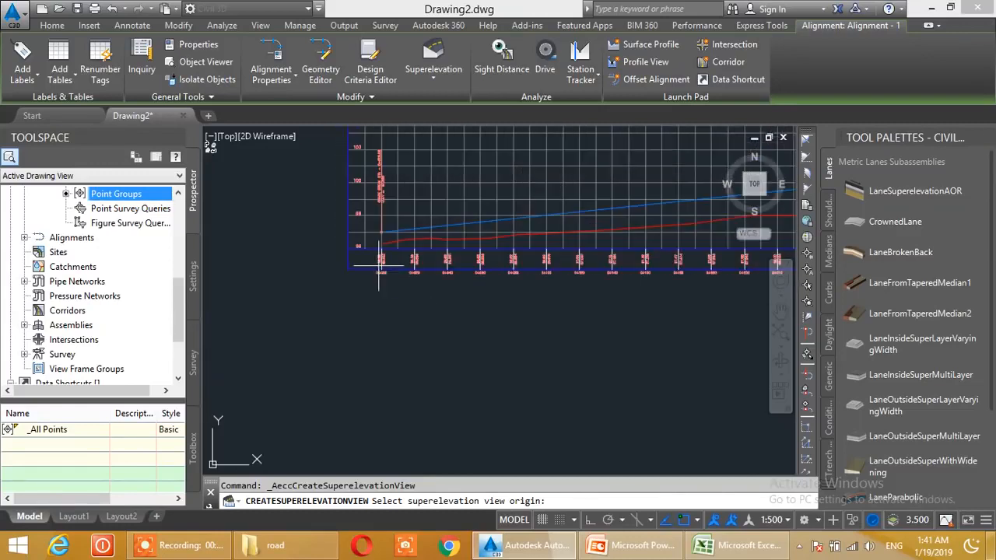
{"action": "scroll", "coordinate": [380, 266], "scroll_direction": "up", "scroll_amount": 5}
{"action": "scroll", "coordinate": [381, 268], "scroll_direction": "down", "scroll_amount": 2}
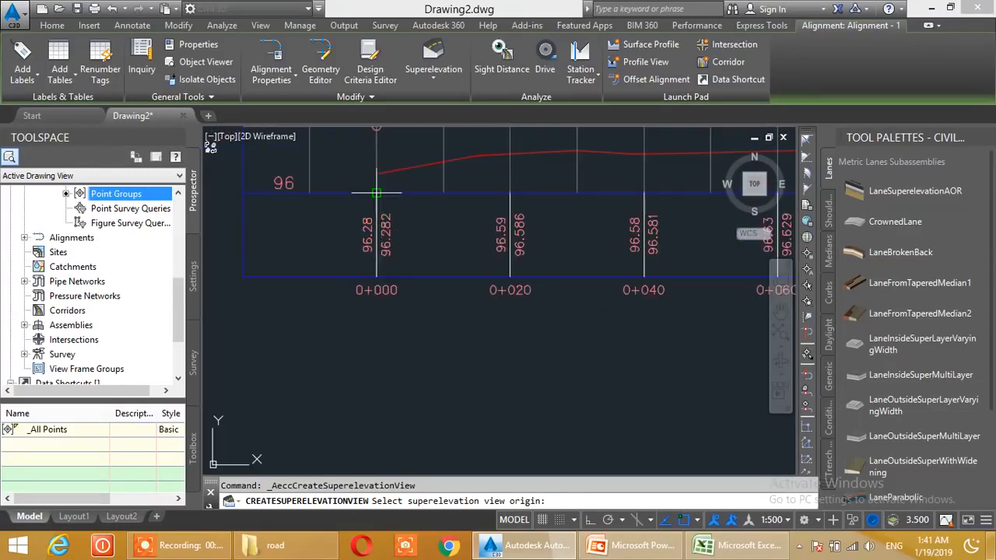
{"action": "scroll", "coordinate": [376, 425], "scroll_direction": "down", "scroll_amount": 3}
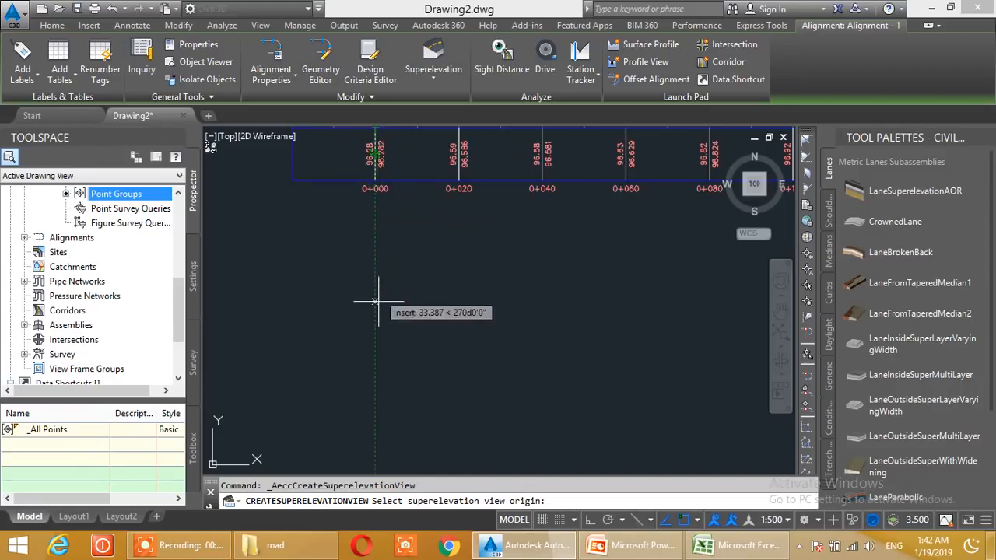
{"action": "left_click", "coordinate": [375, 361]}
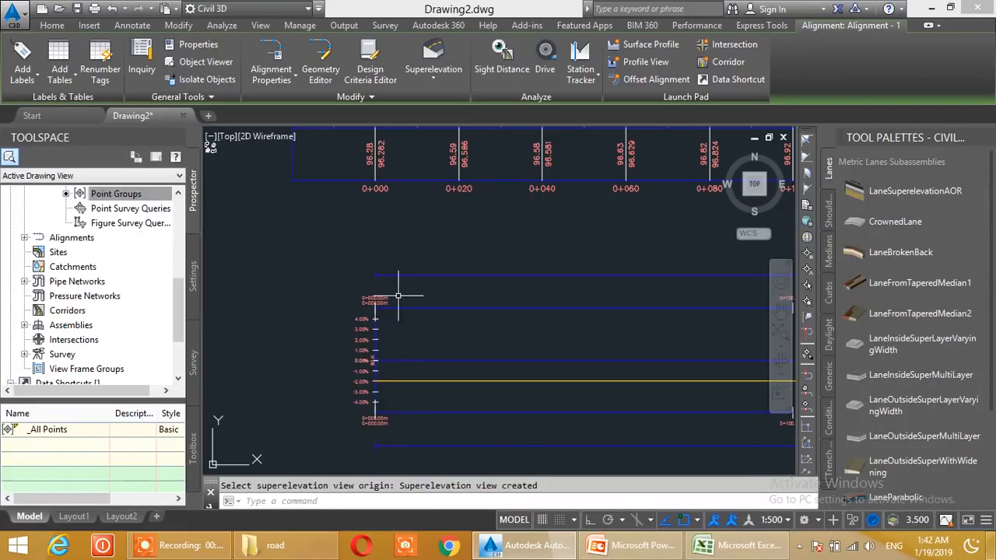
Move the superelevation view up in two moves, closer beneath the profile view, keeping it aligned with station 0+000
{"action": "left_click", "coordinate": [375, 357]}
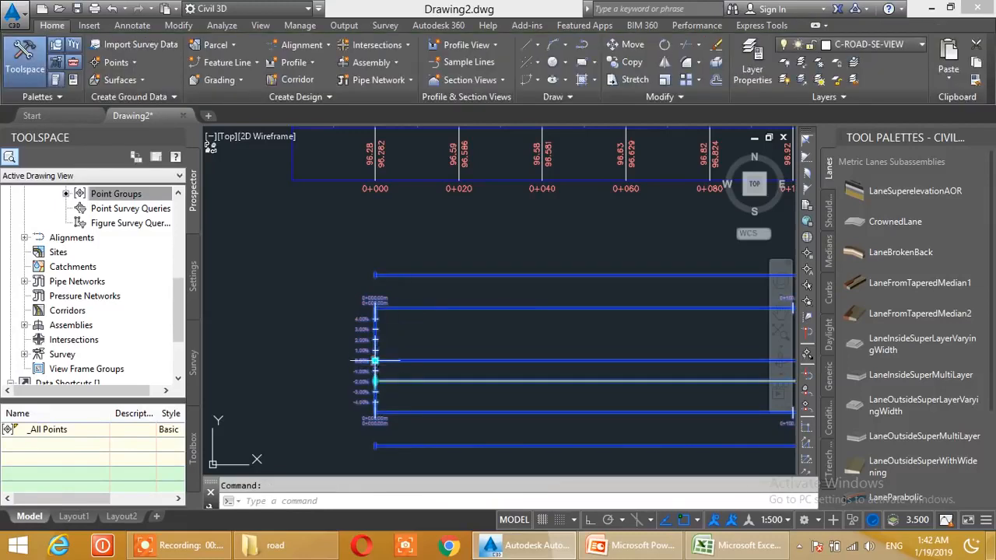
{"action": "left_click", "coordinate": [374, 360]}
{"action": "right_click", "coordinate": [374, 360]}
{"action": "left_click", "coordinate": [416, 170]}
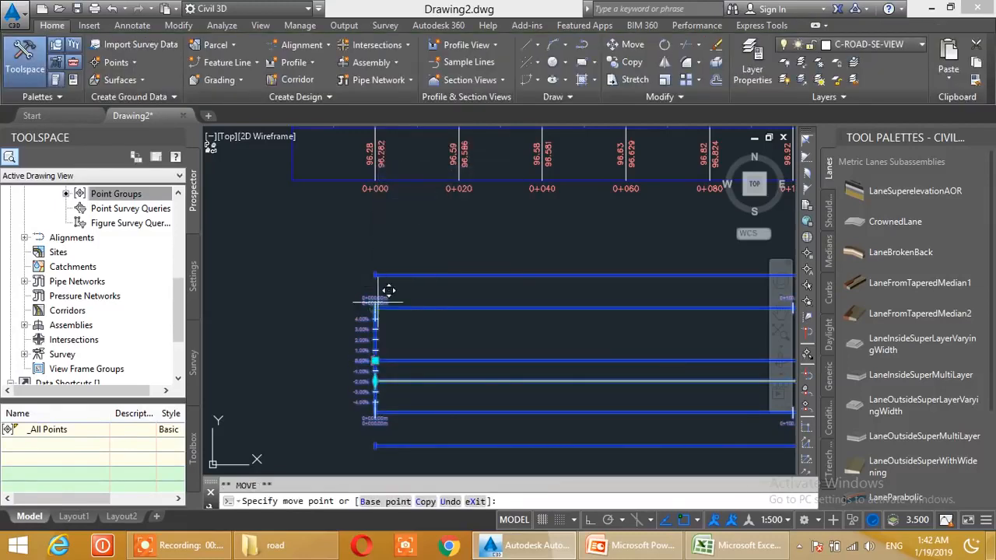
{"action": "left_click", "coordinate": [374, 329]}
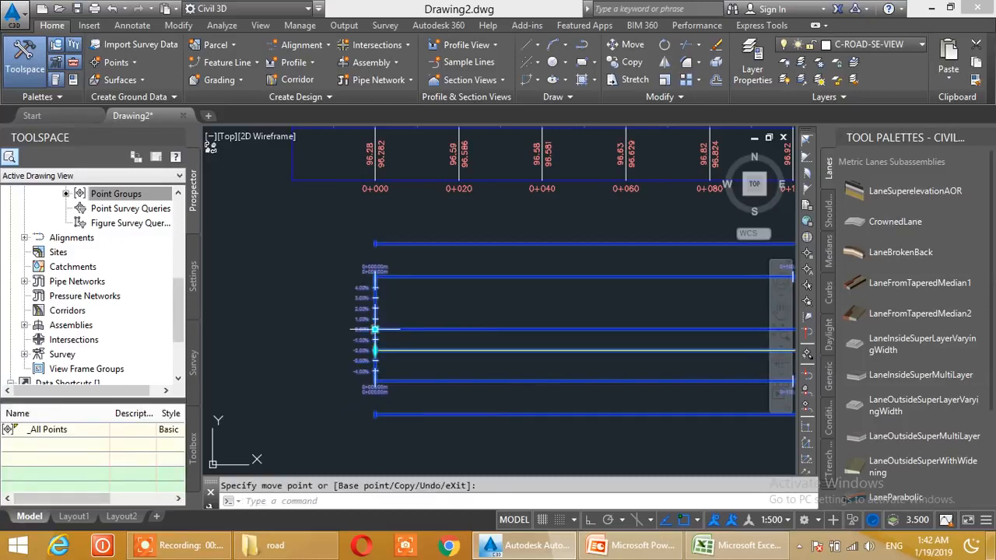
{"action": "right_click", "coordinate": [375, 329]}
{"action": "left_click", "coordinate": [434, 138]}
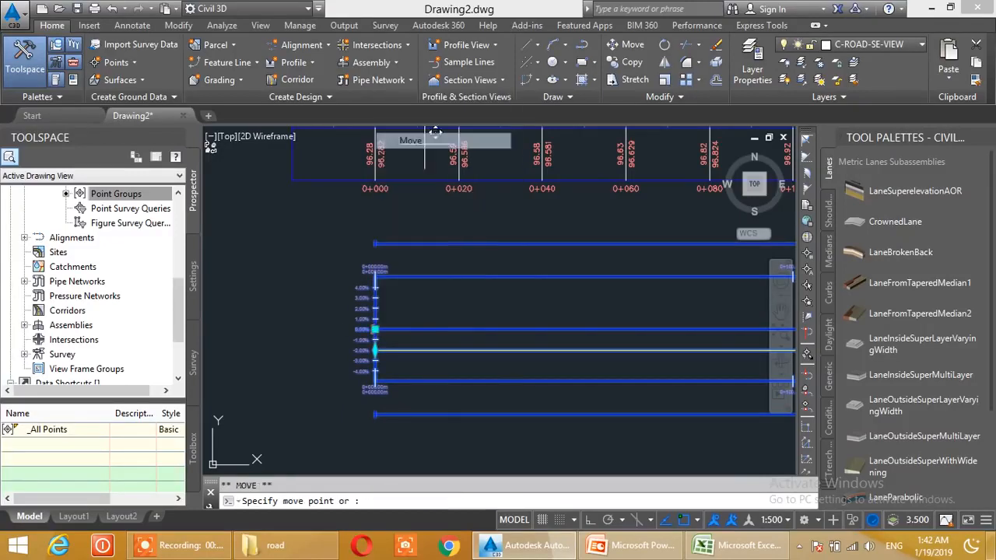
{"action": "left_click", "coordinate": [374, 298]}
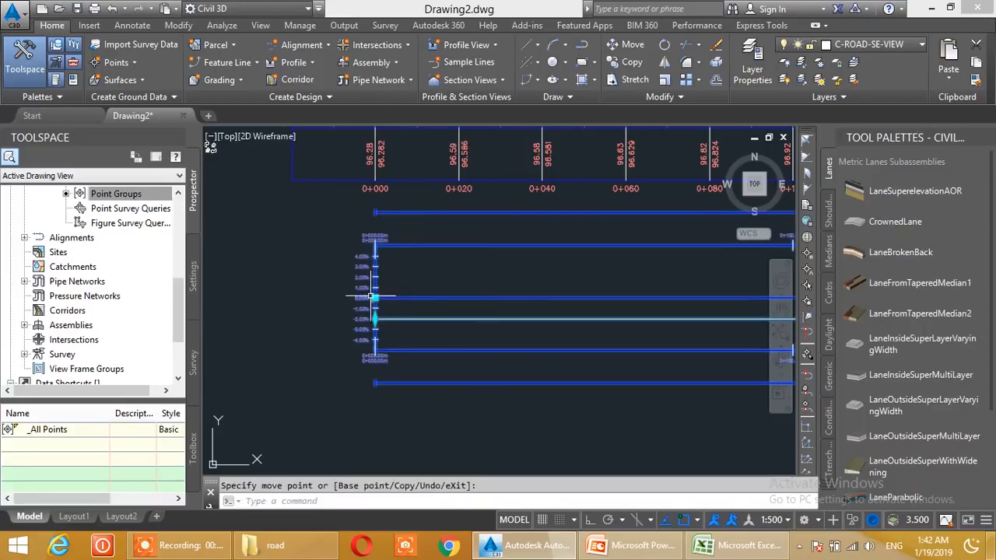
{"action": "key", "text": "Escape"}
Examine the lane slope lines and the runout and runoff regions in the superelevation view between 0+420 and 0+480
{"action": "scroll", "coordinate": [417, 303], "scroll_direction": "up", "scroll_amount": 3}
{"action": "middle_click_drag", "start_coordinate": [579, 291], "coordinate": [323, 355]}
{"action": "scroll", "coordinate": [603, 292], "scroll_direction": "down", "scroll_amount": 8}
{"action": "middle_click_drag", "start_coordinate": [724, 316], "coordinate": [477, 330]}
{"action": "mouse_move", "coordinate": [692, 329]}
{"action": "middle_mouse_down"}
{"action": "mouse_move", "coordinate": [483, 327]}
{"action": "mouse_move", "coordinate": [570, 297]}
{"action": "middle_mouse_up"}
{"action": "scroll", "coordinate": [584, 316], "scroll_direction": "up", "scroll_amount": 6}
{"action": "scroll", "coordinate": [502, 325], "scroll_direction": "up", "scroll_amount": 2}
{"action": "middle_click_drag", "start_coordinate": [420, 324], "coordinate": [515, 293]}
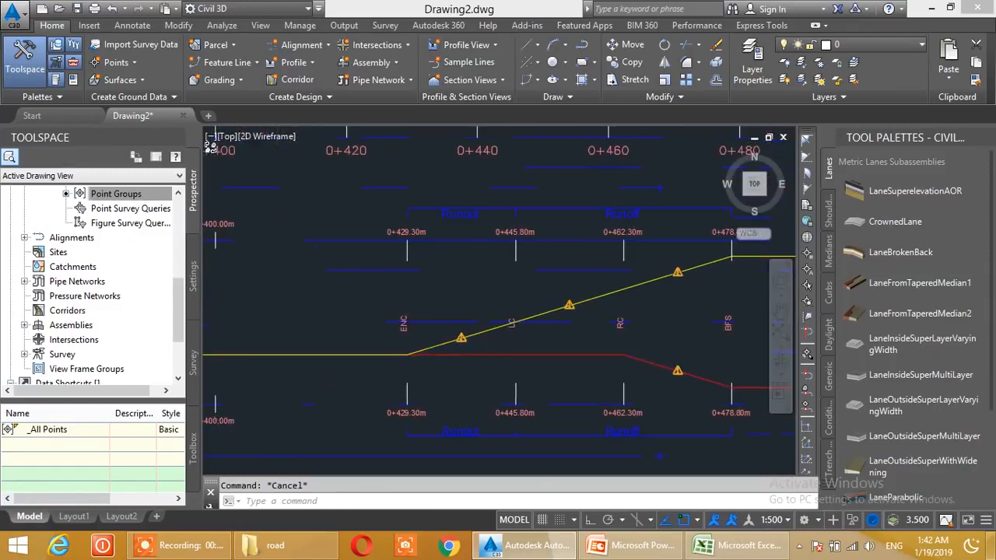
Set the drawing's annotation scale to 1:1000
{"action": "scroll", "coordinate": [511, 289], "scroll_direction": "down", "scroll_amount": 2}
{"action": "left_click", "coordinate": [771, 519]}
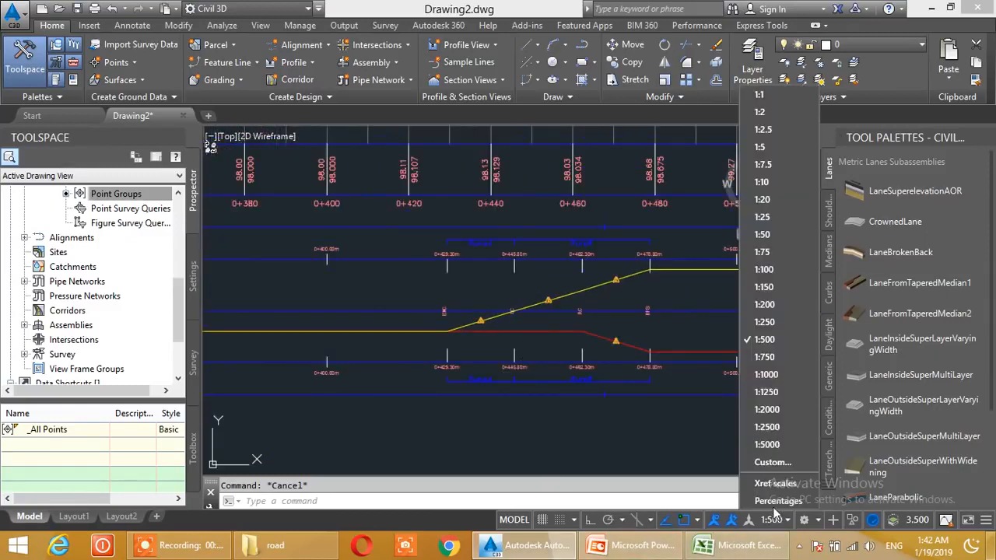
{"action": "left_click", "coordinate": [767, 376]}
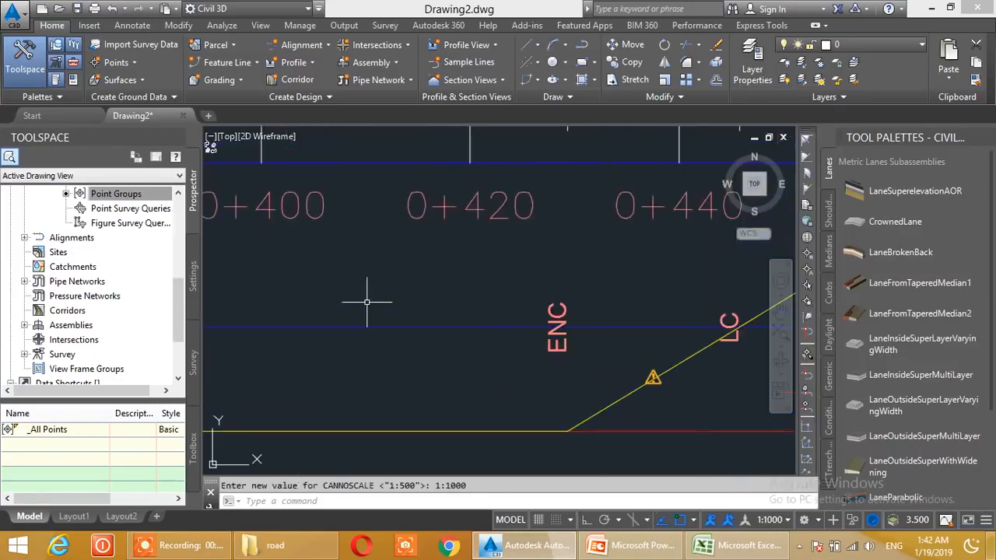
Move the superelevation view further down below the profile view's data bands, keeping its origin aligned with station 0+000
{"action": "mouse_move", "coordinate": [405, 333]}
{"action": "middle_mouse_down"}
{"action": "mouse_move", "coordinate": [401, 298]}
{"action": "mouse_move", "coordinate": [510, 280]}
{"action": "middle_mouse_up"}
{"action": "scroll", "coordinate": [516, 292], "scroll_direction": "down", "scroll_amount": 4}
{"action": "scroll", "coordinate": [474, 278], "scroll_direction": "down", "scroll_amount": 2}
{"action": "middle_click_drag", "start_coordinate": [355, 285], "coordinate": [521, 288]}
{"action": "middle_click_drag", "start_coordinate": [399, 290], "coordinate": [487, 290]}
{"action": "scroll", "coordinate": [419, 290], "scroll_direction": "up", "scroll_amount": 2}
{"action": "left_click", "coordinate": [319, 273]}
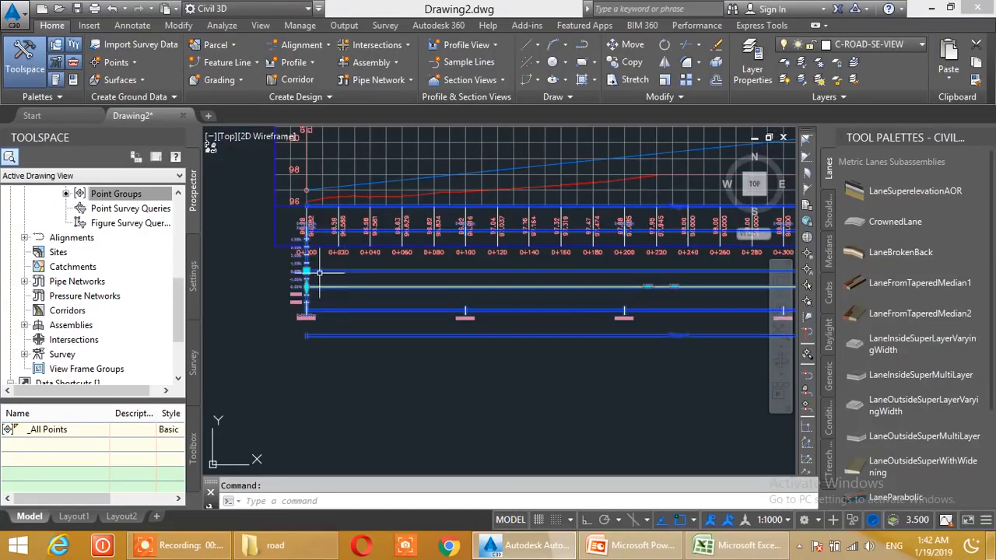
{"action": "left_click", "coordinate": [306, 266]}
{"action": "right_click", "coordinate": [306, 269]}
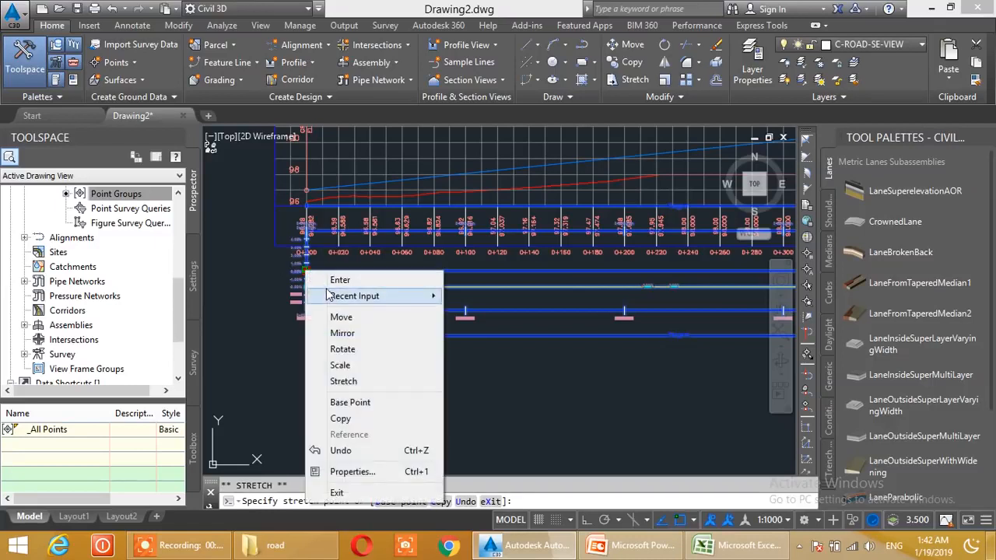
{"action": "left_click", "coordinate": [341, 317]}
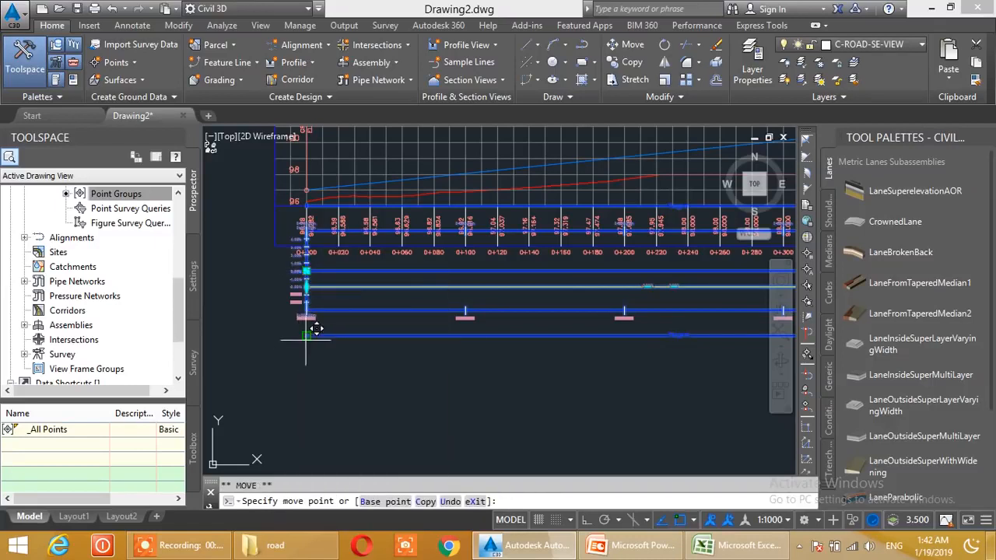
{"action": "left_click", "coordinate": [305, 336]}
{"action": "key", "text": "Escape"}
Examine the runout and runoff regions and their station labels at the first curve's entry, between 0+429.30 and 0+478.80
{"action": "scroll", "coordinate": [496, 339], "scroll_direction": "up", "scroll_amount": 5}
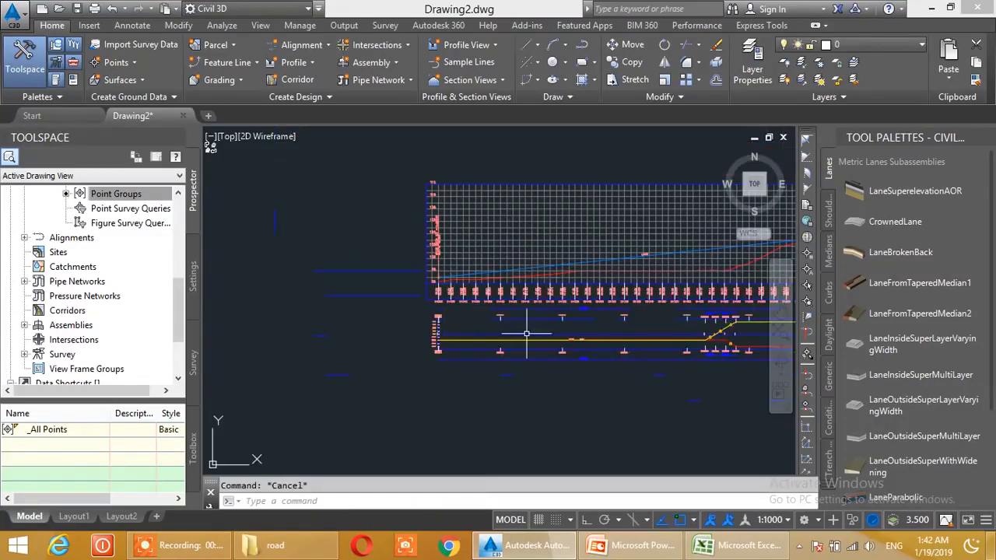
{"action": "middle_click_drag", "start_coordinate": [497, 342], "coordinate": [472, 301]}
{"action": "scroll", "coordinate": [467, 304], "scroll_direction": "up", "scroll_amount": 4}
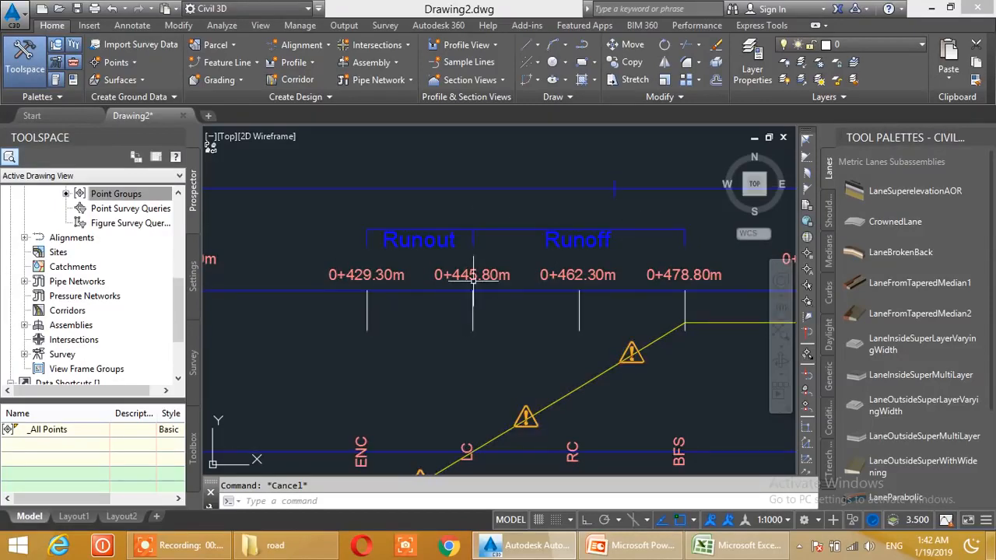
{"action": "middle_click_drag", "start_coordinate": [695, 318], "coordinate": [697, 292]}
{"action": "scroll", "coordinate": [443, 249], "scroll_direction": "down", "scroll_amount": 2}
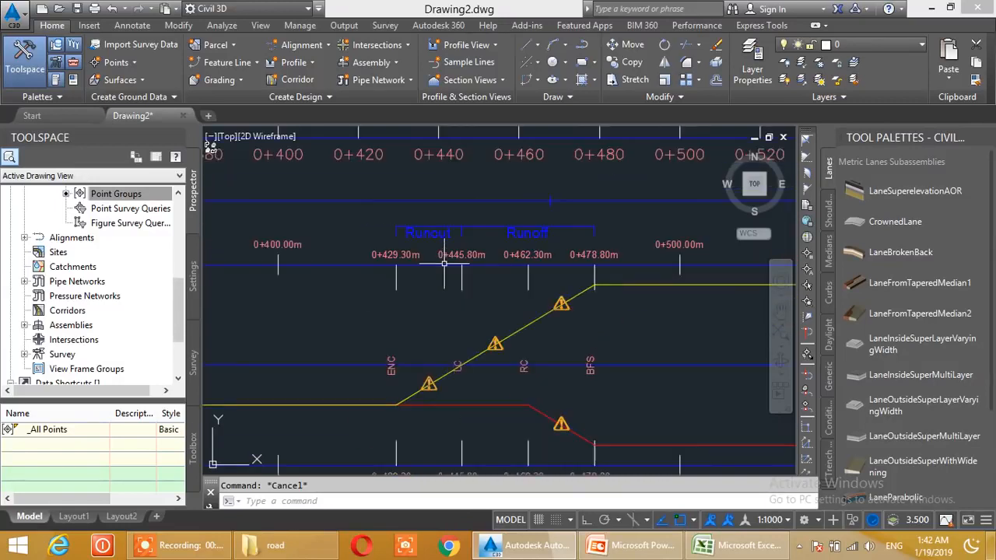
{"action": "scroll", "coordinate": [407, 303], "scroll_direction": "down", "scroll_amount": 2}
{"action": "mouse_move", "coordinate": [423, 353]}
{"action": "middle_mouse_down"}
{"action": "mouse_move", "coordinate": [456, 277]}
{"action": "mouse_move", "coordinate": [453, 336]}
{"action": "middle_mouse_up"}
{"action": "scroll", "coordinate": [400, 309], "scroll_direction": "up", "scroll_amount": 4}
{"action": "scroll", "coordinate": [409, 294], "scroll_direction": "down", "scroll_amount": 4}
{"action": "scroll", "coordinate": [456, 277], "scroll_direction": "up", "scroll_amount": 4}
{"action": "scroll", "coordinate": [450, 330], "scroll_direction": "down", "scroll_amount": 2}
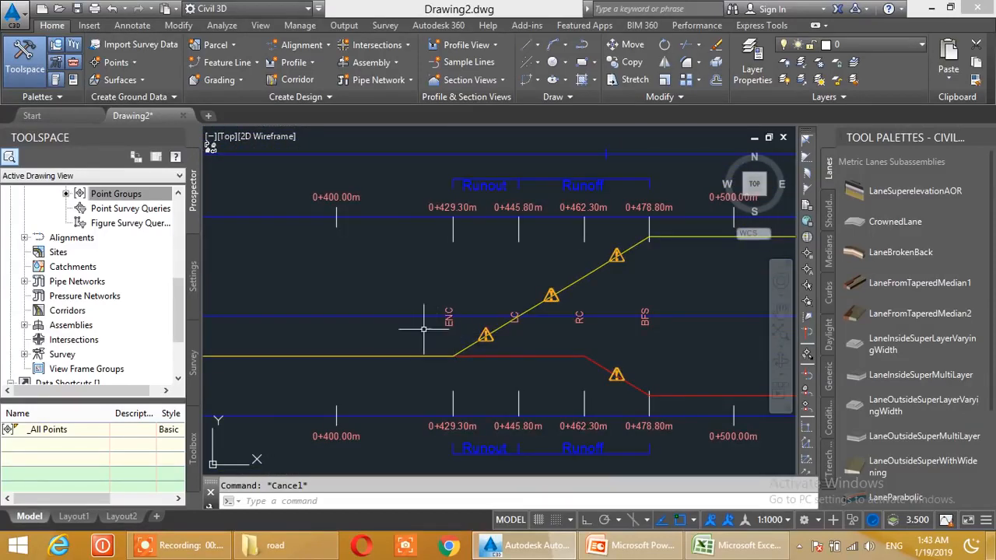
{"action": "scroll", "coordinate": [467, 319], "scroll_direction": "down", "scroll_amount": 6}
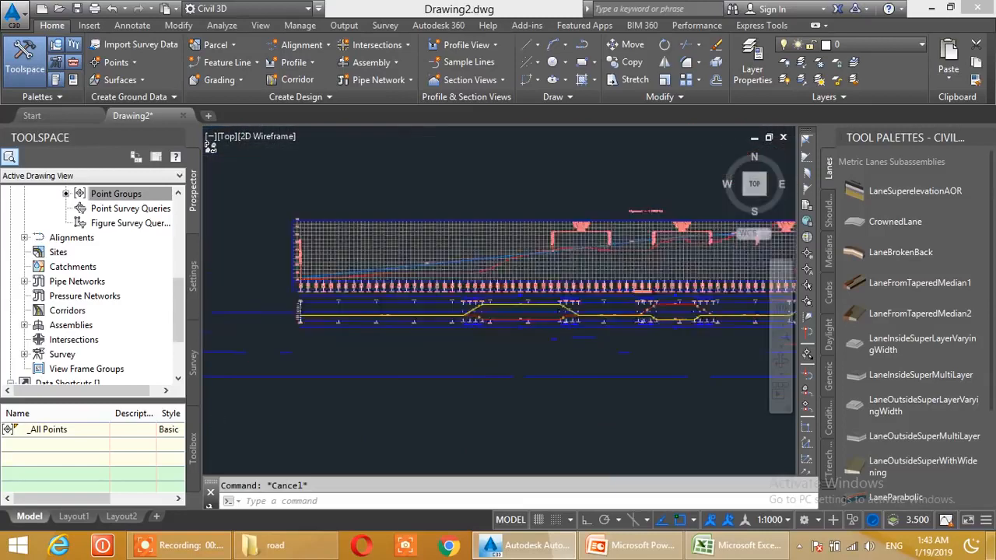
Examine the ENC, LC, RC and BFS critical points along both lane slope lines at the first curve's entry
{"action": "scroll", "coordinate": [472, 331], "scroll_direction": "up", "scroll_amount": 6}
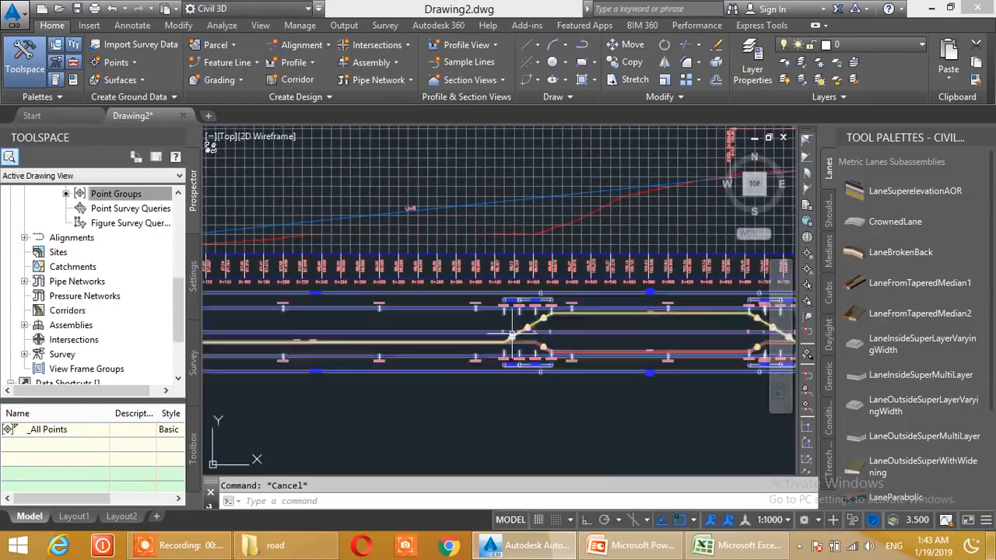
{"action": "mouse_move", "coordinate": [491, 272]}
{"action": "middle_mouse_down"}
{"action": "mouse_move", "coordinate": [492, 335]}
{"action": "mouse_move", "coordinate": [467, 307]}
{"action": "middle_mouse_up"}
{"action": "scroll", "coordinate": [469, 361], "scroll_direction": "up", "scroll_amount": 4}
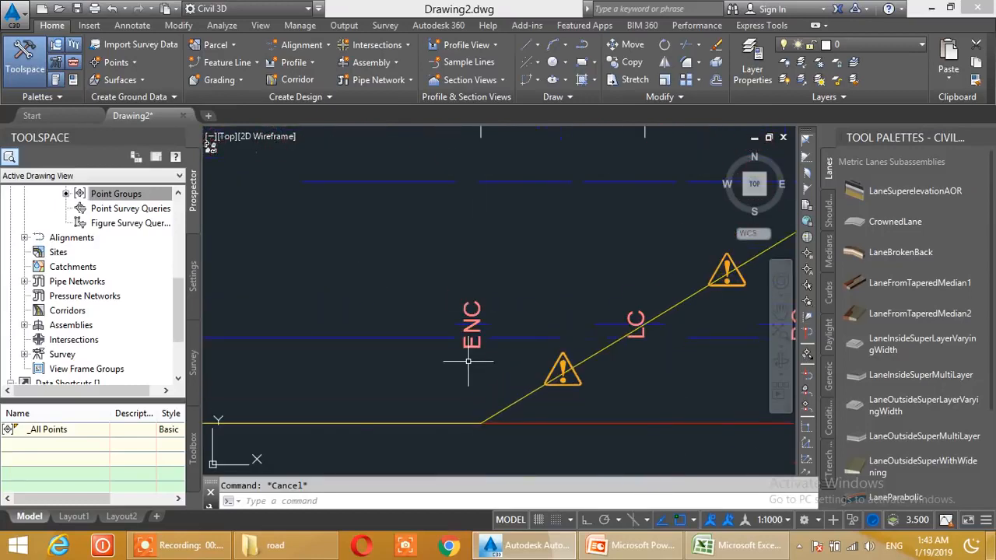
{"action": "scroll", "coordinate": [482, 357], "scroll_direction": "down", "scroll_amount": 4}
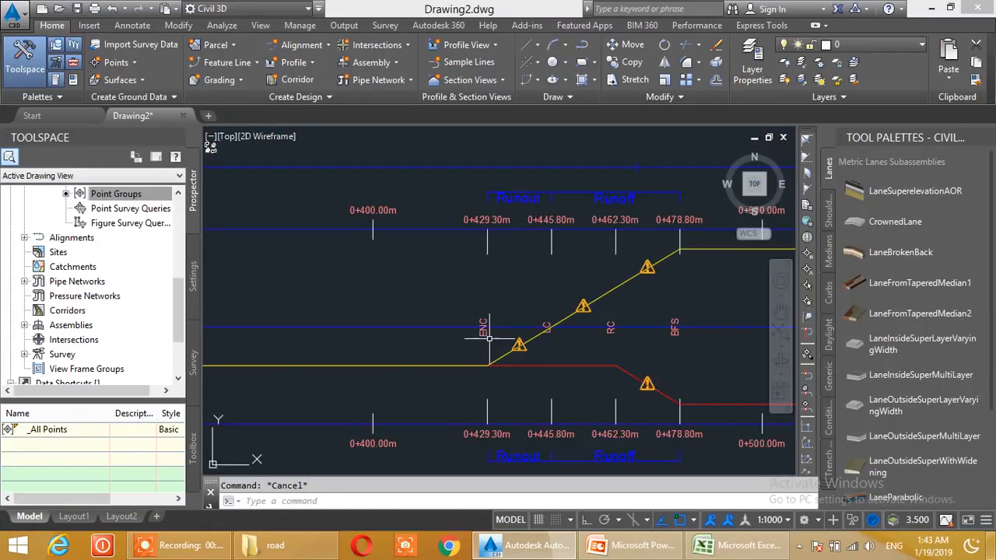
{"action": "scroll", "coordinate": [396, 374], "scroll_direction": "up", "scroll_amount": 1}
{"action": "scroll", "coordinate": [396, 367], "scroll_direction": "down", "scroll_amount": 1}
{"action": "scroll", "coordinate": [396, 372], "scroll_direction": "up", "scroll_amount": 1}
{"action": "scroll", "coordinate": [396, 369], "scroll_direction": "down", "scroll_amount": 1}
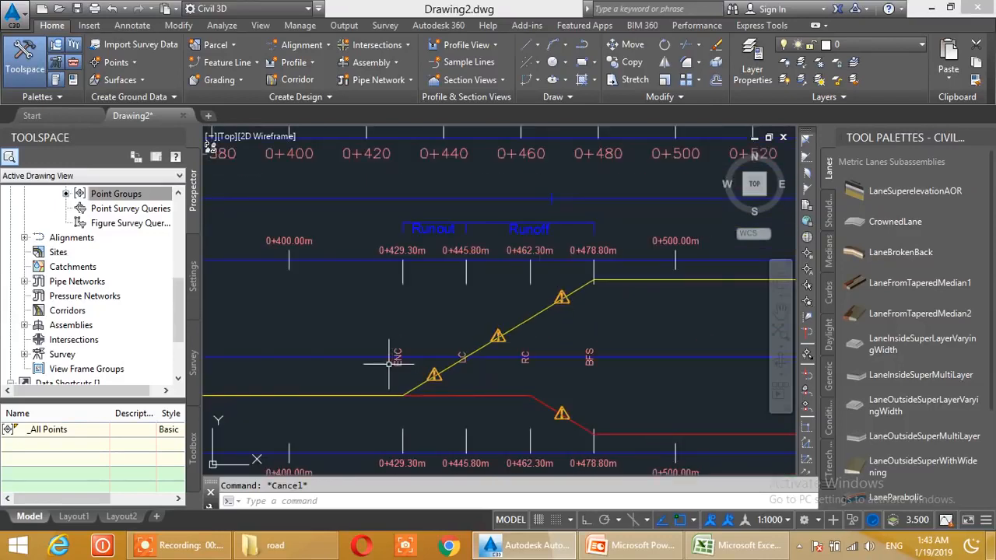
{"action": "scroll", "coordinate": [465, 359], "scroll_direction": "up", "scroll_amount": 4}
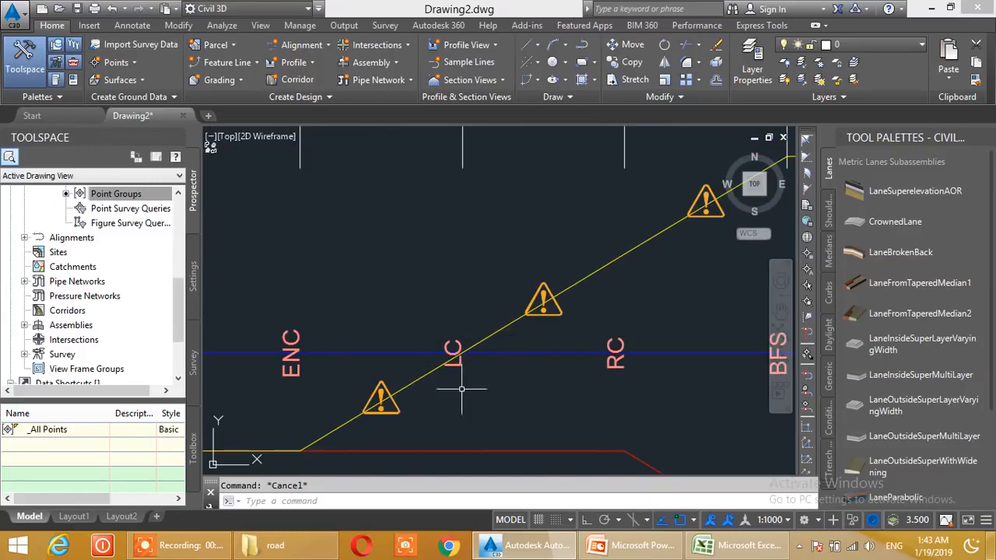
{"action": "scroll", "coordinate": [473, 382], "scroll_direction": "down", "scroll_amount": 2}
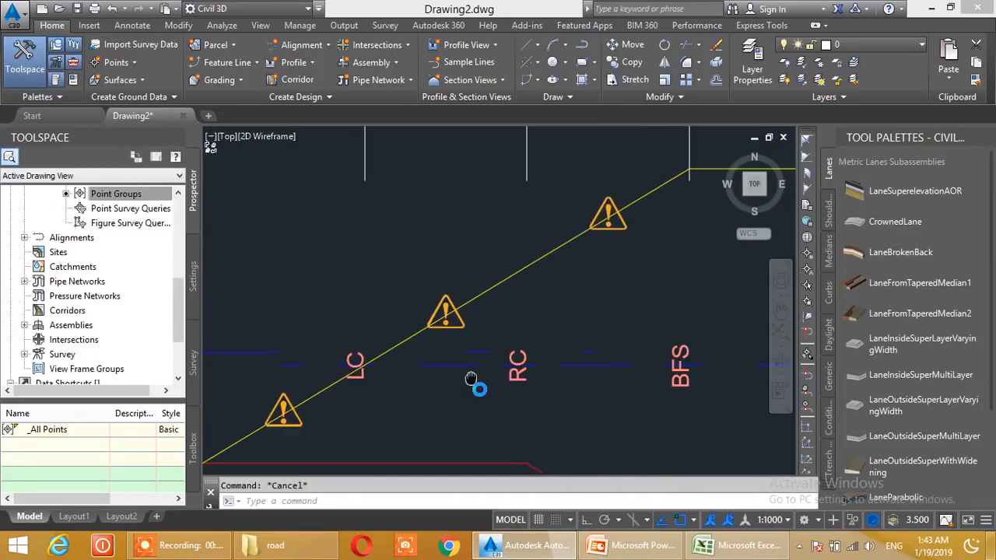
{"action": "middle_click_drag", "start_coordinate": [579, 381], "coordinate": [517, 375]}
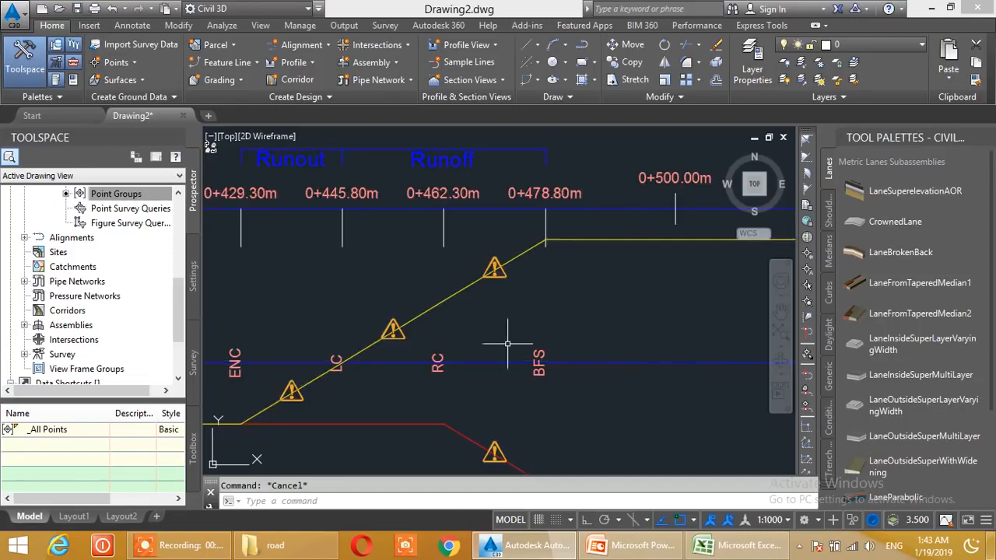
Examine the EFS, RC, LC and BNC critical points and lane slope lines at the first curve's exit, between 0+684.18 and 0+733.68
{"action": "middle_click_drag", "start_coordinate": [562, 332], "coordinate": [435, 360]}
{"action": "middle_click_drag", "start_coordinate": [716, 370], "coordinate": [522, 333]}
{"action": "scroll", "coordinate": [528, 335], "scroll_direction": "down", "scroll_amount": 3}
{"action": "middle_click_drag", "start_coordinate": [595, 340], "coordinate": [488, 336]}
{"action": "middle_click_drag", "start_coordinate": [755, 347], "coordinate": [568, 345]}
{"action": "scroll", "coordinate": [524, 341], "scroll_direction": "up", "scroll_amount": 2}
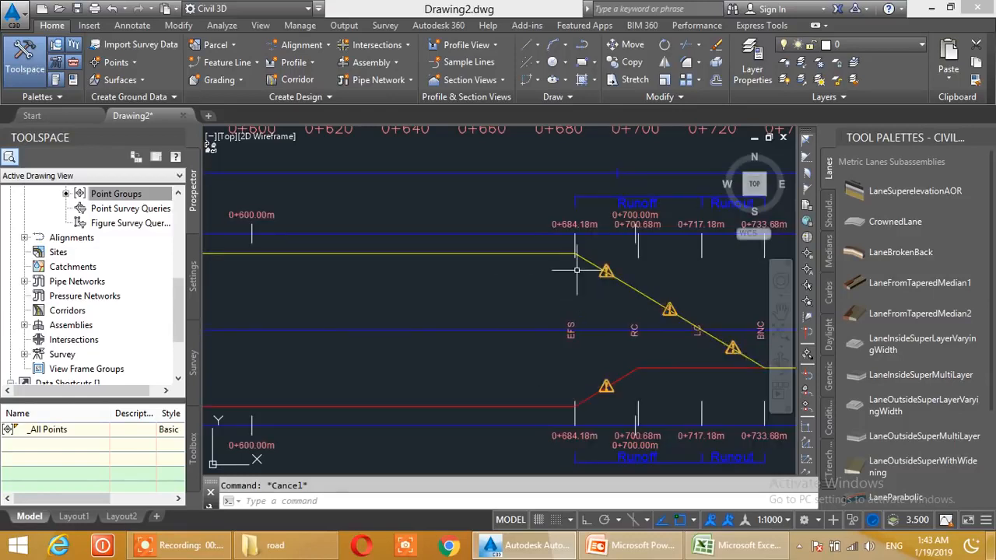
{"action": "middle_click_drag", "start_coordinate": [660, 316], "coordinate": [636, 284]}
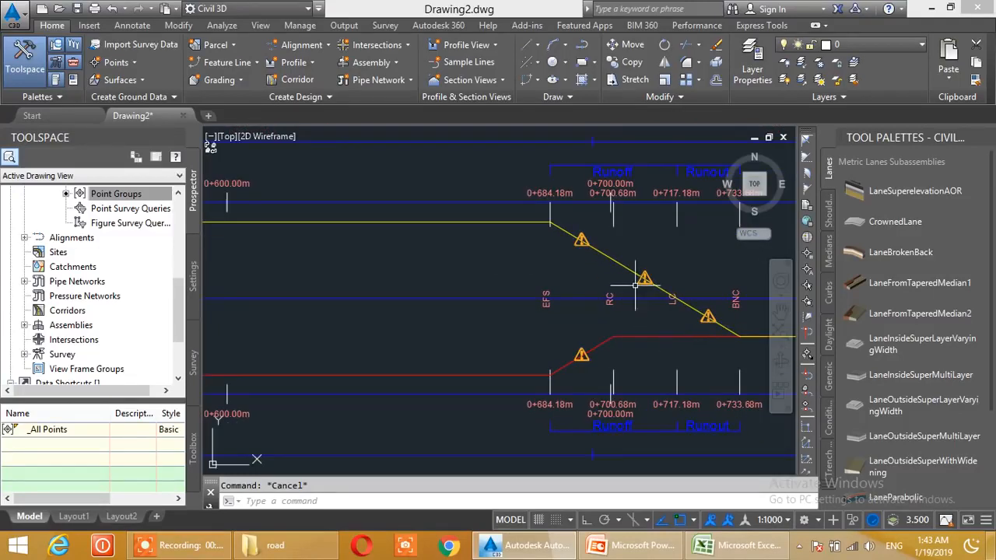
{"action": "middle_click_drag", "start_coordinate": [672, 314], "coordinate": [617, 321]}
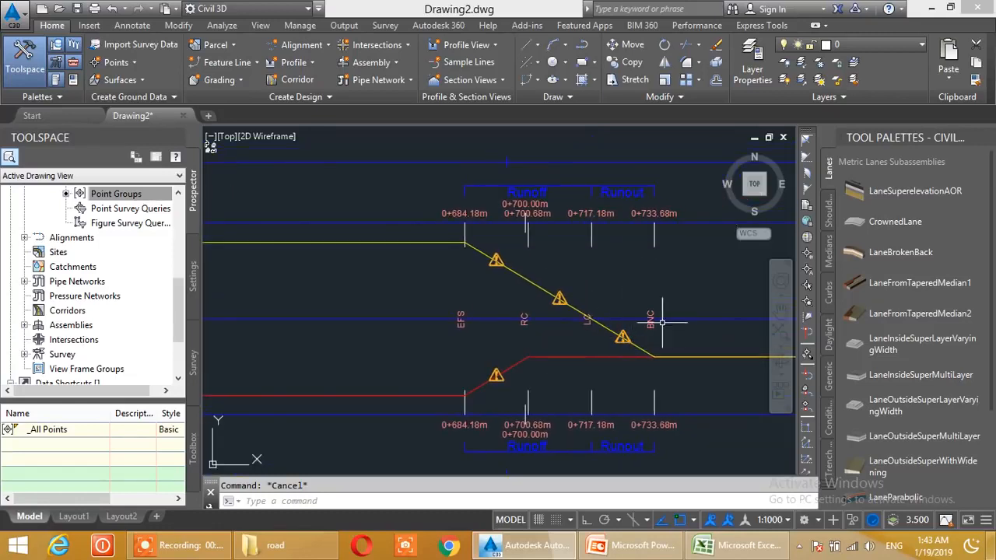
{"action": "scroll", "coordinate": [649, 323], "scroll_direction": "up", "scroll_amount": 2}
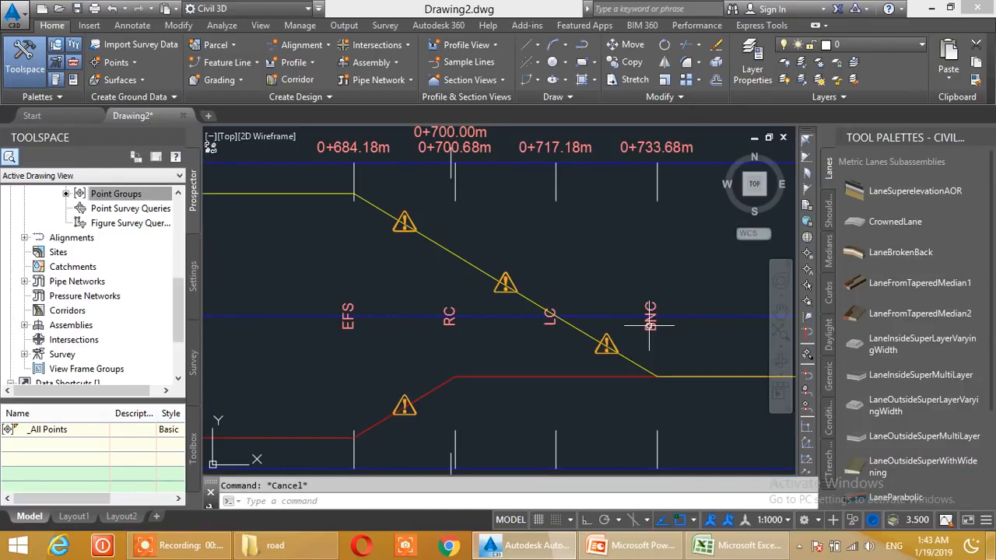
{"action": "scroll", "coordinate": [649, 315], "scroll_direction": "down", "scroll_amount": 2}
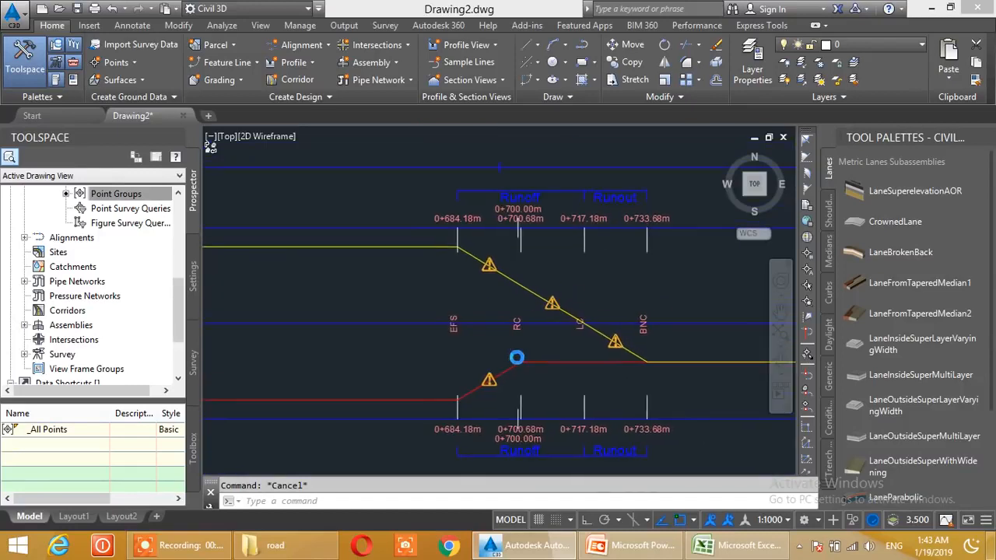
{"action": "scroll", "coordinate": [649, 311], "scroll_direction": "up", "scroll_amount": 2}
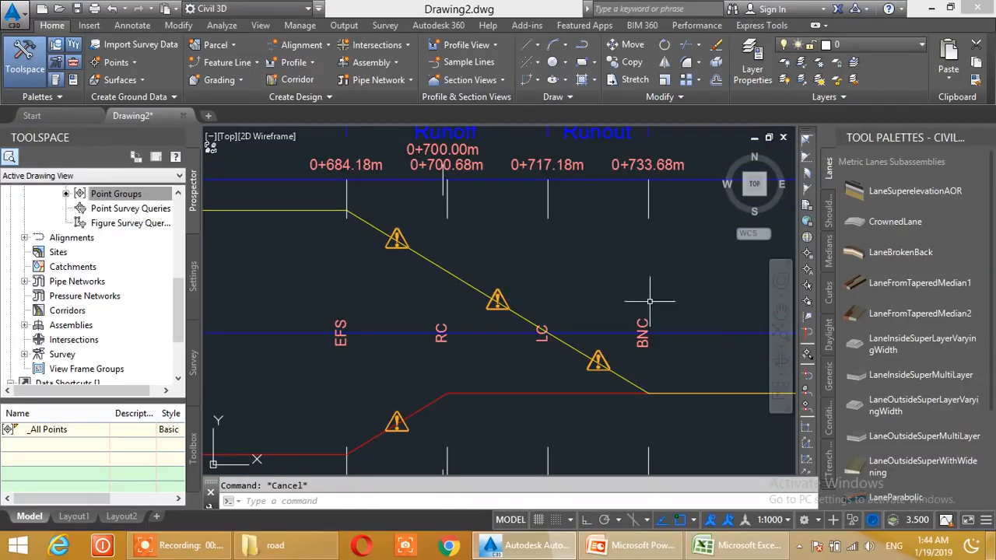
{"action": "middle_click_drag", "start_coordinate": [592, 368], "coordinate": [675, 344]}
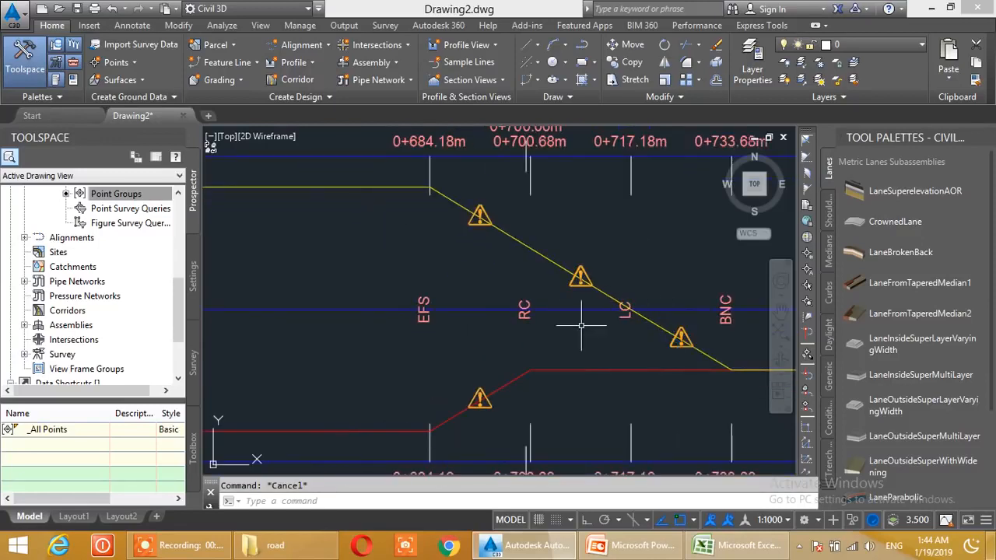
{"action": "middle_click_drag", "start_coordinate": [581, 325], "coordinate": [639, 316]}
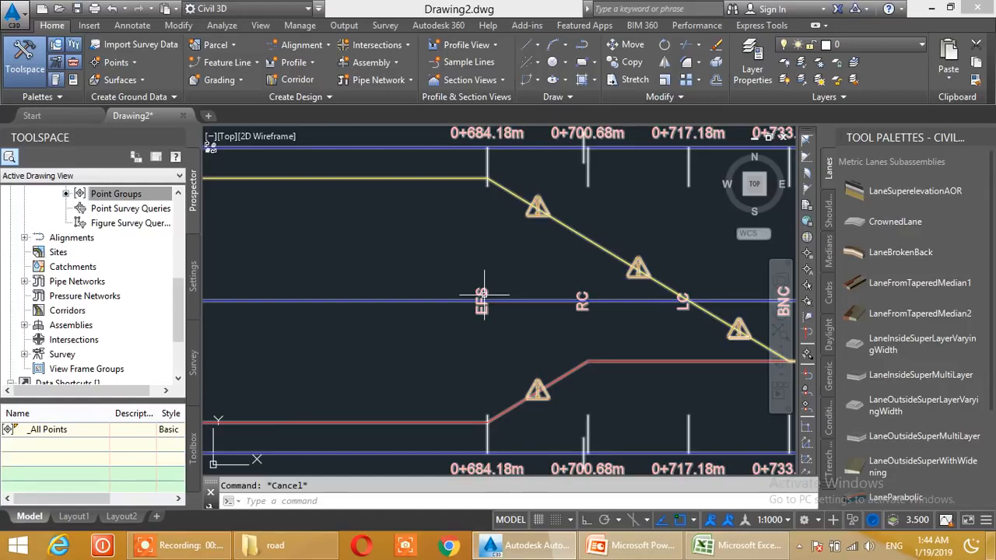
Compare the entry transition stations in the superelevation view with the cross-slope labels on the alignment in plan, from 0+429.30 onward
{"action": "scroll", "coordinate": [482, 296], "scroll_direction": "down", "scroll_amount": 5}
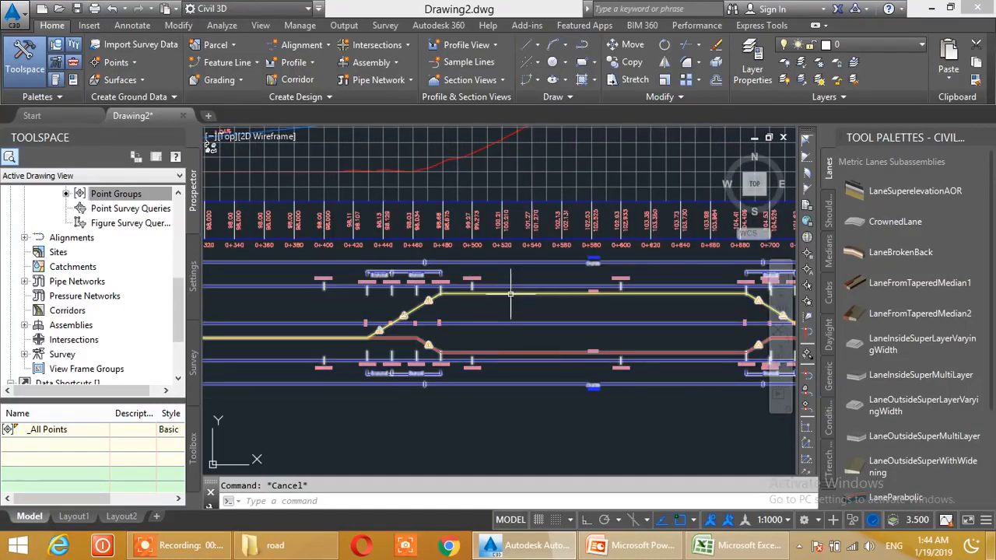
{"action": "scroll", "coordinate": [365, 373], "scroll_direction": "up", "scroll_amount": 4}
{"action": "middle_click_drag", "start_coordinate": [298, 378], "coordinate": [471, 355]}
{"action": "scroll", "coordinate": [509, 335], "scroll_direction": "up", "scroll_amount": 2}
{"action": "middle_click_drag", "start_coordinate": [623, 338], "coordinate": [496, 308]}
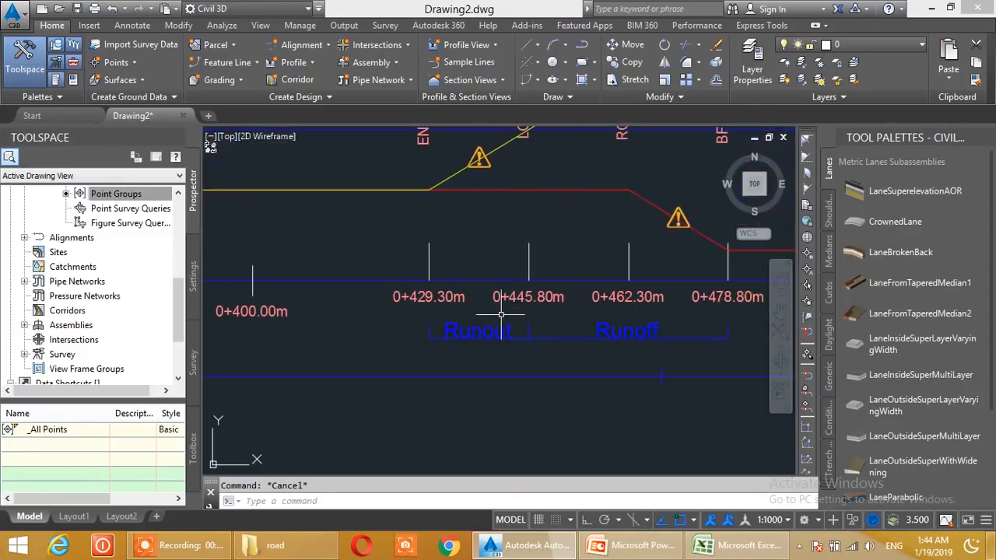
{"action": "scroll", "coordinate": [500, 314], "scroll_direction": "down", "scroll_amount": 2}
{"action": "middle_click_drag", "start_coordinate": [540, 347], "coordinate": [490, 297]}
{"action": "scroll", "coordinate": [495, 349], "scroll_direction": "down", "scroll_amount": 10}
{"action": "middle_click_drag", "start_coordinate": [530, 382], "coordinate": [412, 129]}
{"action": "middle_click_drag", "start_coordinate": [610, 342], "coordinate": [531, 210]}
{"action": "middle_click_drag", "start_coordinate": [579, 437], "coordinate": [588, 317]}
{"action": "scroll", "coordinate": [591, 318], "scroll_direction": "up", "scroll_amount": 4}
{"action": "scroll", "coordinate": [675, 342], "scroll_direction": "up", "scroll_amount": 2}
{"action": "middle_click_drag", "start_coordinate": [677, 380], "coordinate": [616, 203]}
{"action": "scroll", "coordinate": [615, 202], "scroll_direction": "up", "scroll_amount": 2}
{"action": "scroll", "coordinate": [615, 315], "scroll_direction": "up", "scroll_amount": 6}
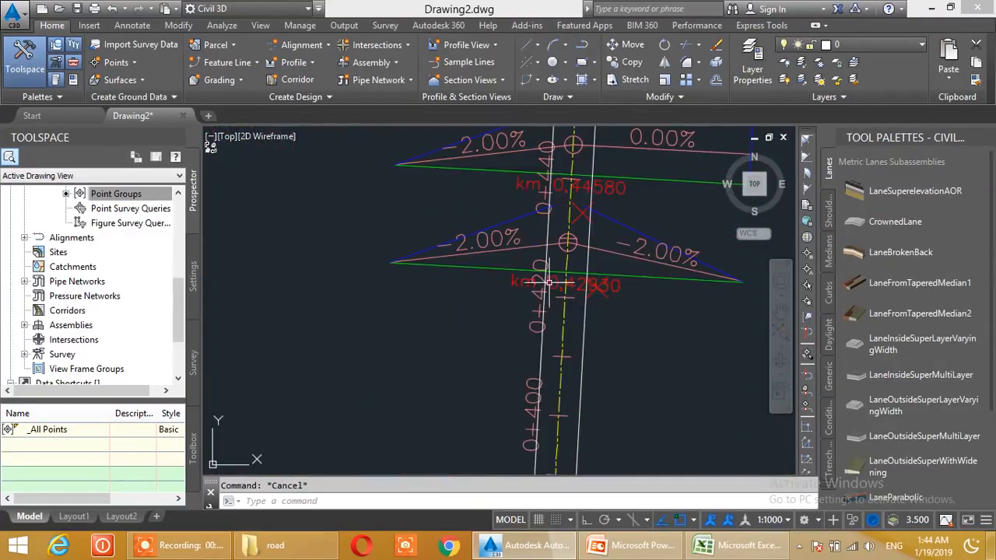
{"action": "middle_click_drag", "start_coordinate": [562, 284], "coordinate": [588, 379]}
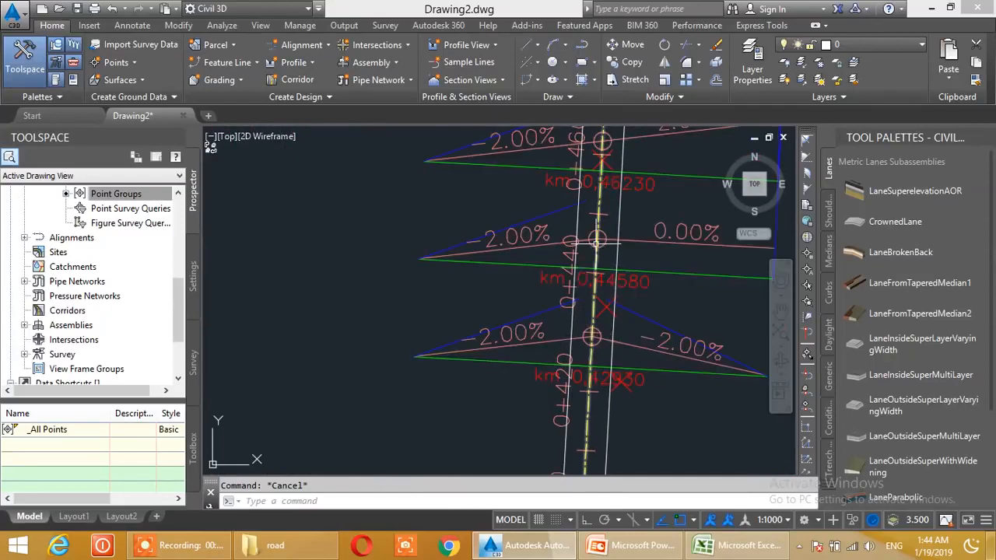
Recheck the superelevation view's entry transition against the plan cross-slope diagrams, through to the full superelevation section near 0+480
{"action": "scroll", "coordinate": [596, 241], "scroll_direction": "down", "scroll_amount": 6}
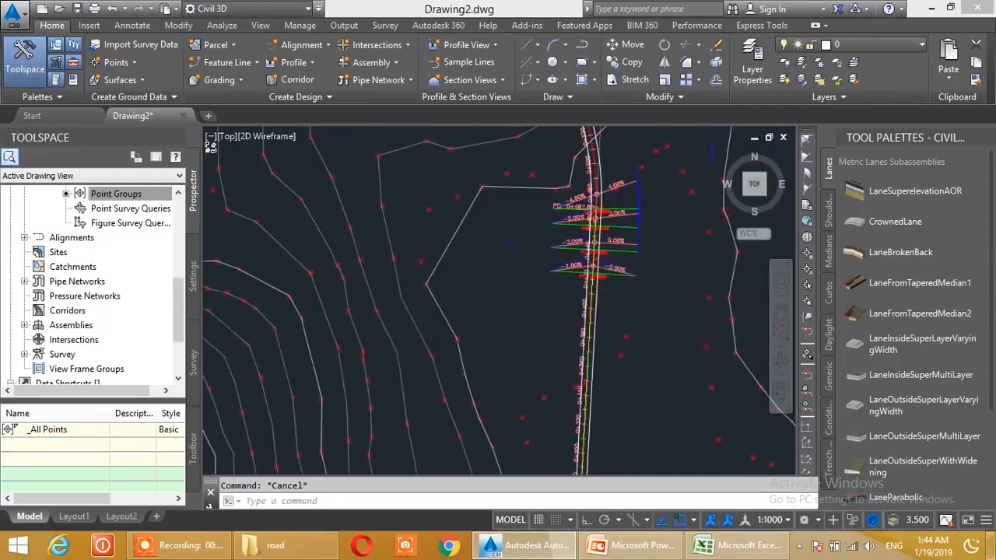
{"action": "scroll", "coordinate": [366, 262], "scroll_direction": "down", "scroll_amount": 5}
{"action": "middle_click_drag", "start_coordinate": [366, 262], "coordinate": [565, 465]}
{"action": "middle_click_drag", "start_coordinate": [351, 229], "coordinate": [470, 413]}
{"action": "scroll", "coordinate": [671, 309], "scroll_direction": "up", "scroll_amount": 7}
{"action": "middle_click_drag", "start_coordinate": [669, 288], "coordinate": [547, 347]}
{"action": "scroll", "coordinate": [630, 249], "scroll_direction": "up", "scroll_amount": 3}
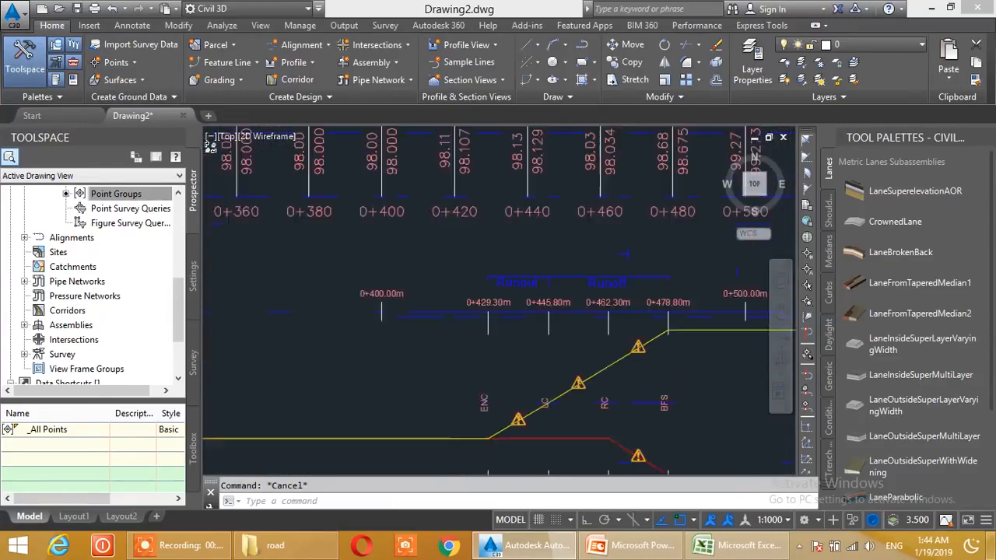
{"action": "scroll", "coordinate": [571, 292], "scroll_direction": "down", "scroll_amount": 5}
{"action": "mouse_move", "coordinate": [634, 440]}
{"action": "middle_mouse_down"}
{"action": "mouse_move", "coordinate": [561, 330]}
{"action": "mouse_move", "coordinate": [549, 179]}
{"action": "middle_mouse_up"}
{"action": "scroll", "coordinate": [562, 330], "scroll_direction": "down", "scroll_amount": 6}
{"action": "scroll", "coordinate": [560, 276], "scroll_direction": "up", "scroll_amount": 10}
{"action": "middle_click_drag", "start_coordinate": [584, 340], "coordinate": [538, 175]}
{"action": "scroll", "coordinate": [597, 300], "scroll_direction": "up", "scroll_amount": 4}
{"action": "middle_click_drag", "start_coordinate": [602, 294], "coordinate": [610, 307]}
{"action": "scroll", "coordinate": [610, 307], "scroll_direction": "down", "scroll_amount": 6}
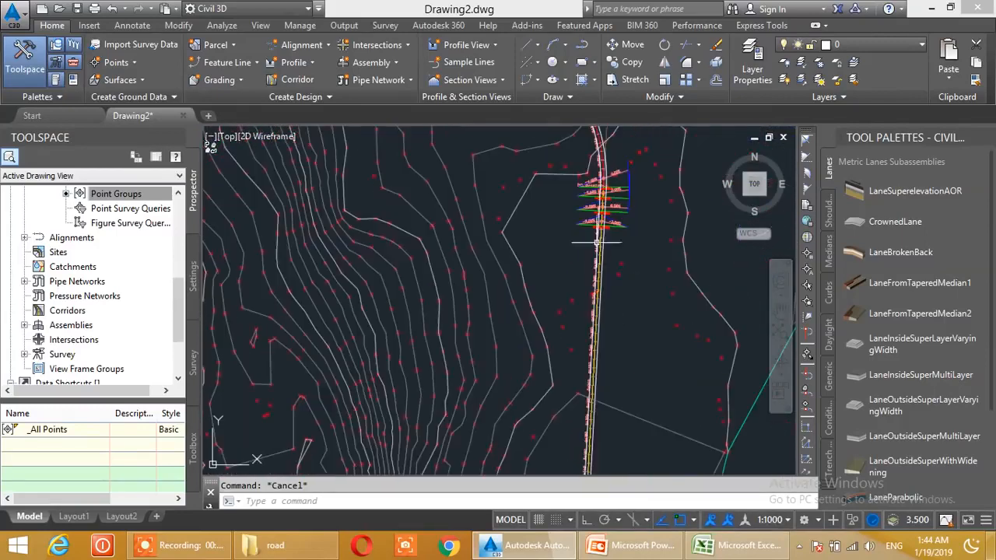
{"action": "scroll", "coordinate": [598, 311], "scroll_direction": "up", "scroll_amount": 6}
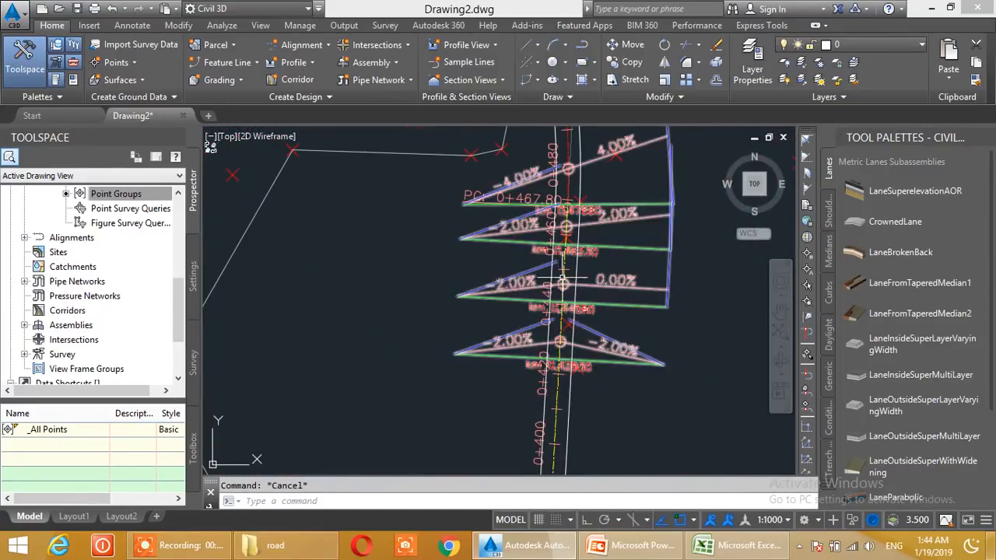
{"action": "middle_click_drag", "start_coordinate": [569, 170], "coordinate": [572, 250]}
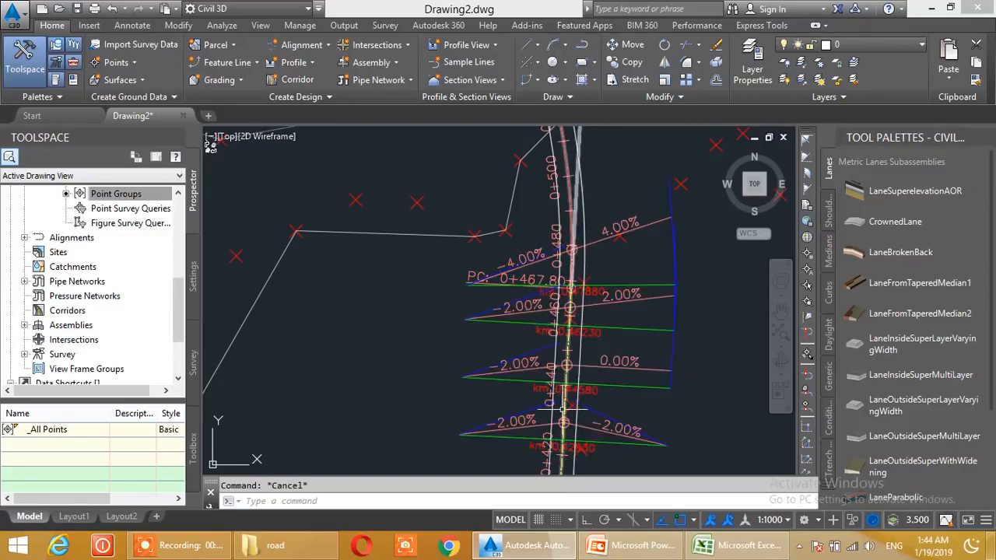
Follow the alignment in plan through the first curve and examine the cross-slope diagrams at its exit, between 0+680 and 0+740
{"action": "middle_click_drag", "start_coordinate": [542, 138], "coordinate": [551, 377]}
{"action": "middle_click_drag", "start_coordinate": [371, 136], "coordinate": [467, 367]}
{"action": "mouse_move", "coordinate": [265, 184]}
{"action": "middle_mouse_down"}
{"action": "mouse_move", "coordinate": [475, 334]}
{"action": "mouse_move", "coordinate": [547, 417]}
{"action": "middle_mouse_up"}
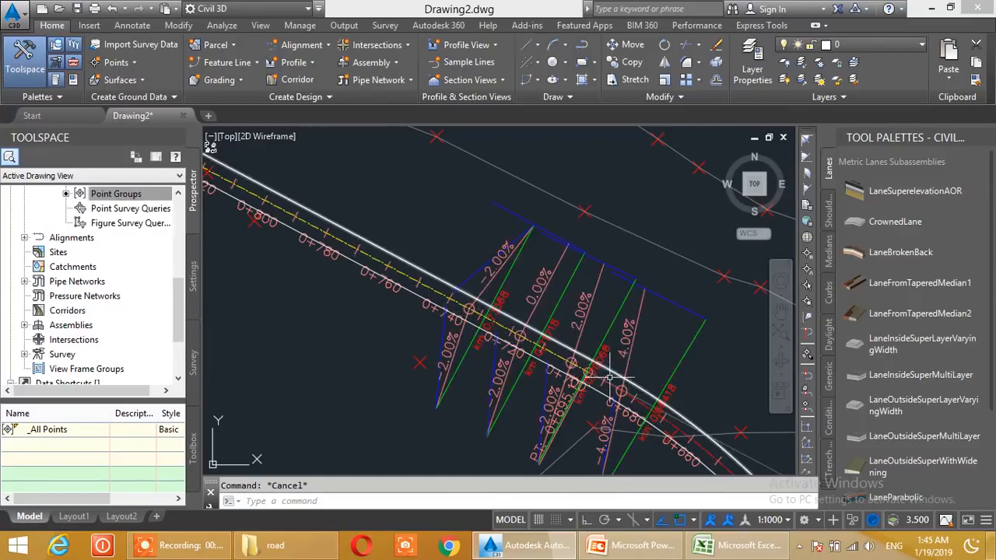
{"action": "scroll", "coordinate": [558, 373], "scroll_direction": "down", "scroll_amount": 5}
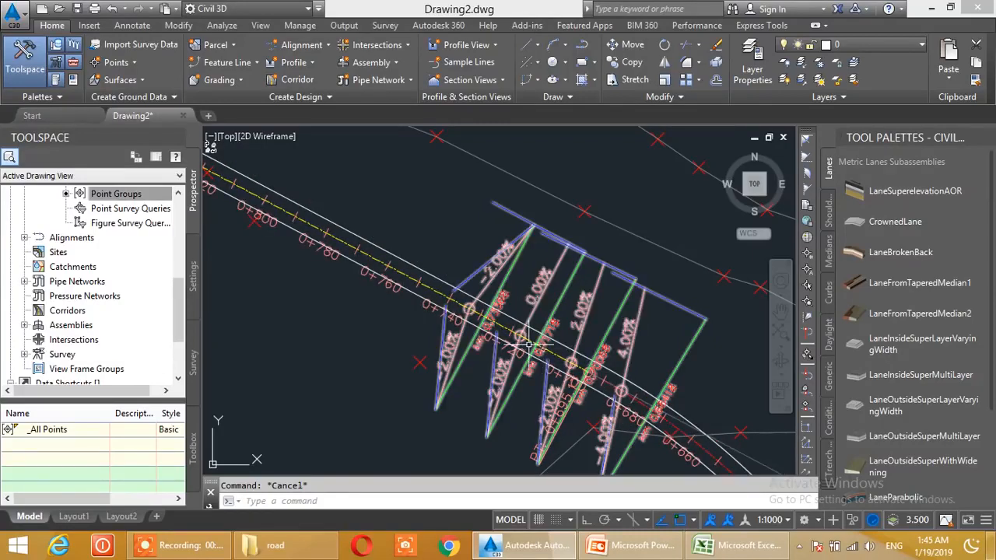
{"action": "scroll", "coordinate": [455, 319], "scroll_direction": "down", "scroll_amount": 10}
{"action": "middle_click_drag", "start_coordinate": [312, 276], "coordinate": [402, 333]}
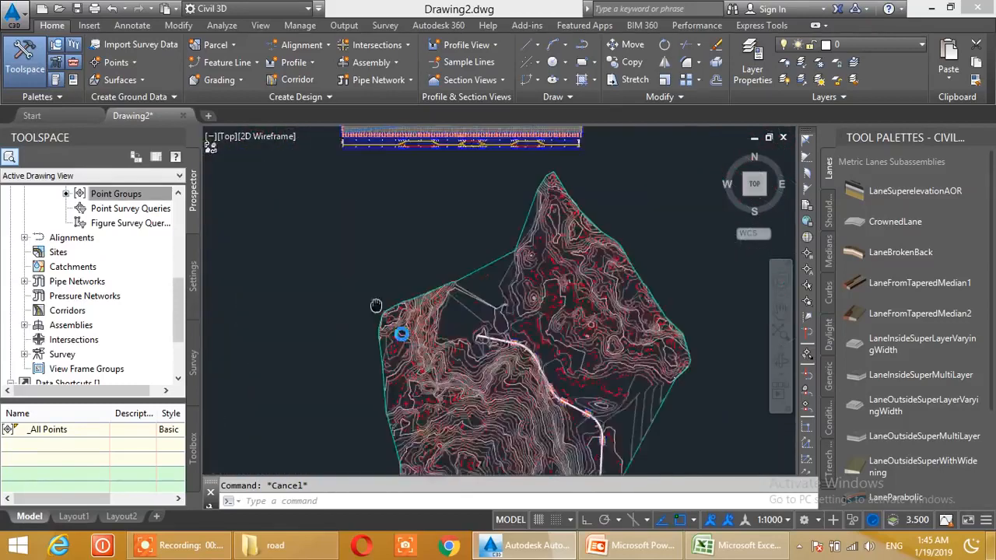
Examine the Runout and Runoff segments of the superelevation view's entry transition, from 0+429.30 to 0+478.80
{"action": "middle_click_drag", "start_coordinate": [299, 231], "coordinate": [391, 298]}
{"action": "scroll", "coordinate": [436, 234], "scroll_direction": "up", "scroll_amount": 5}
{"action": "scroll", "coordinate": [527, 268], "scroll_direction": "up", "scroll_amount": 6}
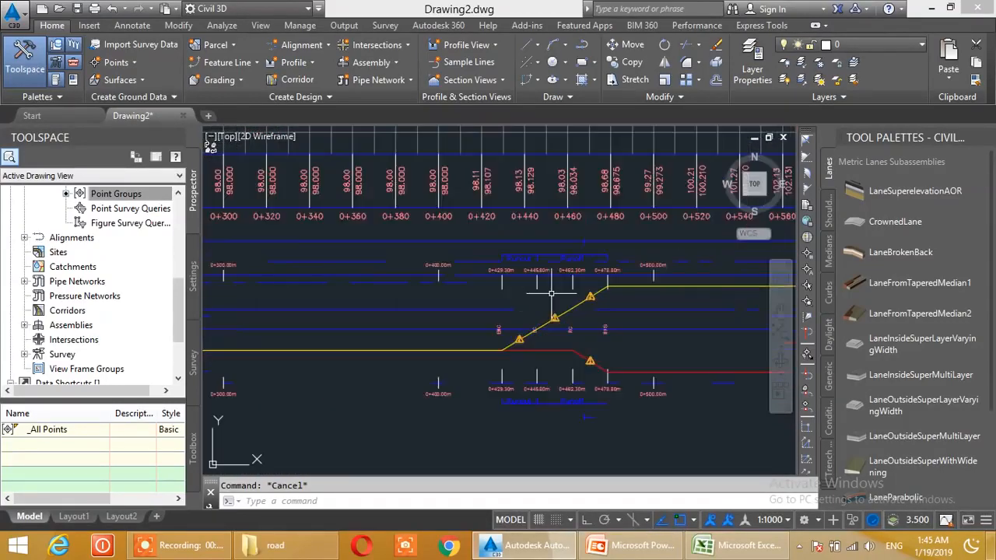
{"action": "scroll", "coordinate": [595, 326], "scroll_direction": "up", "scroll_amount": 3}
{"action": "mouse_move", "coordinate": [643, 309]}
{"action": "middle_mouse_down"}
{"action": "mouse_move", "coordinate": [537, 290]}
{"action": "mouse_move", "coordinate": [426, 294]}
{"action": "mouse_move", "coordinate": [472, 296]}
{"action": "middle_mouse_up"}
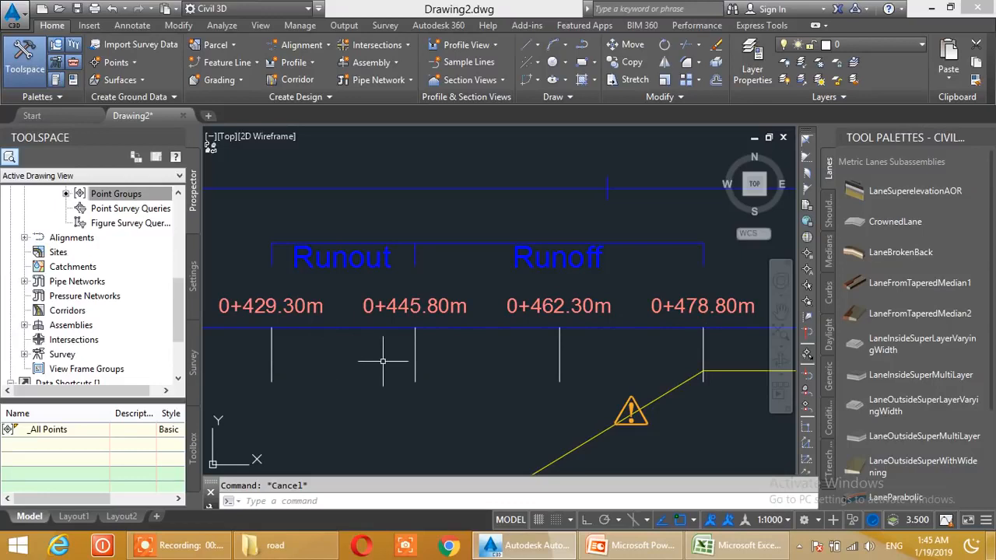
{"action": "scroll", "coordinate": [549, 333], "scroll_direction": "down", "scroll_amount": 5}
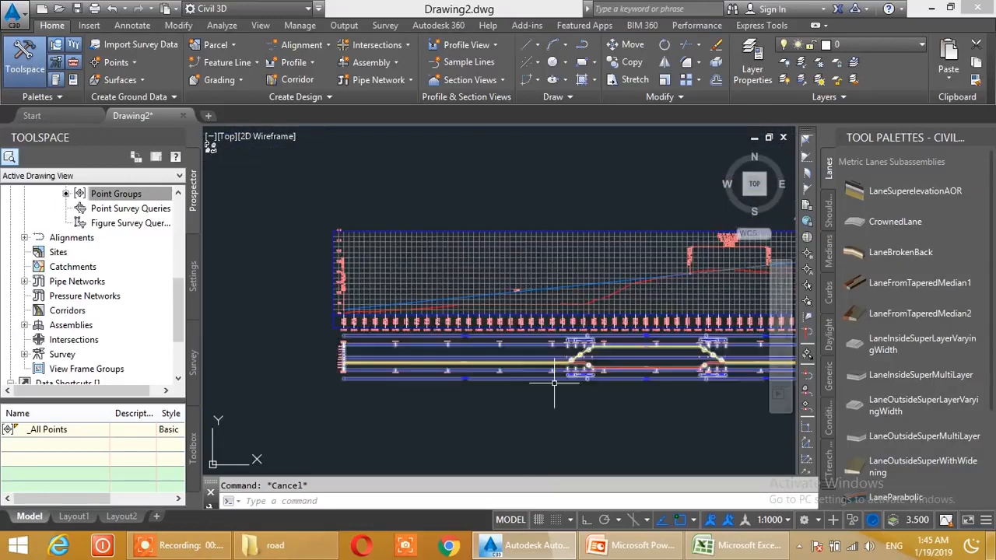
{"action": "scroll", "coordinate": [604, 299], "scroll_direction": "up", "scroll_amount": 5}
{"action": "scroll", "coordinate": [515, 406], "scroll_direction": "down", "scroll_amount": 3}
{"action": "scroll", "coordinate": [662, 413], "scroll_direction": "up", "scroll_amount": 5}
{"action": "mouse_move", "coordinate": [636, 351]}
{"action": "middle_mouse_down"}
{"action": "mouse_move", "coordinate": [671, 333]}
{"action": "mouse_move", "coordinate": [703, 278]}
{"action": "mouse_move", "coordinate": [568, 329]}
{"action": "mouse_move", "coordinate": [467, 308]}
{"action": "middle_mouse_up"}
{"action": "middle_click", "coordinate": [467, 307]}
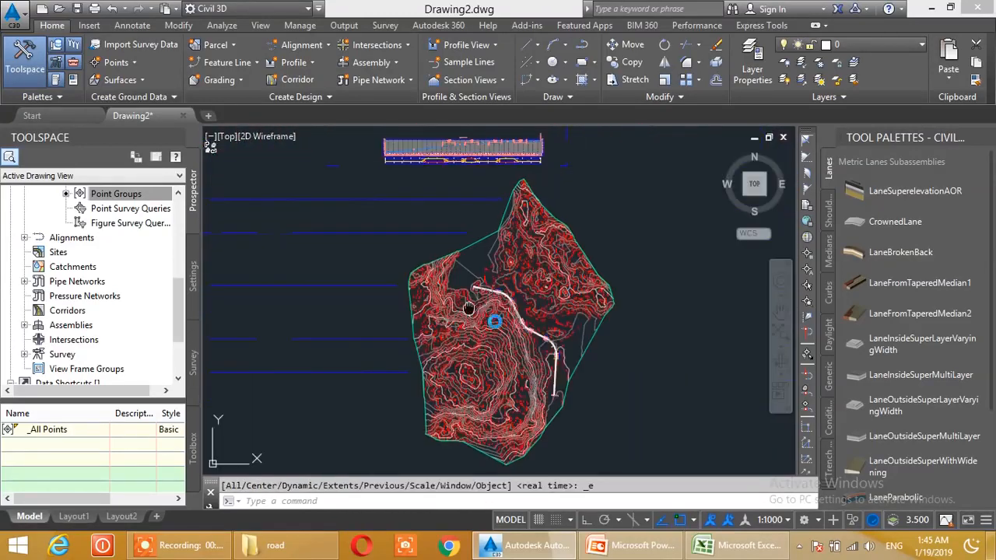
Move the superelevation view slightly lower to leave a gap beneath the profile view's data band
{"action": "scroll", "coordinate": [495, 278], "scroll_direction": "down", "scroll_amount": 3}
{"action": "middle_click_drag", "start_coordinate": [480, 285], "coordinate": [410, 327]}
{"action": "scroll", "coordinate": [538, 338], "scroll_direction": "up", "scroll_amount": 4}
{"action": "scroll", "coordinate": [506, 329], "scroll_direction": "up", "scroll_amount": 6}
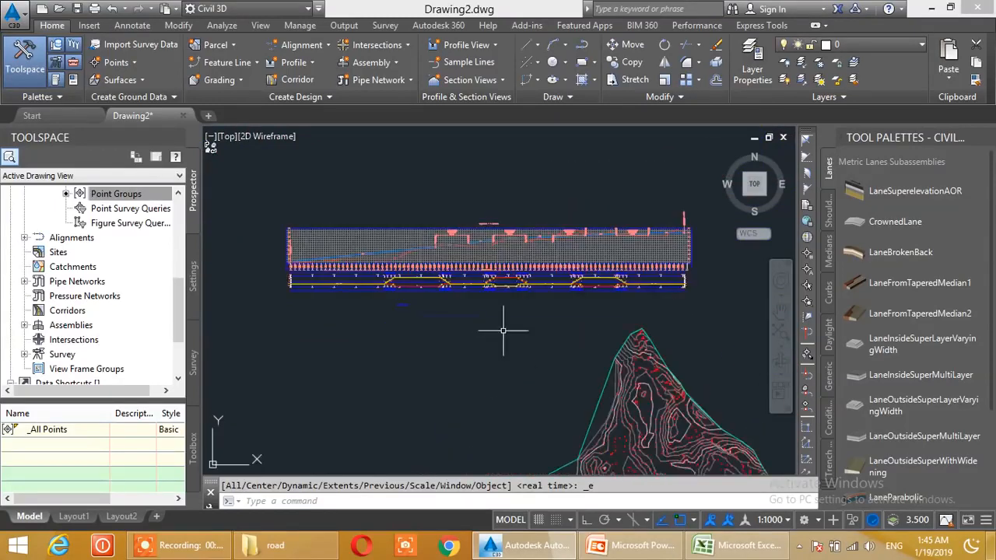
{"action": "scroll", "coordinate": [337, 262], "scroll_direction": "down", "scroll_amount": 3}
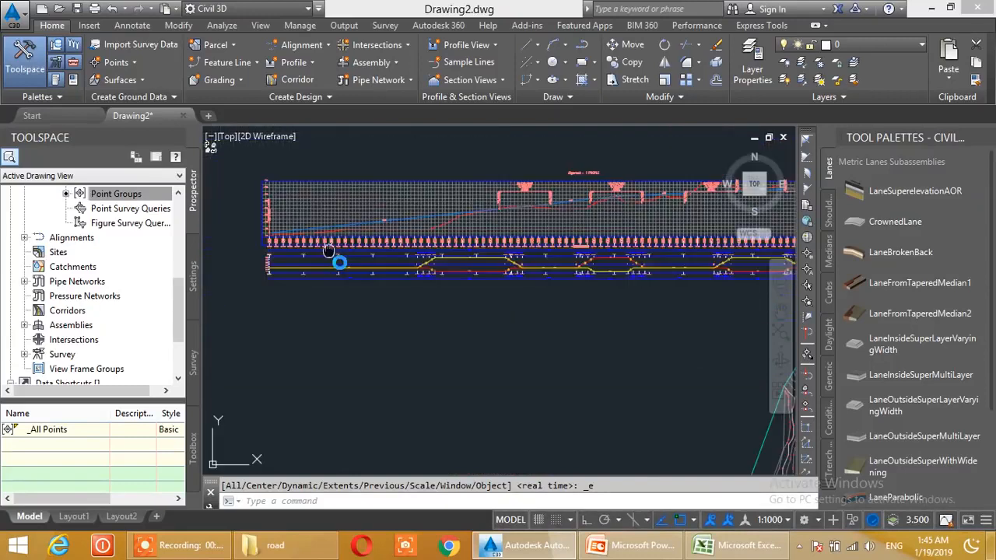
{"action": "scroll", "coordinate": [355, 233], "scroll_direction": "up", "scroll_amount": 2}
{"action": "middle_click_drag", "start_coordinate": [452, 268], "coordinate": [392, 276]}
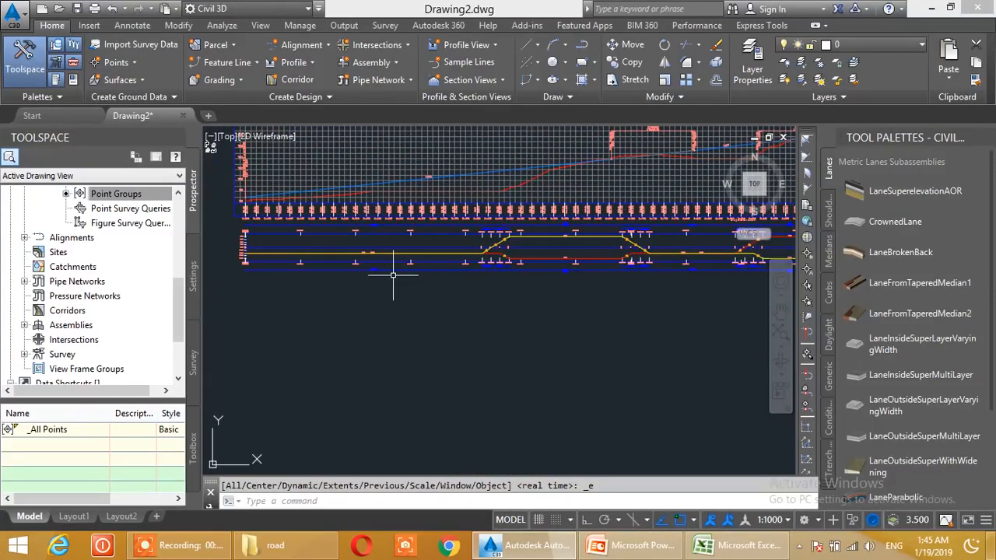
{"action": "scroll", "coordinate": [399, 303], "scroll_direction": "up", "scroll_amount": 2}
{"action": "middle_click_drag", "start_coordinate": [417, 256], "coordinate": [460, 366]}
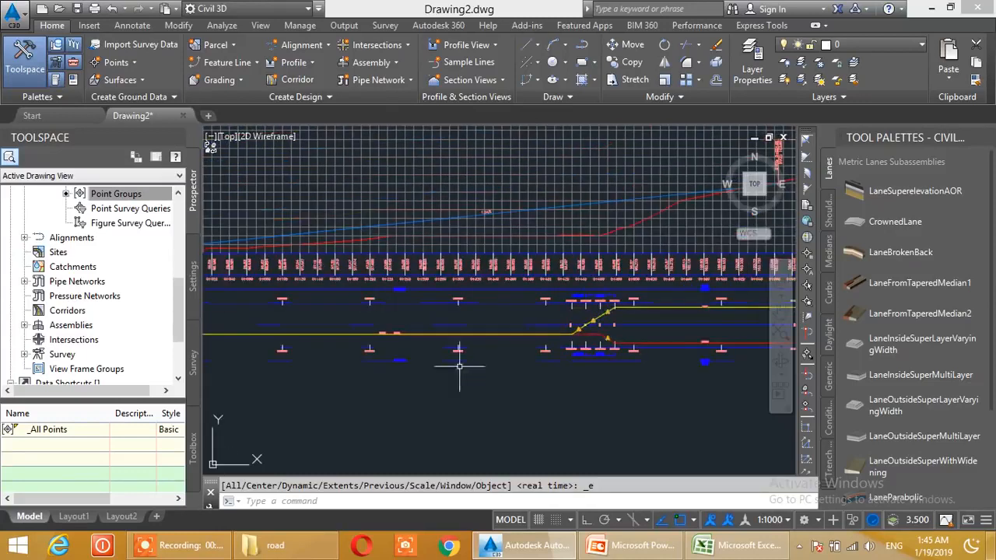
{"action": "scroll", "coordinate": [397, 267], "scroll_direction": "up", "scroll_amount": 1}
{"action": "scroll", "coordinate": [398, 266], "scroll_direction": "down", "scroll_amount": 3}
{"action": "scroll", "coordinate": [361, 272], "scroll_direction": "up", "scroll_amount": 3}
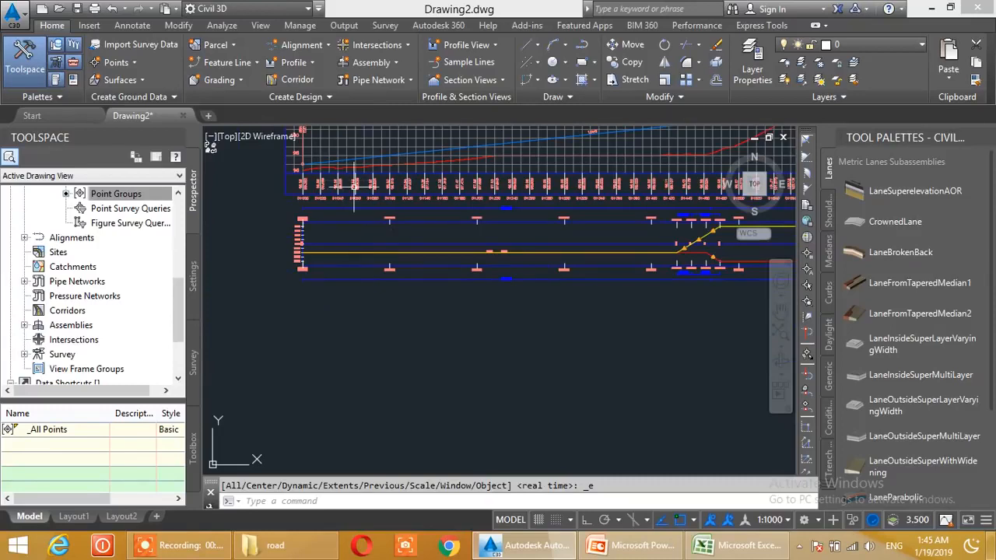
{"action": "left_click", "coordinate": [364, 243]}
{"action": "left_click", "coordinate": [302, 243]}
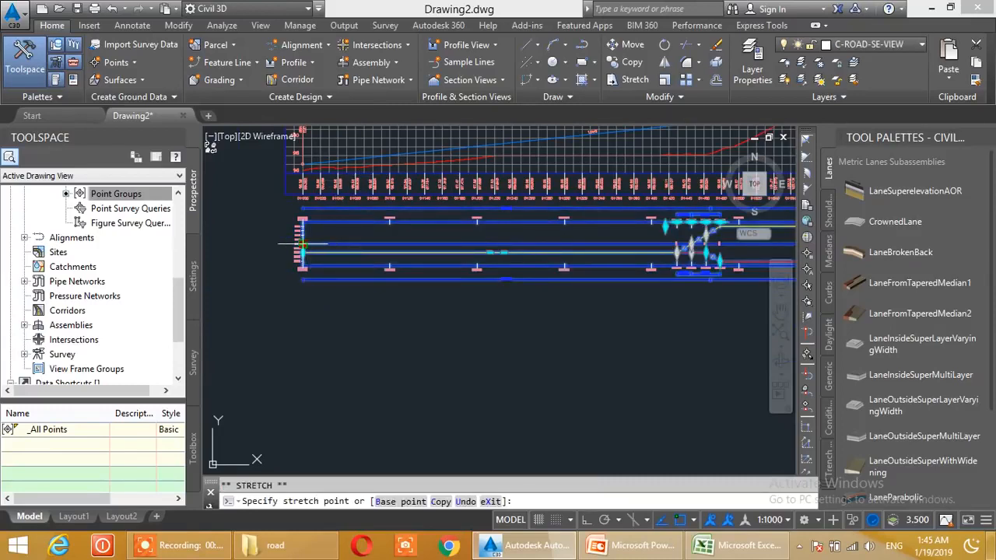
{"action": "right_click", "coordinate": [304, 242]}
{"action": "left_click", "coordinate": [331, 288]}
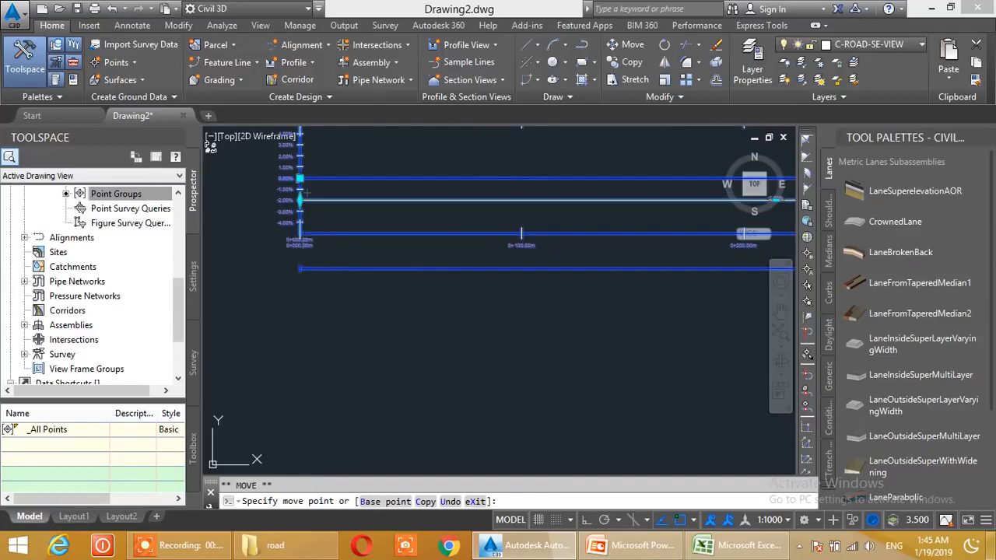
{"action": "left_click", "coordinate": [308, 241]}
Add a Superelevation band in the Divided with Two Crowns - No Shoulders style at the bottom of the profile view
{"action": "scroll", "coordinate": [320, 299], "scroll_direction": "up", "scroll_amount": 2}
{"action": "scroll", "coordinate": [320, 291], "scroll_direction": "down", "scroll_amount": 4}
{"action": "middle_click_drag", "start_coordinate": [346, 260], "coordinate": [329, 363]}
{"action": "scroll", "coordinate": [350, 331], "scroll_direction": "up", "scroll_amount": 2}
{"action": "middle_click_drag", "start_coordinate": [392, 314], "coordinate": [364, 392]}
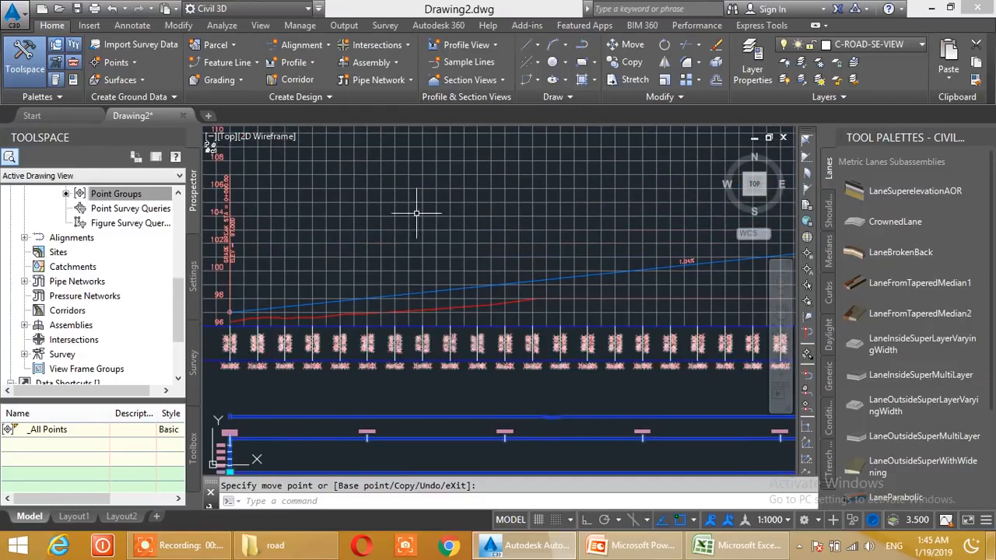
{"action": "left_click", "coordinate": [417, 211]}
{"action": "right_click", "coordinate": [424, 198]}
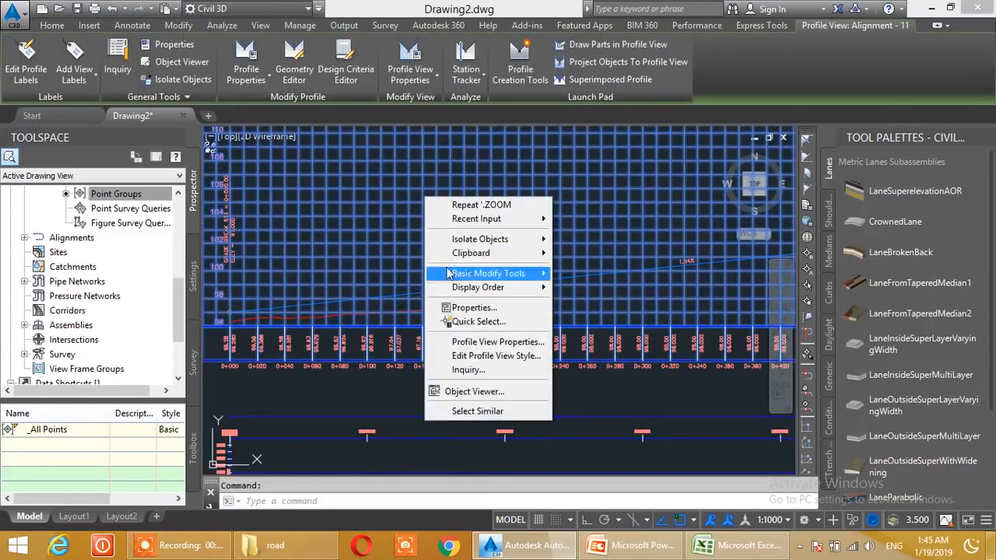
{"action": "left_click", "coordinate": [482, 341]}
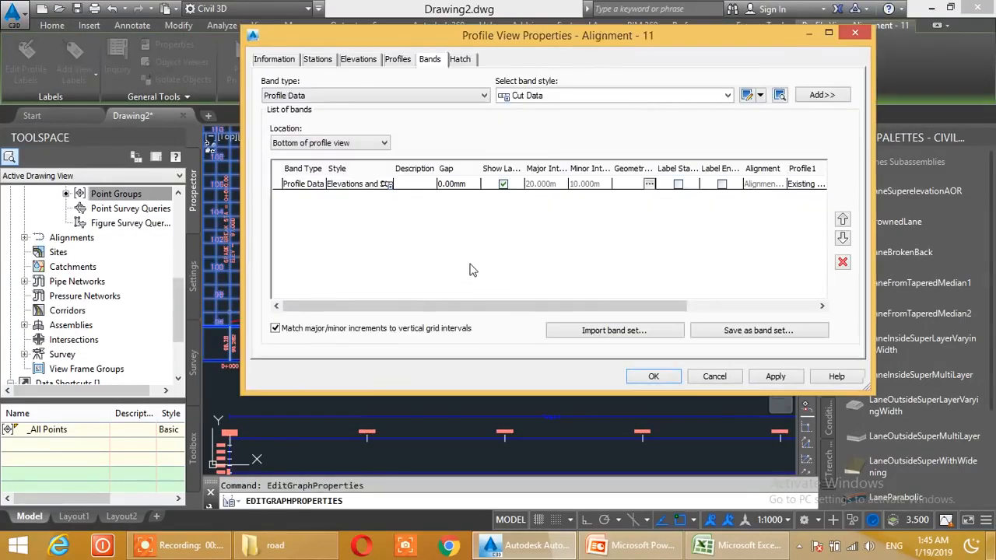
{"action": "left_click", "coordinate": [418, 98]}
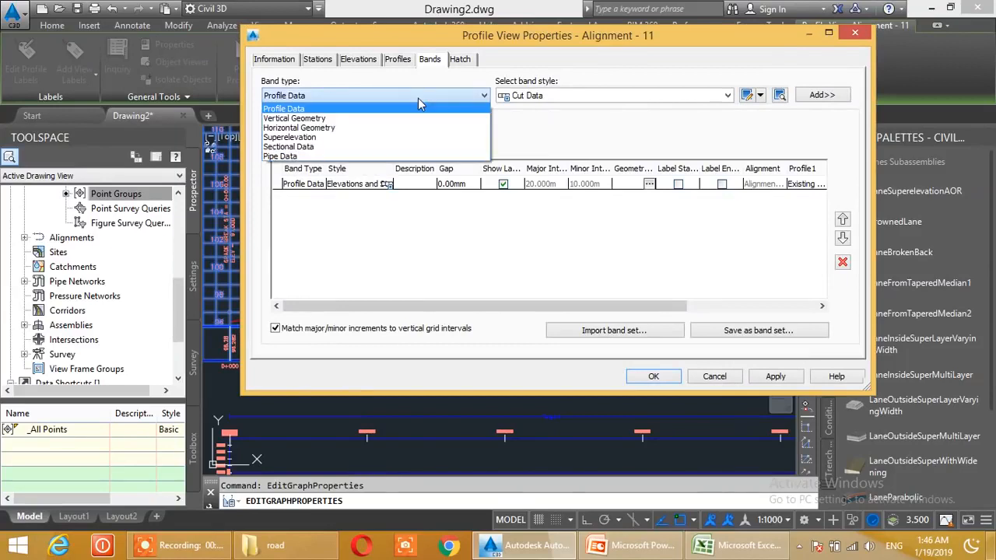
{"action": "left_click", "coordinate": [335, 137]}
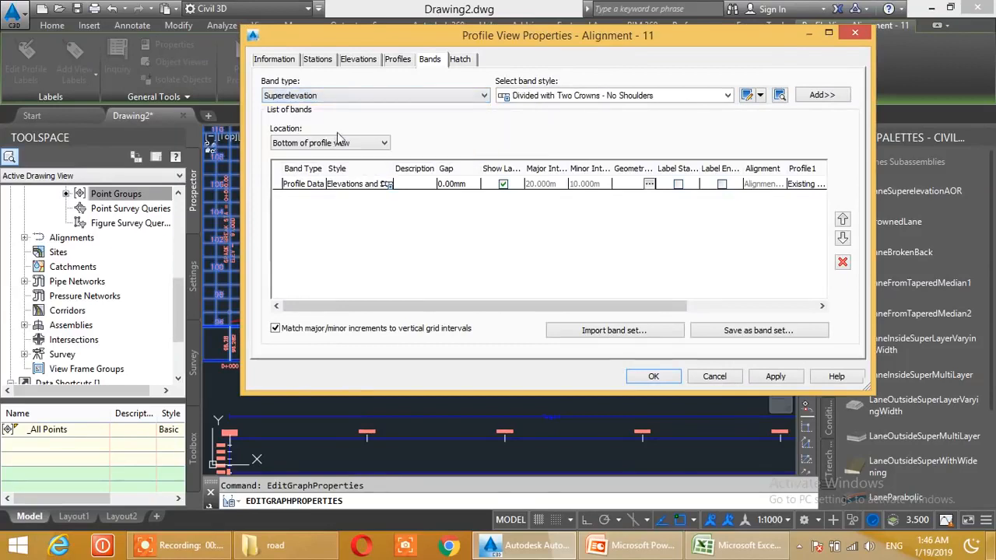
{"action": "left_click", "coordinate": [683, 99]}
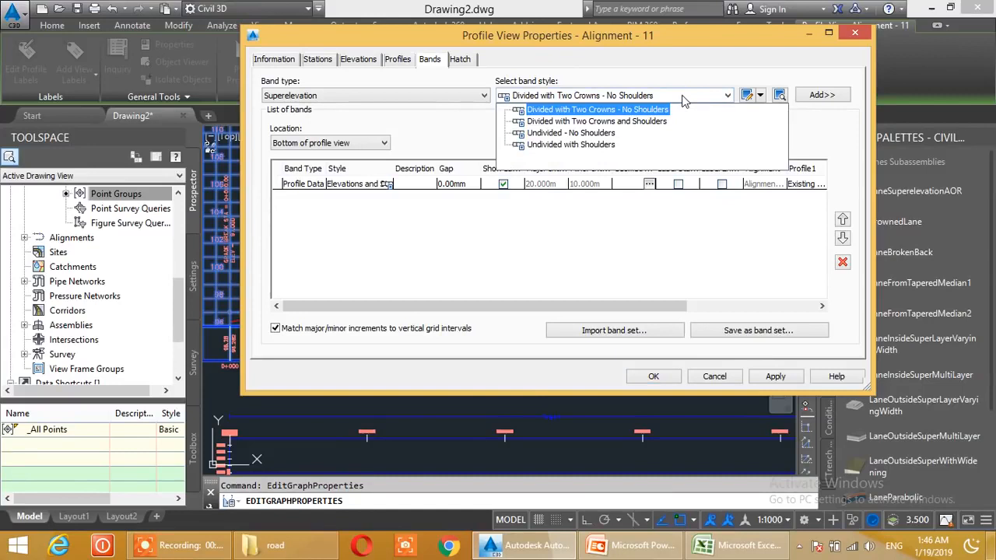
{"action": "left_click", "coordinate": [683, 100]}
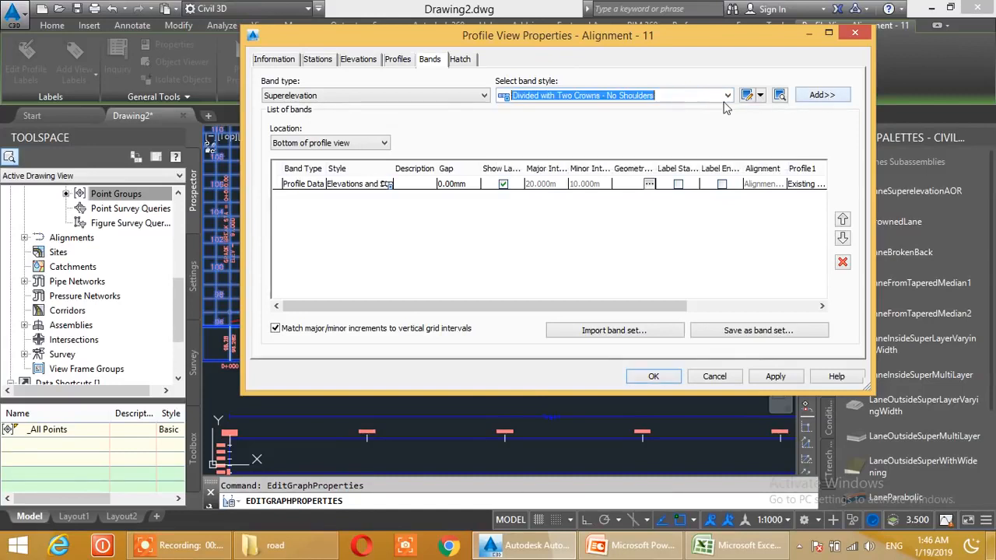
{"action": "left_click", "coordinate": [704, 98]}
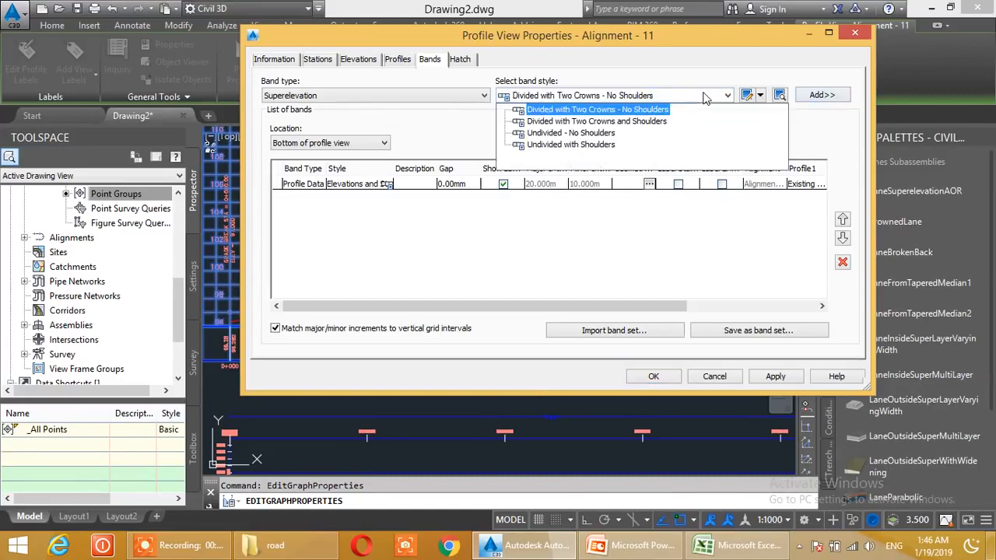
{"action": "left_click", "coordinate": [653, 110]}
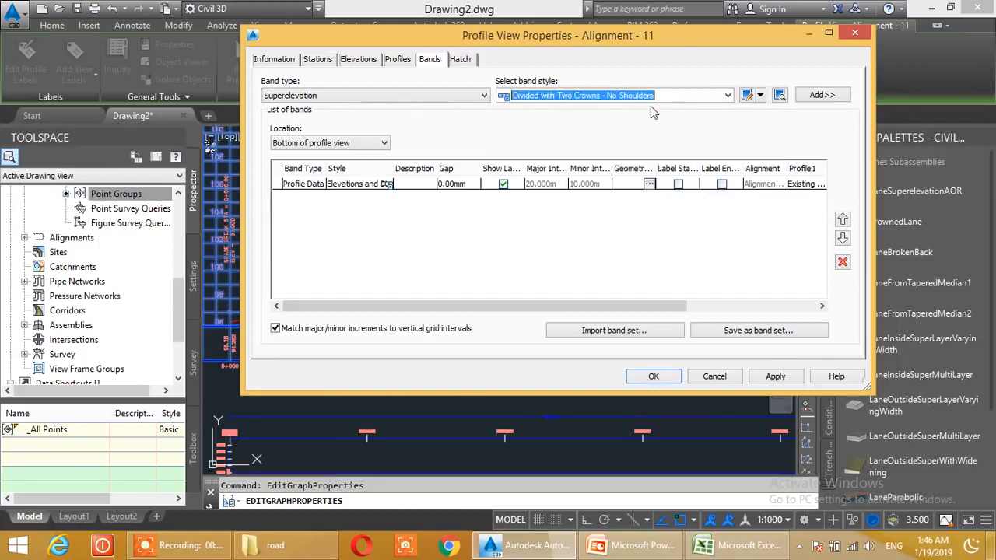
{"action": "left_click", "coordinate": [817, 97]}
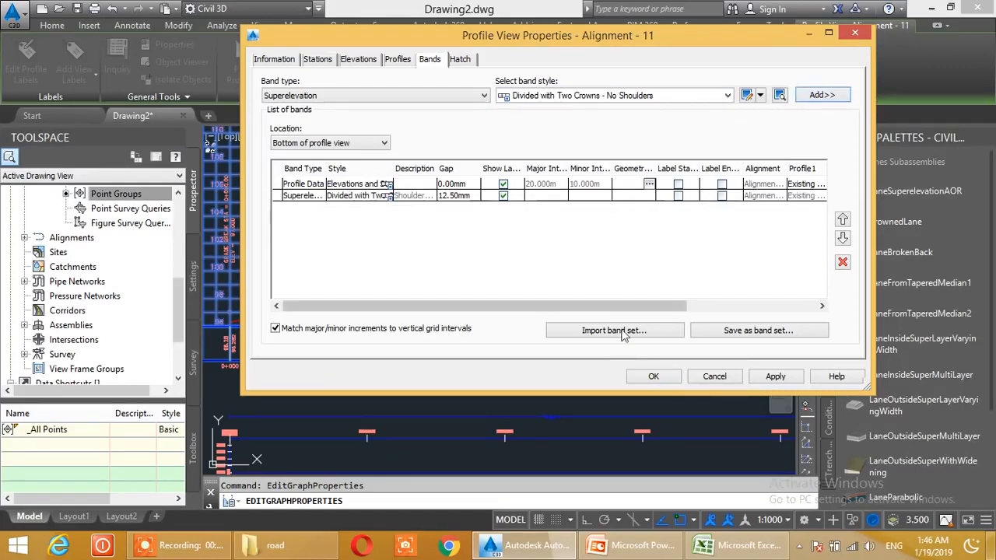
{"action": "left_click", "coordinate": [653, 376]}
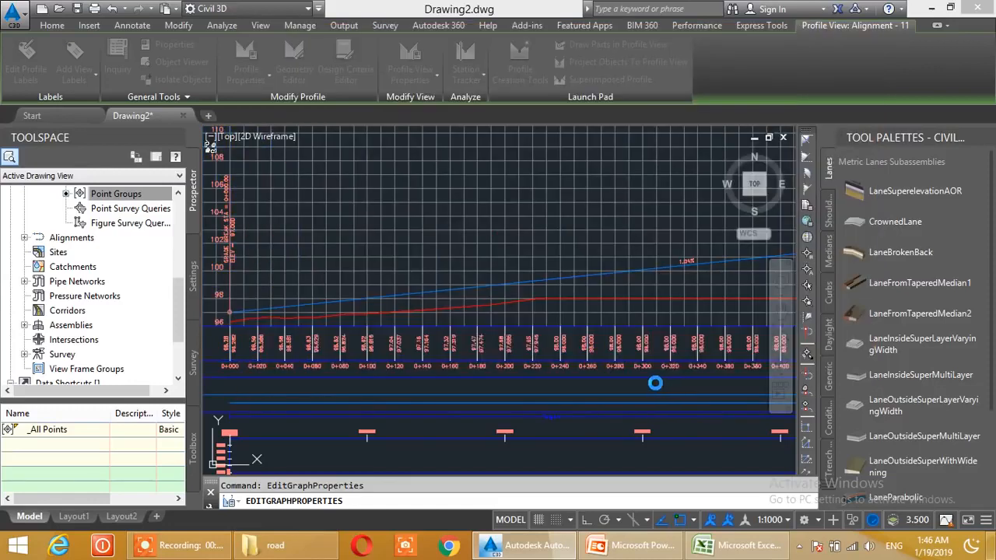
Move the superelevation view further down, clear of the new Superelevation band
{"action": "middle_click_drag", "start_coordinate": [365, 340], "coordinate": [499, 272]}
{"action": "scroll", "coordinate": [337, 283], "scroll_direction": "up", "scroll_amount": 3}
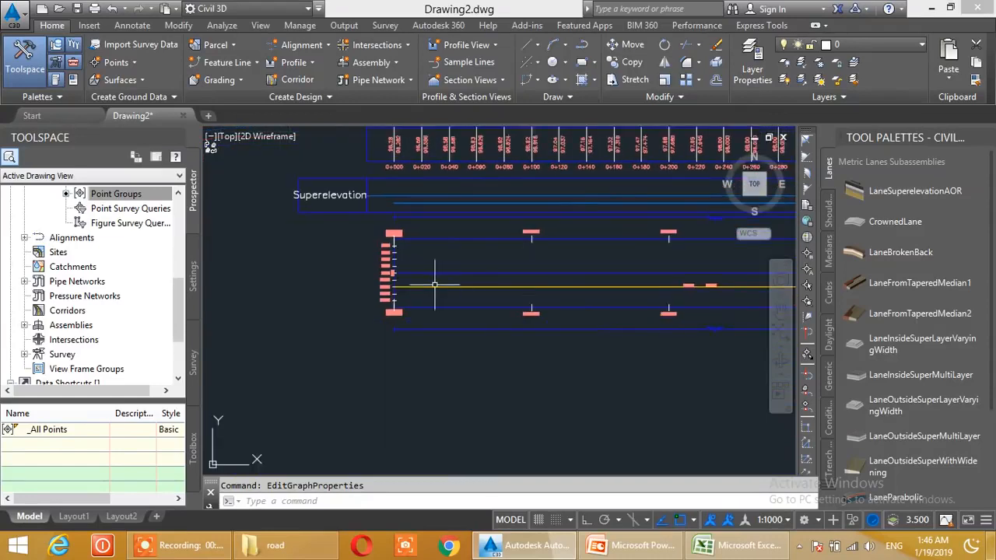
{"action": "left_click", "coordinate": [432, 212]}
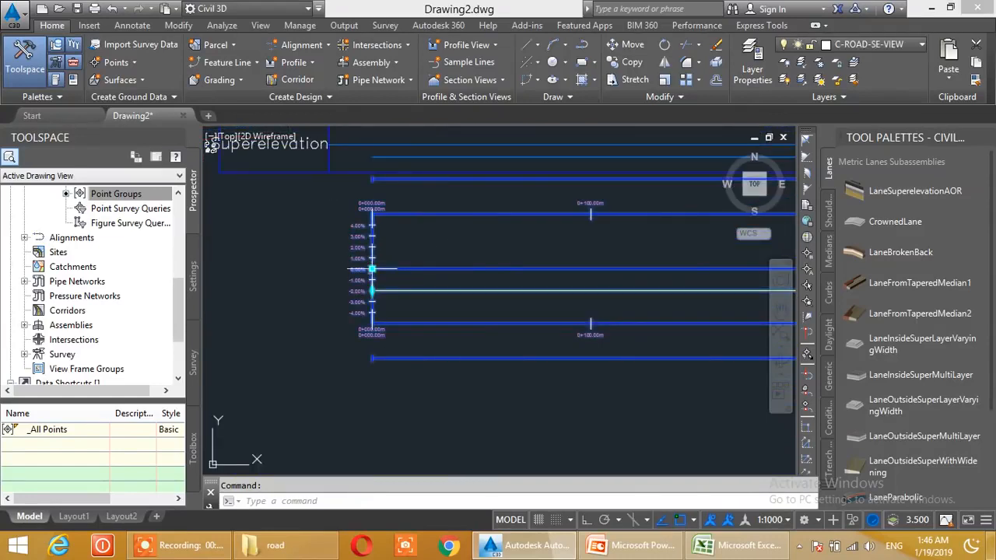
{"action": "left_click", "coordinate": [372, 269]}
{"action": "right_click", "coordinate": [372, 270]}
{"action": "left_click", "coordinate": [407, 318]}
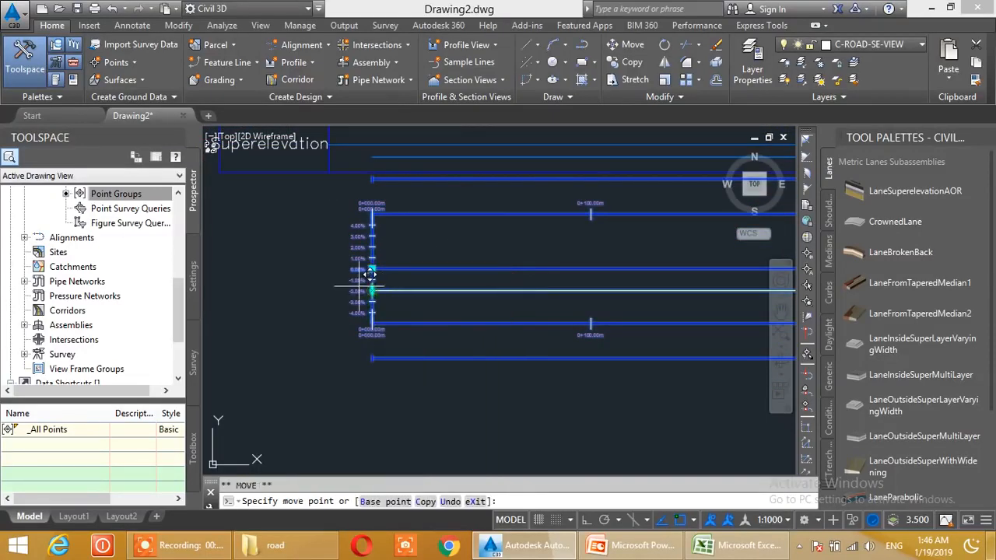
{"action": "left_click", "coordinate": [376, 313]}
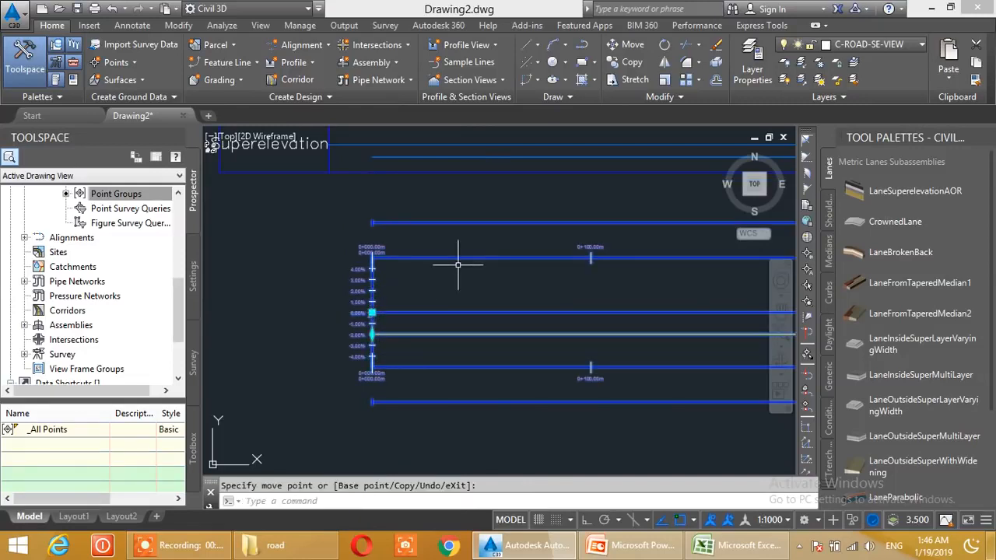
{"action": "key", "text": "Escape"}
Compare the Superelevation band with the superelevation view at the first curve, starting from the entry transition at 0+429.30 to 0+478.80
{"action": "scroll", "coordinate": [469, 249], "scroll_direction": "down", "scroll_amount": 2}
{"action": "middle_click_drag", "start_coordinate": [497, 224], "coordinate": [369, 311]}
{"action": "scroll", "coordinate": [346, 272], "scroll_direction": "up", "scroll_amount": 1}
{"action": "middle_click_drag", "start_coordinate": [745, 312], "coordinate": [476, 288]}
{"action": "scroll", "coordinate": [517, 276], "scroll_direction": "down", "scroll_amount": 2}
{"action": "scroll", "coordinate": [585, 283], "scroll_direction": "up", "scroll_amount": 4}
{"action": "middle_click_drag", "start_coordinate": [631, 293], "coordinate": [511, 296]}
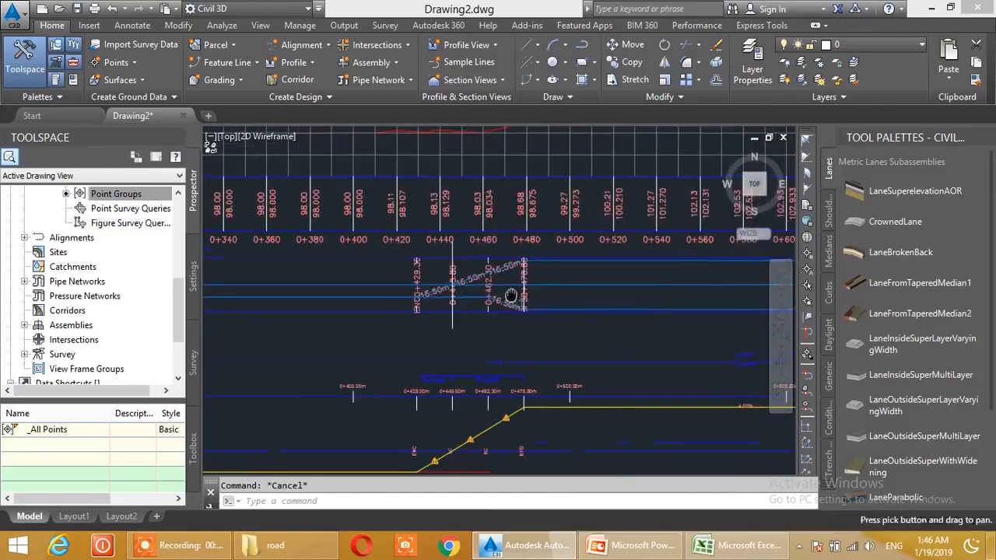
{"action": "scroll", "coordinate": [572, 295], "scroll_direction": "down", "scroll_amount": 3}
{"action": "middle_click_drag", "start_coordinate": [601, 299], "coordinate": [473, 302]}
{"action": "scroll", "coordinate": [536, 300], "scroll_direction": "up", "scroll_amount": 3}
{"action": "mouse_move", "coordinate": [558, 298]}
{"action": "middle_mouse_down"}
{"action": "mouse_move", "coordinate": [638, 358]}
{"action": "mouse_move", "coordinate": [638, 315]}
{"action": "mouse_move", "coordinate": [488, 313]}
{"action": "middle_mouse_up"}
{"action": "scroll", "coordinate": [638, 316], "scroll_direction": "up", "scroll_amount": 1}
{"action": "scroll", "coordinate": [609, 317], "scroll_direction": "down", "scroll_amount": 1}
Compare the Superelevation band with the superelevation view through the third curve, from its entry near 1+289 to its exit
{"action": "scroll", "coordinate": [609, 317], "scroll_direction": "down", "scroll_amount": 6}
{"action": "scroll", "coordinate": [536, 309], "scroll_direction": "up", "scroll_amount": 4}
{"action": "middle_click_drag", "start_coordinate": [656, 300], "coordinate": [482, 305]}
{"action": "scroll", "coordinate": [556, 305], "scroll_direction": "up", "scroll_amount": 2}
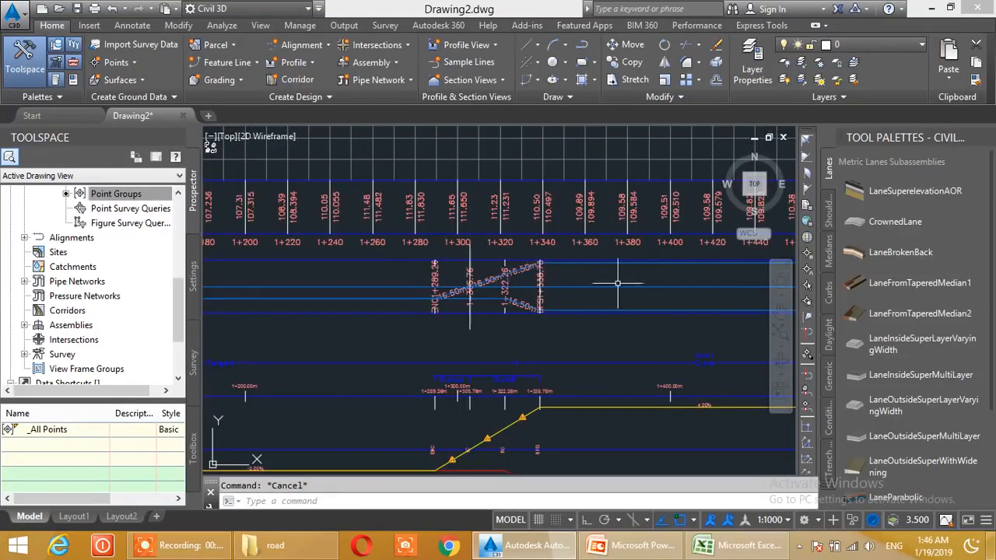
{"action": "scroll", "coordinate": [618, 283], "scroll_direction": "down", "scroll_amount": 4}
{"action": "scroll", "coordinate": [558, 295], "scroll_direction": "up", "scroll_amount": 3}
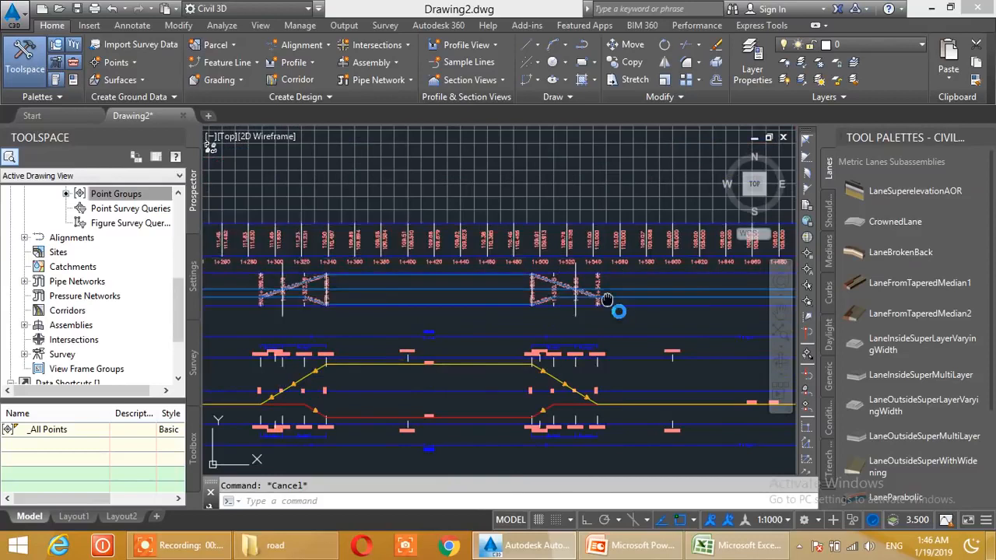
{"action": "middle_click_drag", "start_coordinate": [606, 299], "coordinate": [427, 300]}
{"action": "scroll", "coordinate": [556, 311], "scroll_direction": "up", "scroll_amount": 5}
{"action": "scroll", "coordinate": [624, 291], "scroll_direction": "down", "scroll_amount": 4}
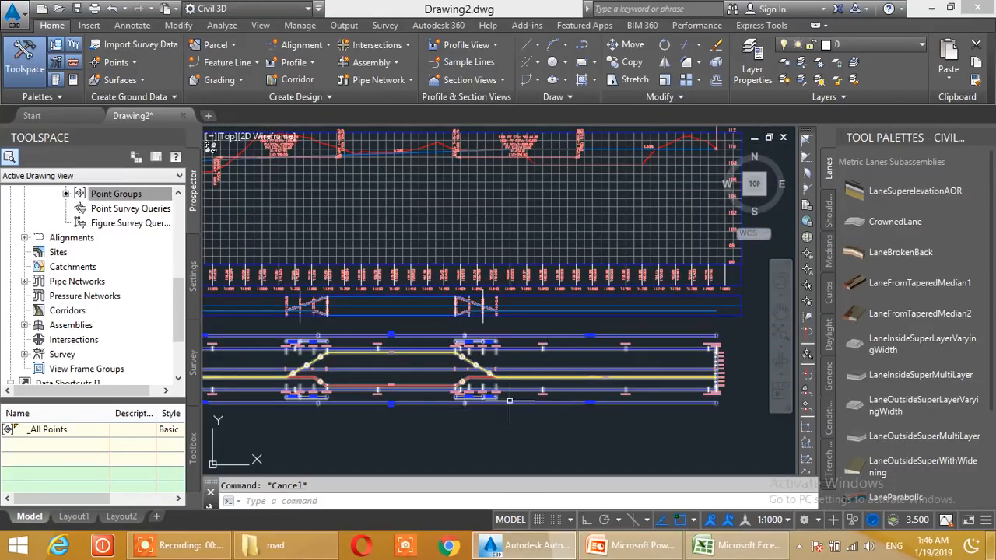
Trace the Superelevation band and the superelevation view back from the last curves to the start of the profile view
{"action": "scroll", "coordinate": [415, 405], "scroll_direction": "up", "scroll_amount": 2}
{"action": "scroll", "coordinate": [505, 331], "scroll_direction": "up", "scroll_amount": 2}
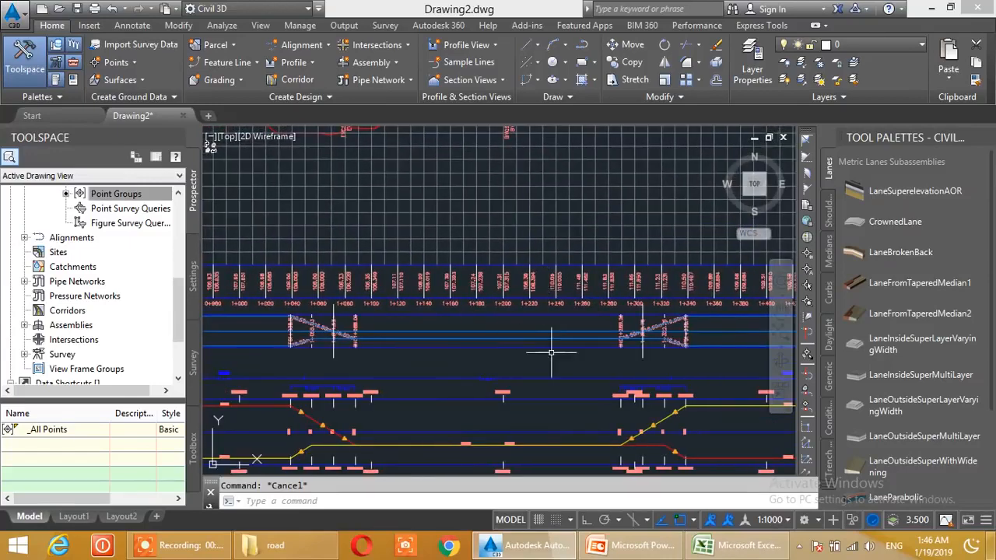
{"action": "scroll", "coordinate": [627, 338], "scroll_direction": "up", "scroll_amount": 6}
{"action": "scroll", "coordinate": [655, 325], "scroll_direction": "down", "scroll_amount": 8}
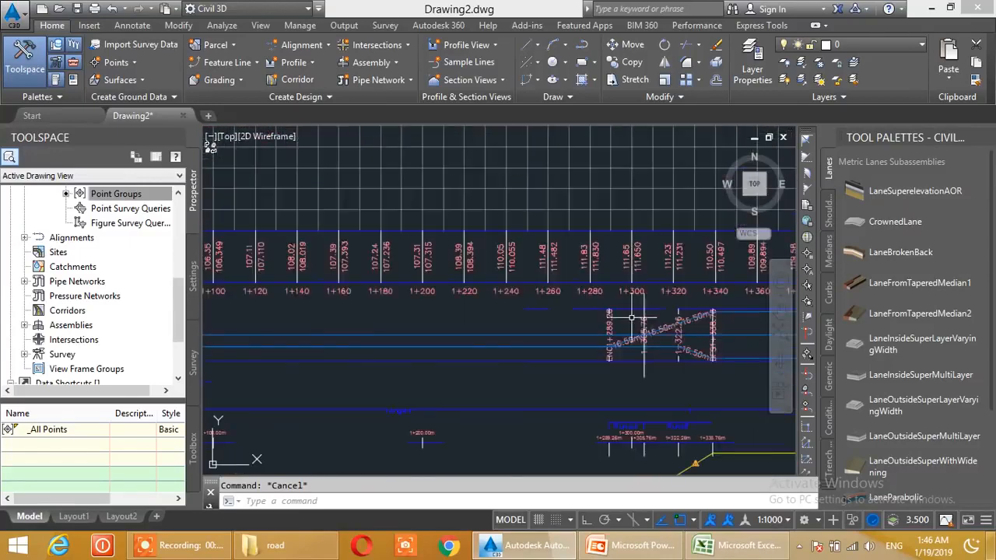
{"action": "middle_click_drag", "start_coordinate": [410, 310], "coordinate": [576, 316]}
{"action": "middle_click_drag", "start_coordinate": [401, 329], "coordinate": [677, 324]}
{"action": "mouse_move", "coordinate": [210, 319]}
{"action": "middle_mouse_down"}
{"action": "mouse_move", "coordinate": [349, 314]}
{"action": "mouse_move", "coordinate": [504, 281]}
{"action": "middle_mouse_up"}
{"action": "scroll", "coordinate": [433, 258], "scroll_direction": "down", "scroll_amount": 2}
{"action": "middle_click_drag", "start_coordinate": [440, 286], "coordinate": [434, 248]}
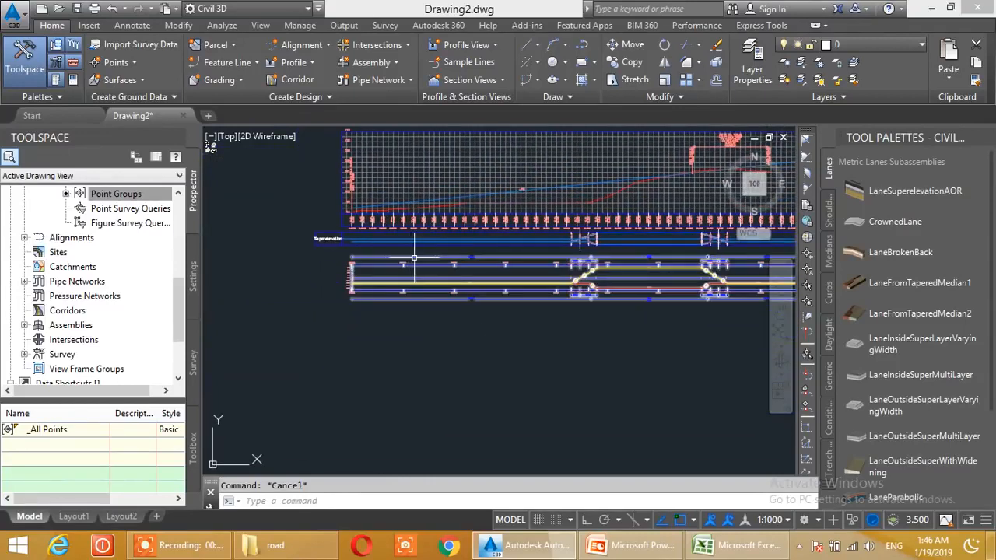
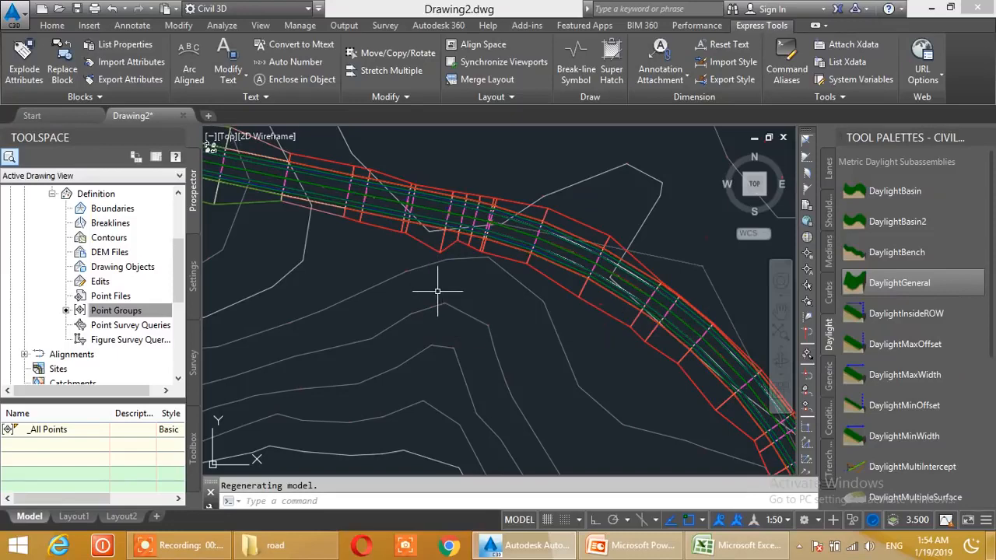
Examine the road corridor in plan along its curves and the straight between them
{"action": "key", "text": "Escape"}
{"action": "scroll", "coordinate": [469, 278], "scroll_direction": "down", "scroll_amount": 2}
{"action": "middle_click_drag", "start_coordinate": [410, 291], "coordinate": [511, 319]}
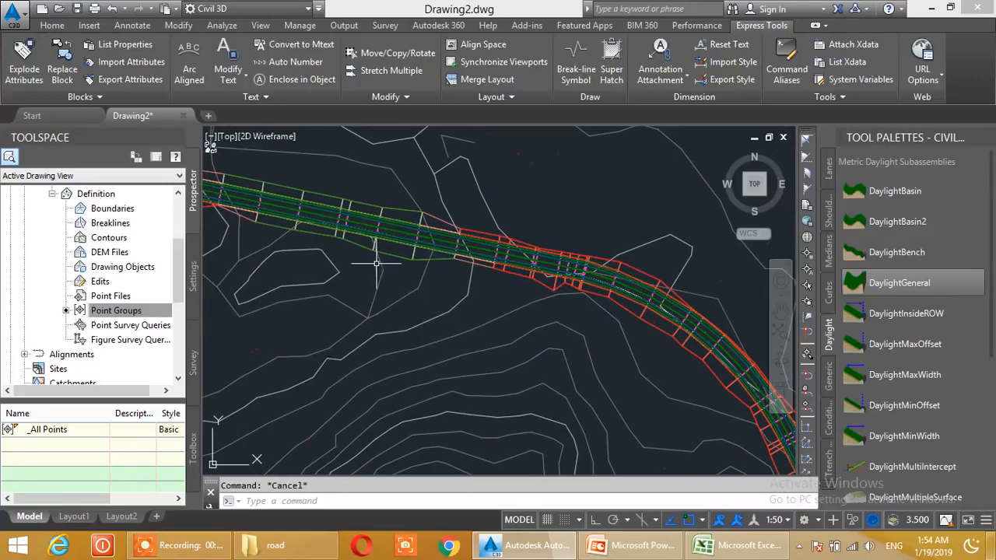
{"action": "scroll", "coordinate": [335, 267], "scroll_direction": "down", "scroll_amount": 2}
{"action": "middle_click_drag", "start_coordinate": [332, 266], "coordinate": [397, 195]}
{"action": "middle_click_drag", "start_coordinate": [640, 355], "coordinate": [542, 266]}
{"action": "middle_click_drag", "start_coordinate": [588, 326], "coordinate": [520, 248]}
{"action": "scroll", "coordinate": [611, 306], "scroll_direction": "up", "scroll_amount": 2}
{"action": "scroll", "coordinate": [584, 262], "scroll_direction": "up", "scroll_amount": 2}
{"action": "scroll", "coordinate": [573, 355], "scroll_direction": "up", "scroll_amount": 2}
{"action": "scroll", "coordinate": [438, 284], "scroll_direction": "up", "scroll_amount": 2}
{"action": "middle_click_drag", "start_coordinate": [404, 250], "coordinate": [507, 400]}
{"action": "scroll", "coordinate": [433, 313], "scroll_direction": "up", "scroll_amount": 4}
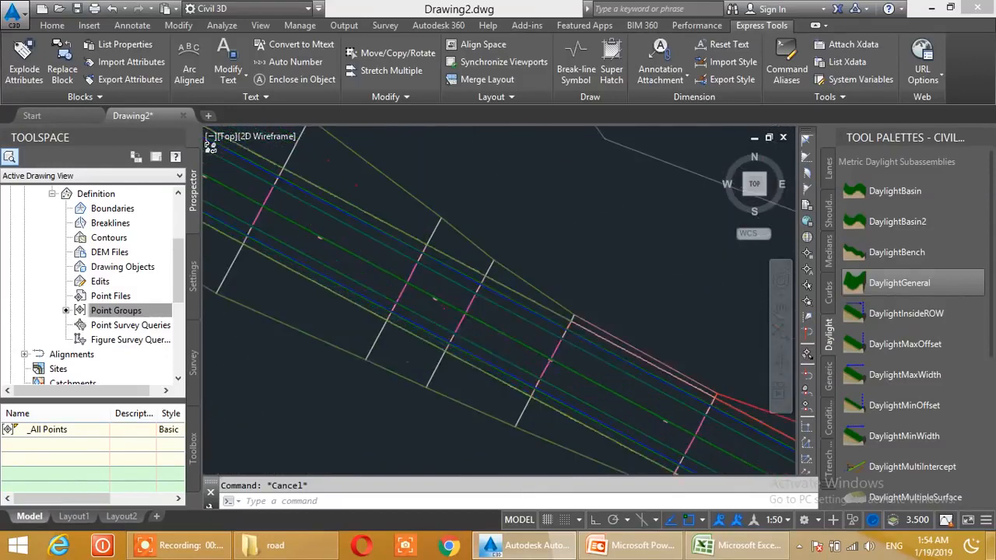
{"action": "scroll", "coordinate": [433, 313], "scroll_direction": "down", "scroll_amount": 6}
{"action": "scroll", "coordinate": [373, 263], "scroll_direction": "up", "scroll_amount": 6}
{"action": "middle_click_drag", "start_coordinate": [373, 263], "coordinate": [496, 227]}
Configure the corridor section editor viewports as Two: Horizontal, with Profile in viewport 1 and Section in viewport 2
{"action": "left_click", "coordinate": [398, 207]}
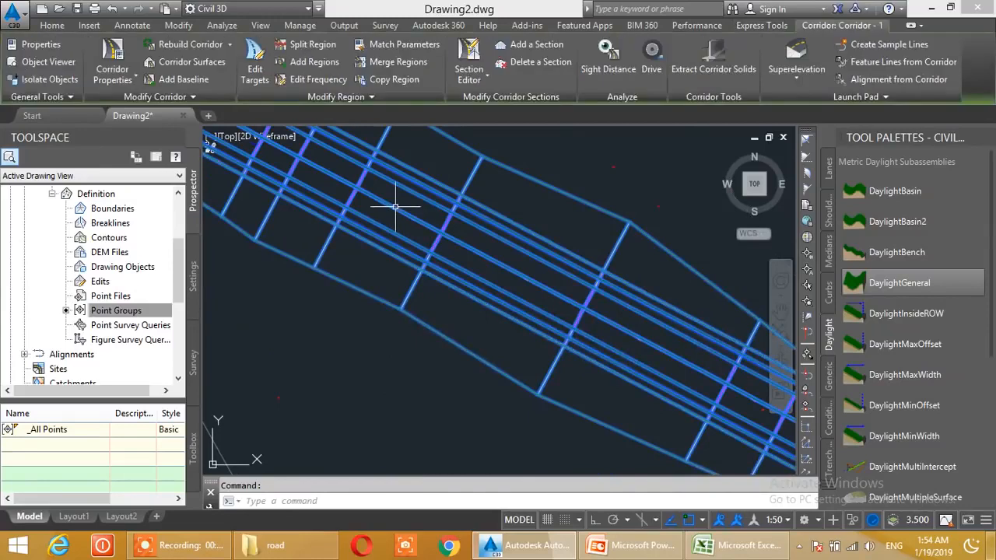
{"action": "left_click", "coordinate": [475, 78]}
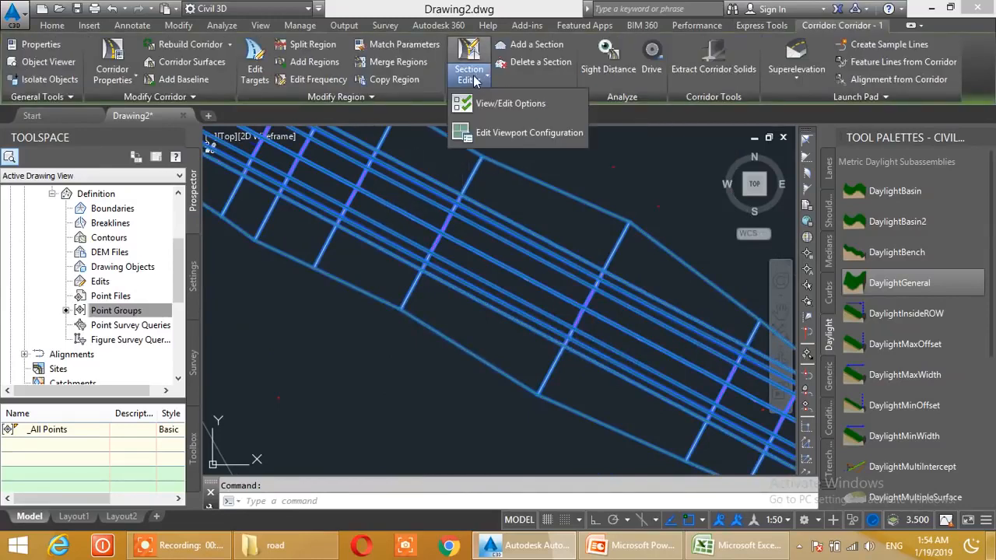
{"action": "left_click", "coordinate": [483, 137]}
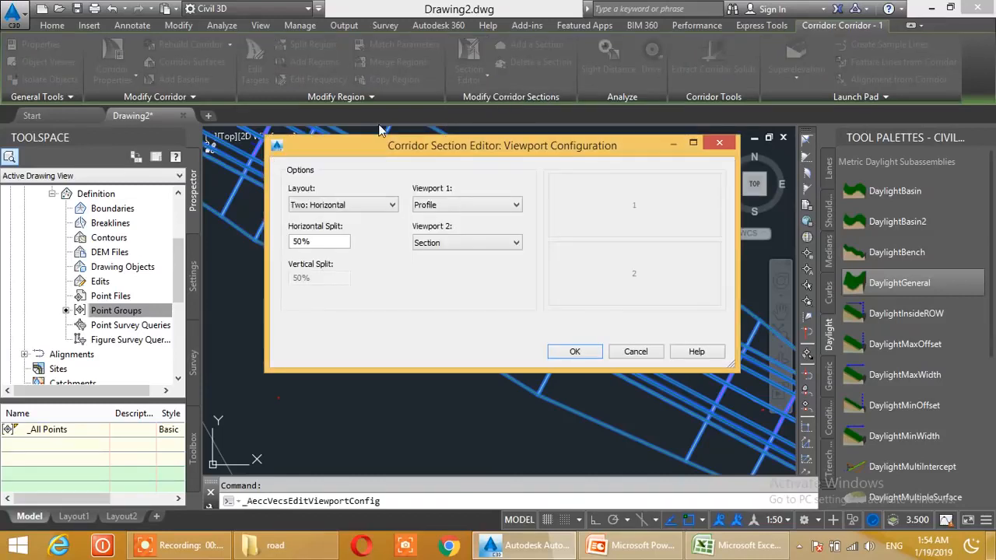
{"action": "left_click_drag", "start_coordinate": [524, 145], "coordinate": [492, 107]}
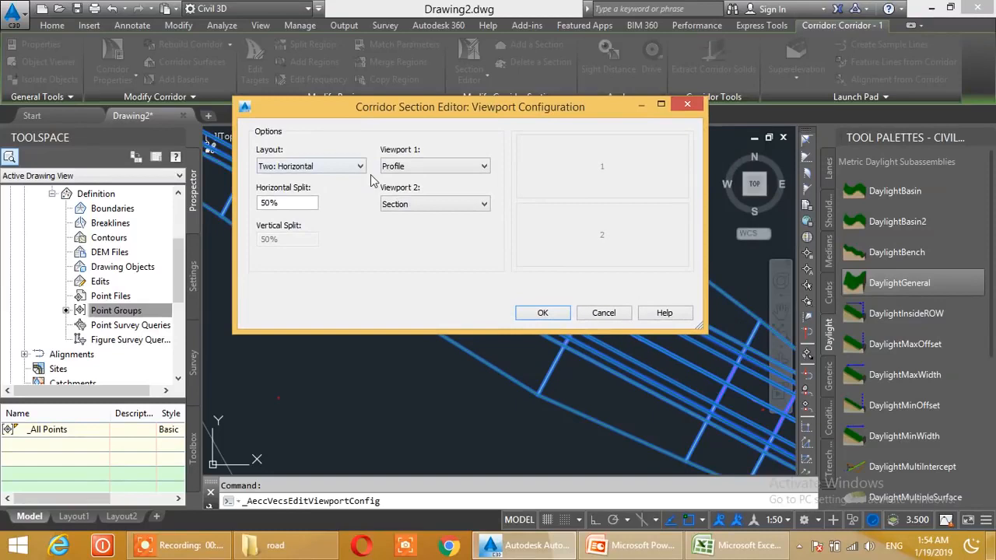
{"action": "left_click", "coordinate": [317, 167]}
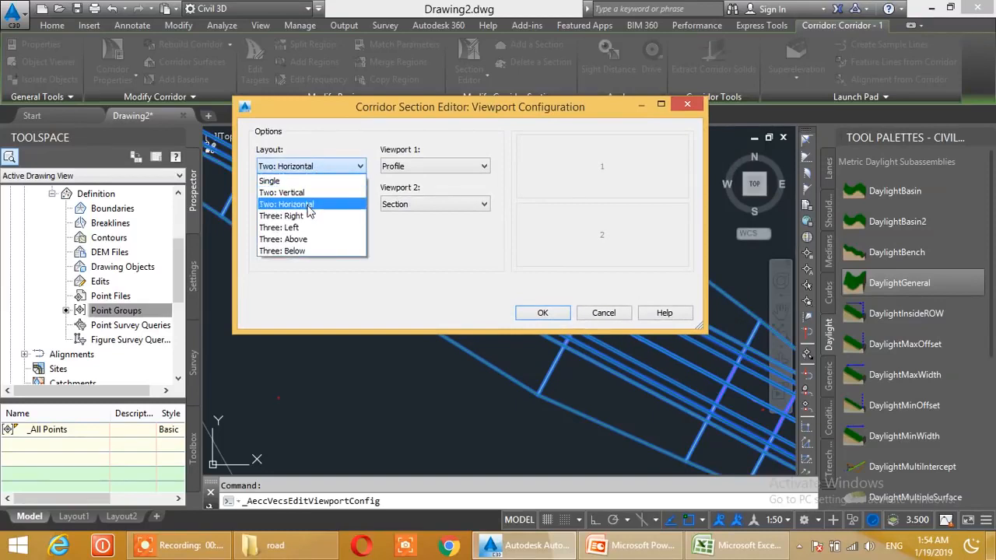
{"action": "left_click", "coordinate": [309, 207]}
{"action": "left_click", "coordinate": [427, 166]}
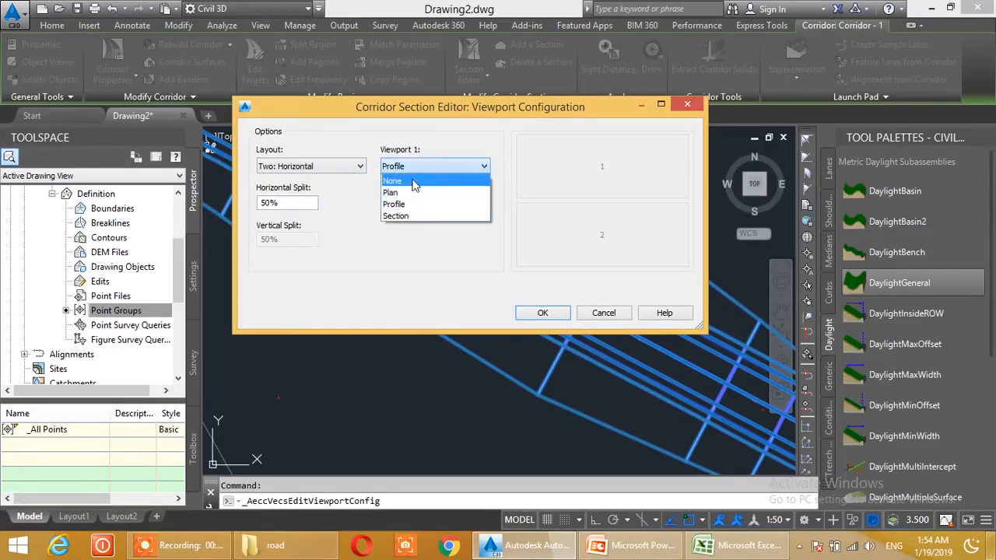
{"action": "left_click", "coordinate": [410, 204]}
{"action": "left_click", "coordinate": [435, 204]}
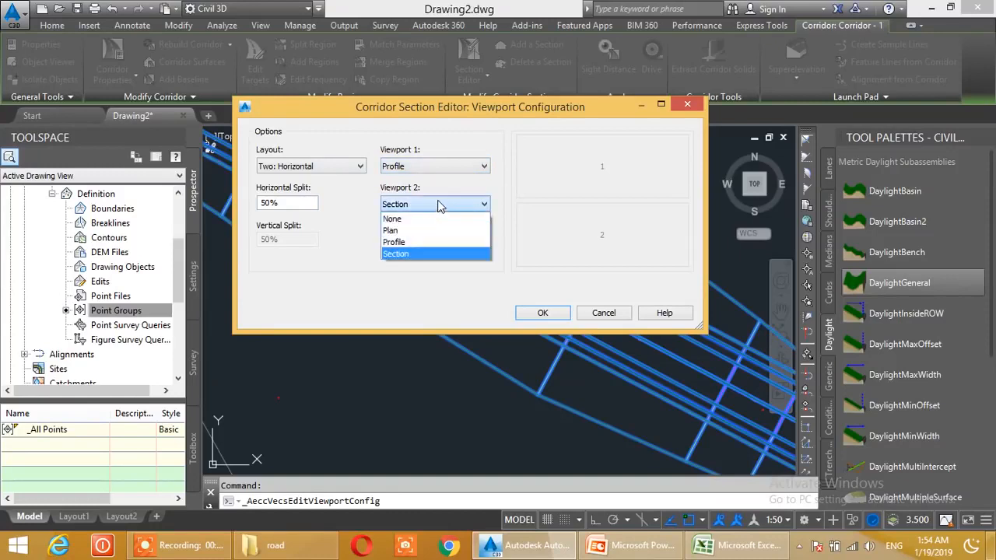
{"action": "left_click", "coordinate": [413, 255]}
{"action": "left_click", "coordinate": [543, 314]}
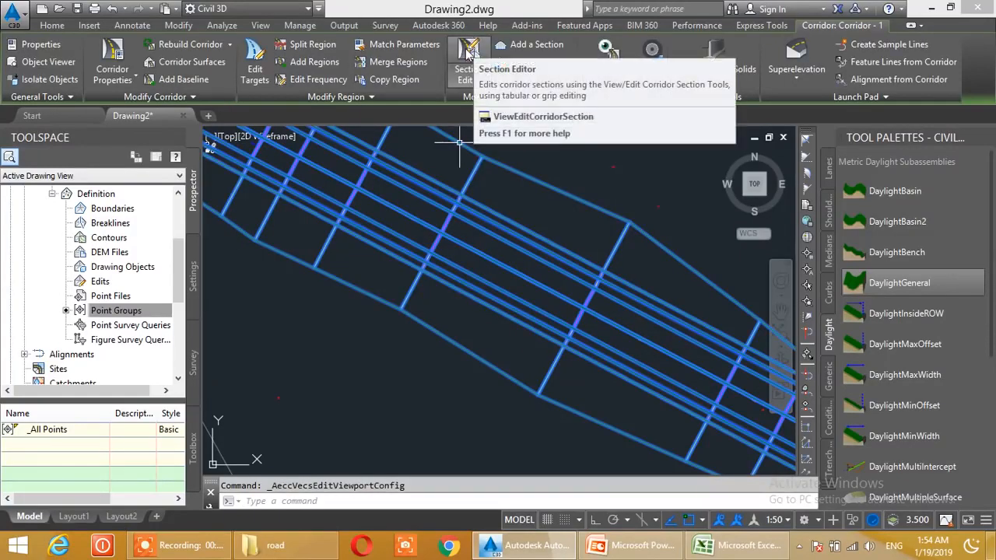
Open the corridor in the Section Editor and reduce the profile viewport's height to enlarge the section viewport
{"action": "left_click", "coordinate": [469, 51]}
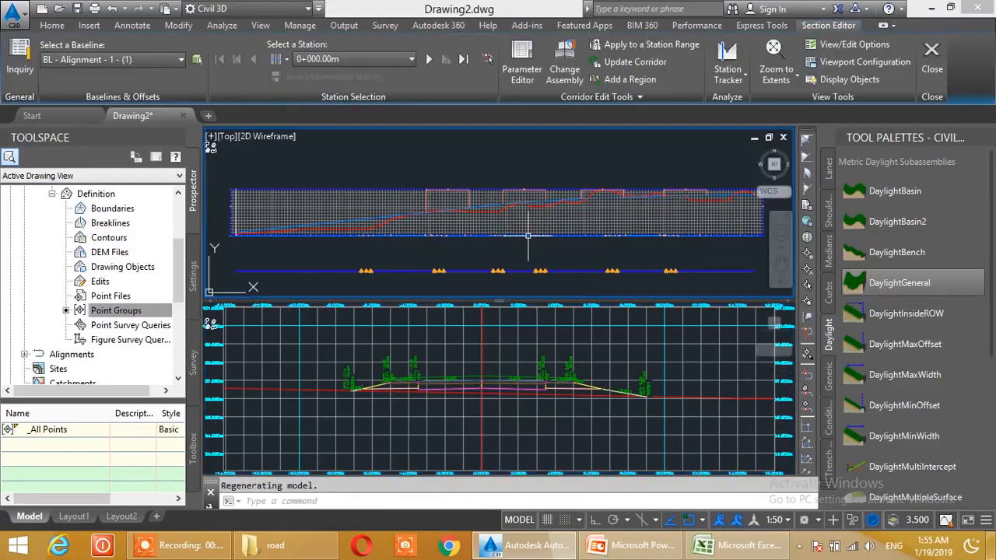
{"action": "scroll", "coordinate": [491, 233], "scroll_direction": "up", "scroll_amount": 3}
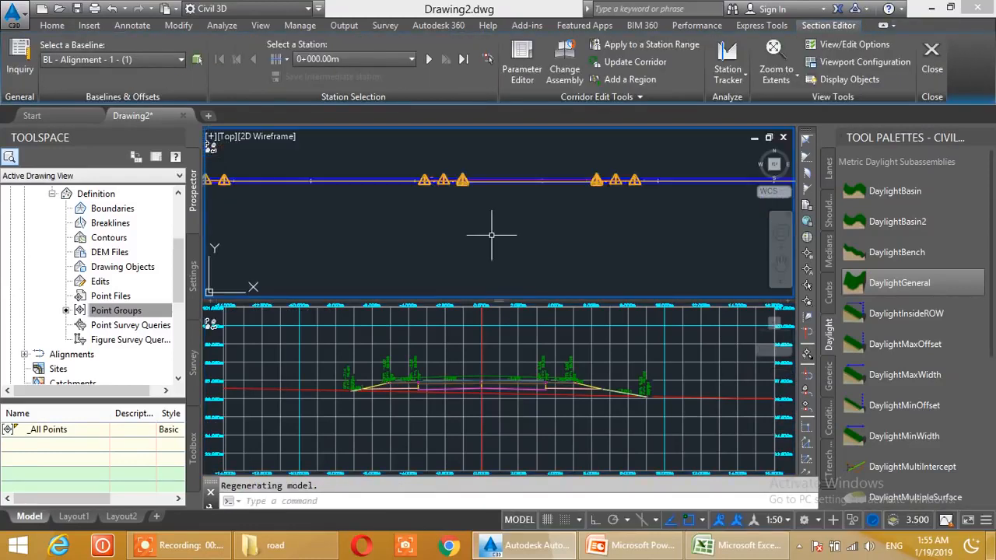
{"action": "scroll", "coordinate": [496, 208], "scroll_direction": "down", "scroll_amount": 1}
{"action": "middle_click_drag", "start_coordinate": [493, 195], "coordinate": [506, 287]}
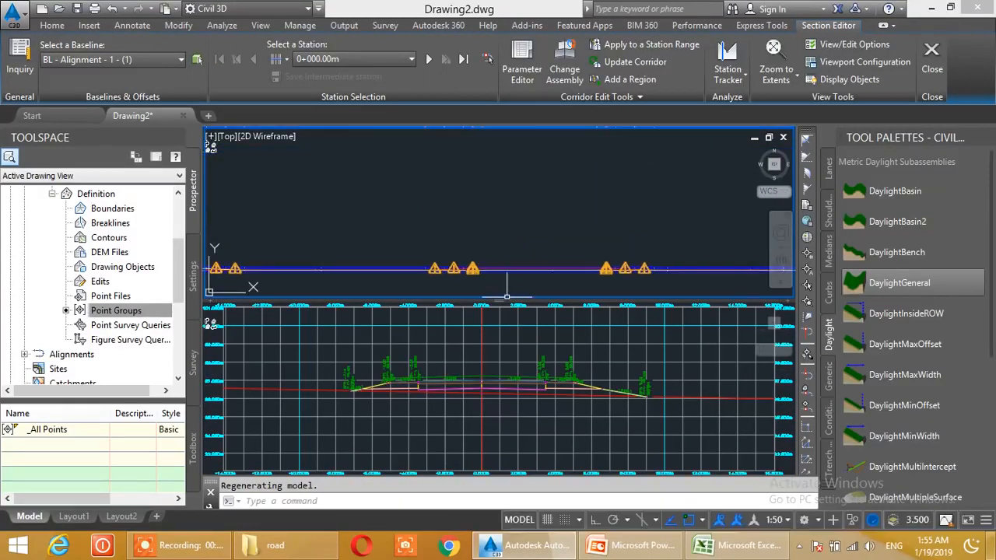
{"action": "left_click_drag", "start_coordinate": [503, 301], "coordinate": [504, 242]}
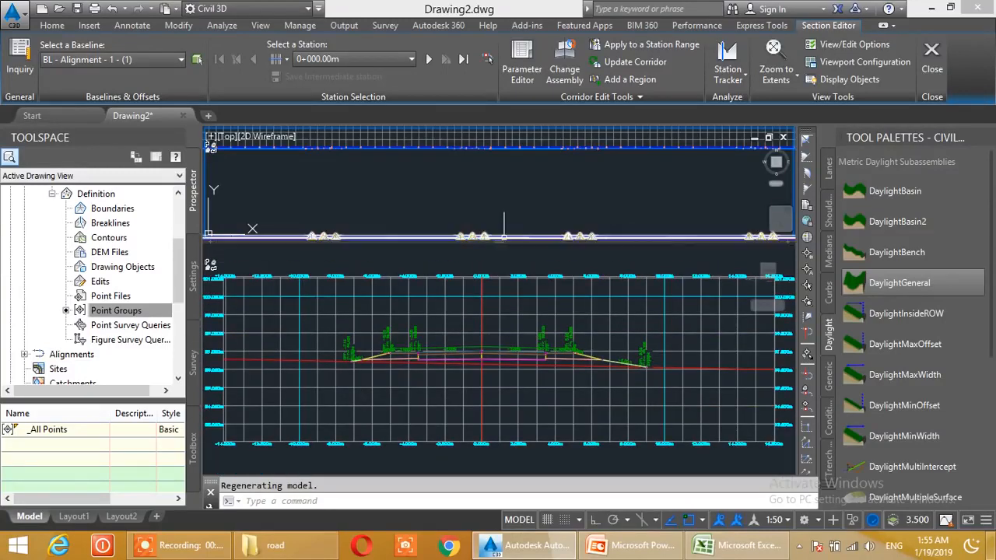
{"action": "left_click_drag", "start_coordinate": [494, 243], "coordinate": [495, 251]}
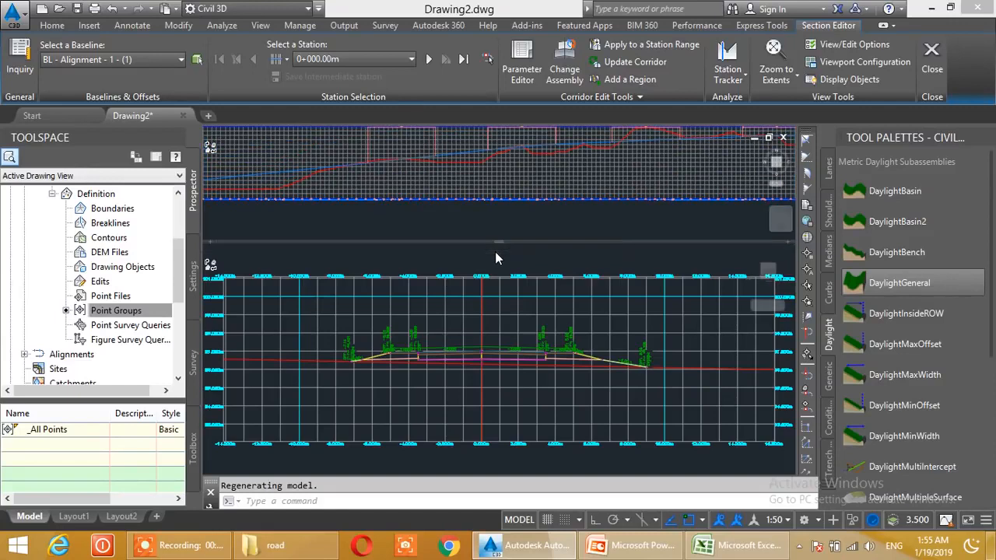
Set the section viewport's annotation scale to 1:75 and check the section labels at the road centreline
{"action": "left_click", "coordinate": [521, 375]}
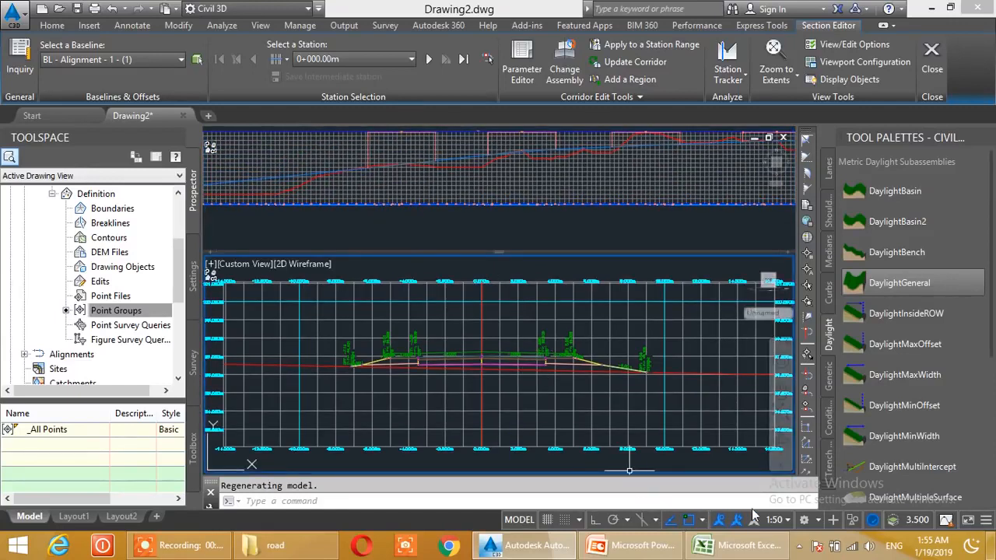
{"action": "left_click", "coordinate": [778, 520]}
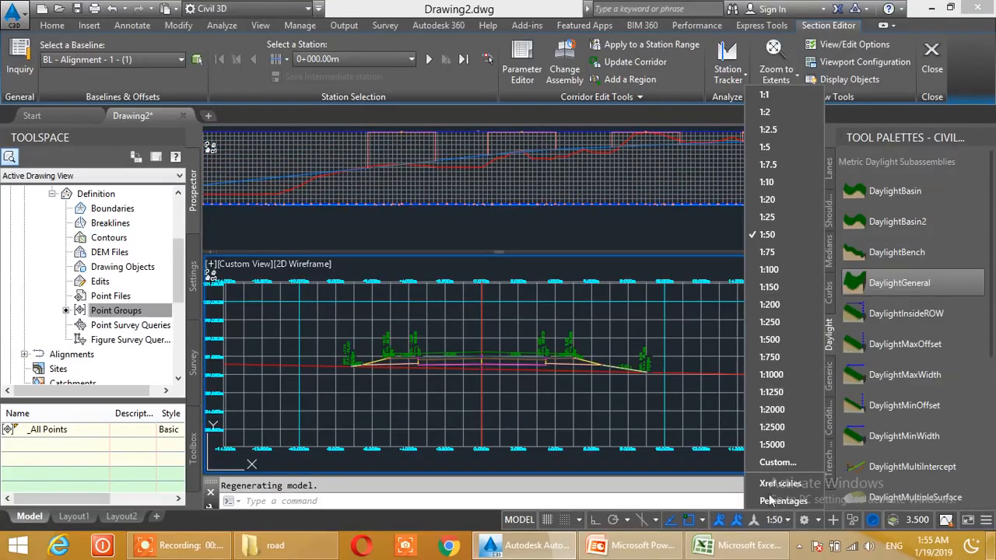
{"action": "left_click", "coordinate": [770, 252]}
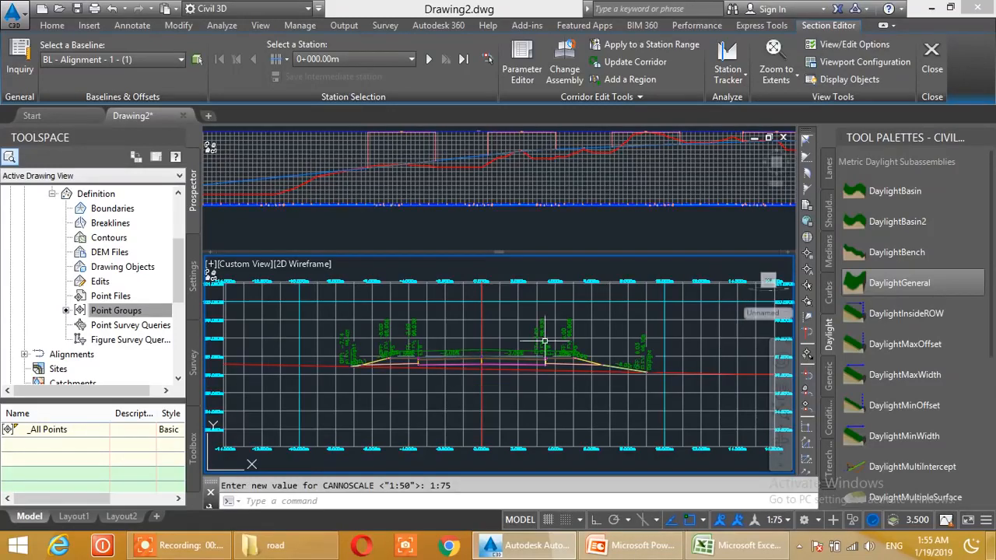
{"action": "scroll", "coordinate": [499, 359], "scroll_direction": "up", "scroll_amount": 4}
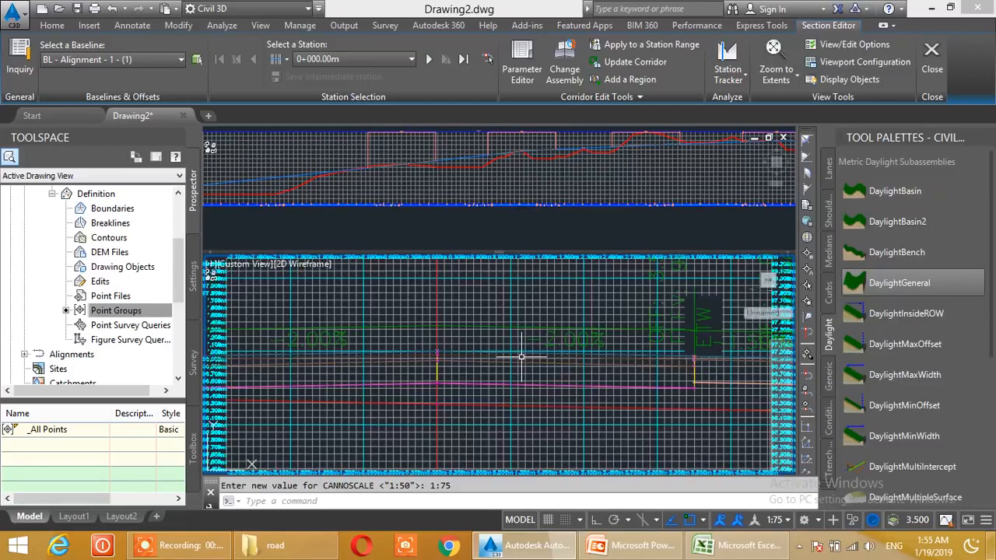
{"action": "scroll", "coordinate": [490, 344], "scroll_direction": "down", "scroll_amount": 5}
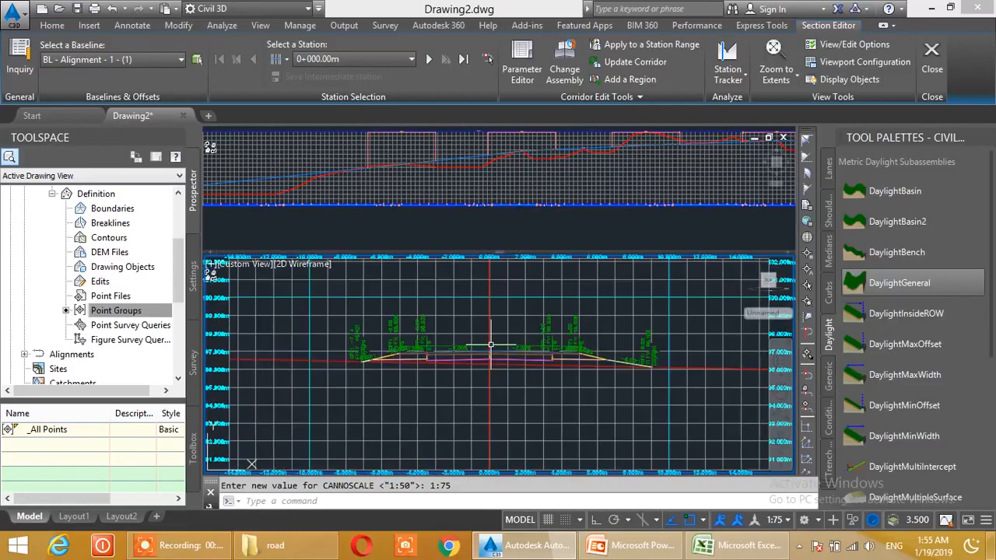
Display the corridor section at station 0+850.00m and check its lane slopes on both sides of the centreline
{"action": "left_click", "coordinate": [391, 58]}
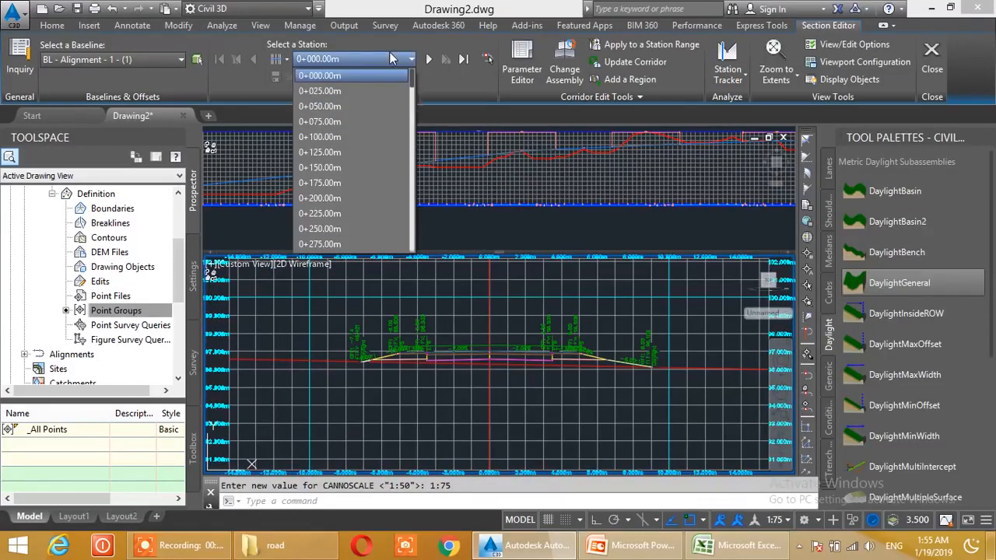
{"action": "scroll", "coordinate": [323, 145], "scroll_direction": "down", "scroll_amount": 3}
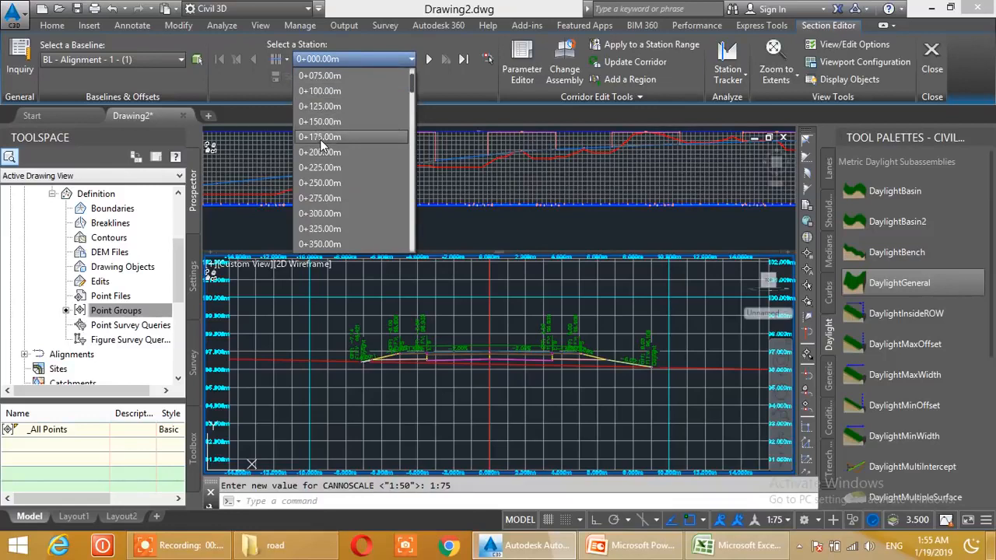
{"action": "scroll", "coordinate": [323, 146], "scroll_direction": "down", "scroll_amount": 2}
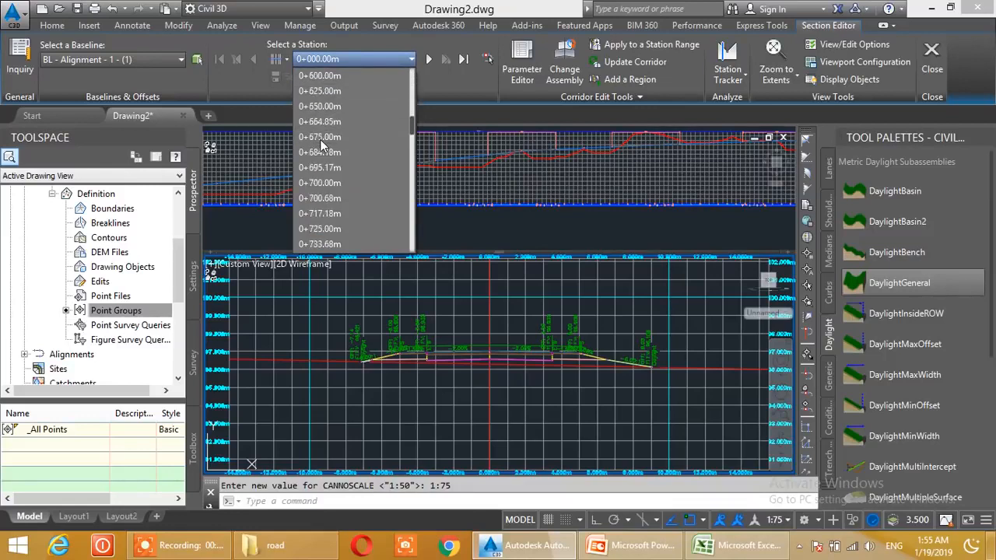
{"action": "scroll", "coordinate": [323, 153], "scroll_direction": "down", "scroll_amount": 2}
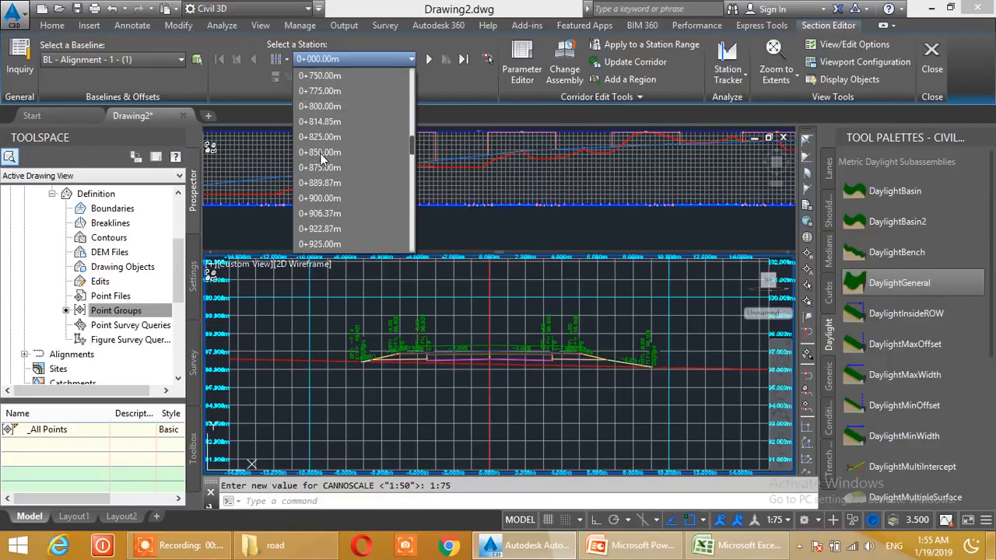
{"action": "left_click", "coordinate": [320, 153]}
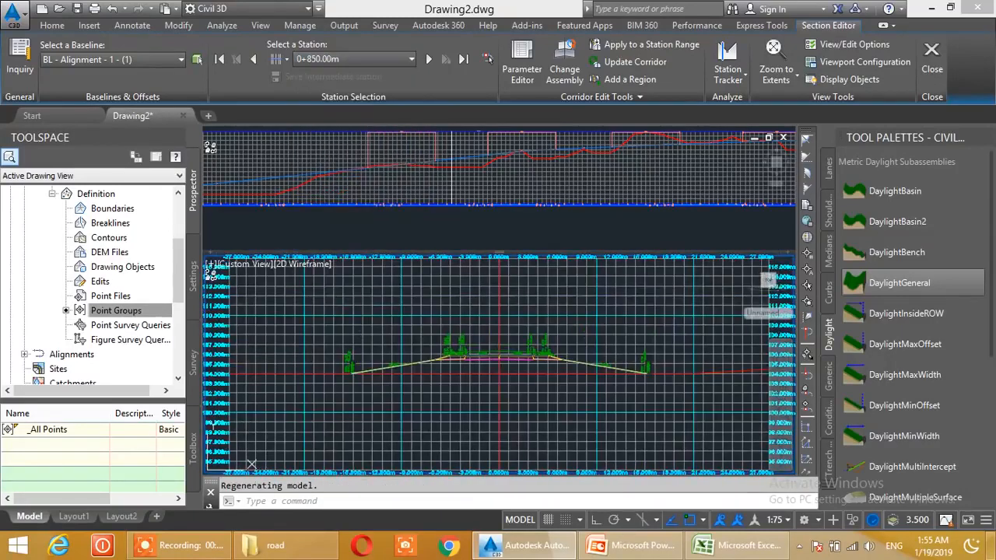
{"action": "scroll", "coordinate": [500, 340], "scroll_direction": "up", "scroll_amount": 5}
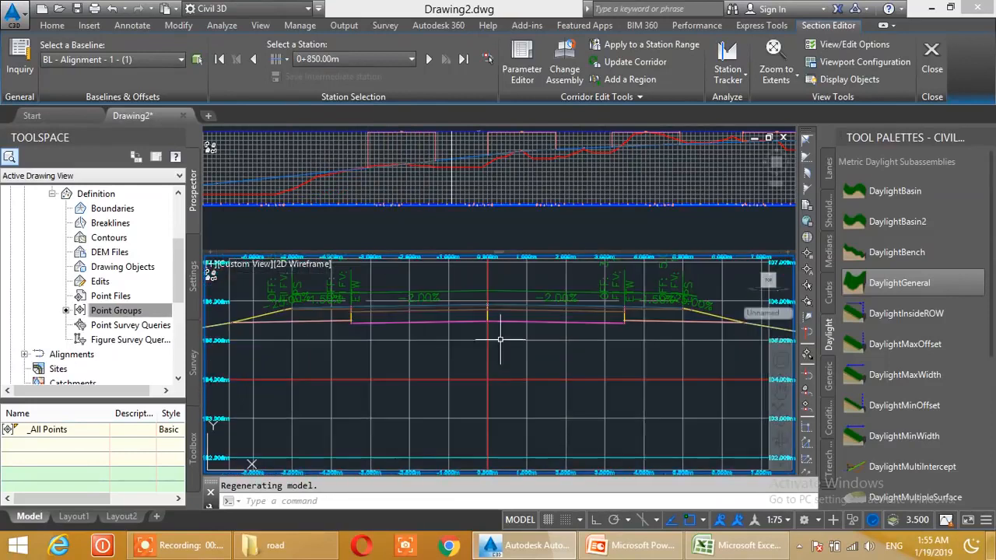
{"action": "middle_click_drag", "start_coordinate": [505, 316], "coordinate": [462, 306]}
{"action": "scroll", "coordinate": [475, 339], "scroll_direction": "down", "scroll_amount": 2}
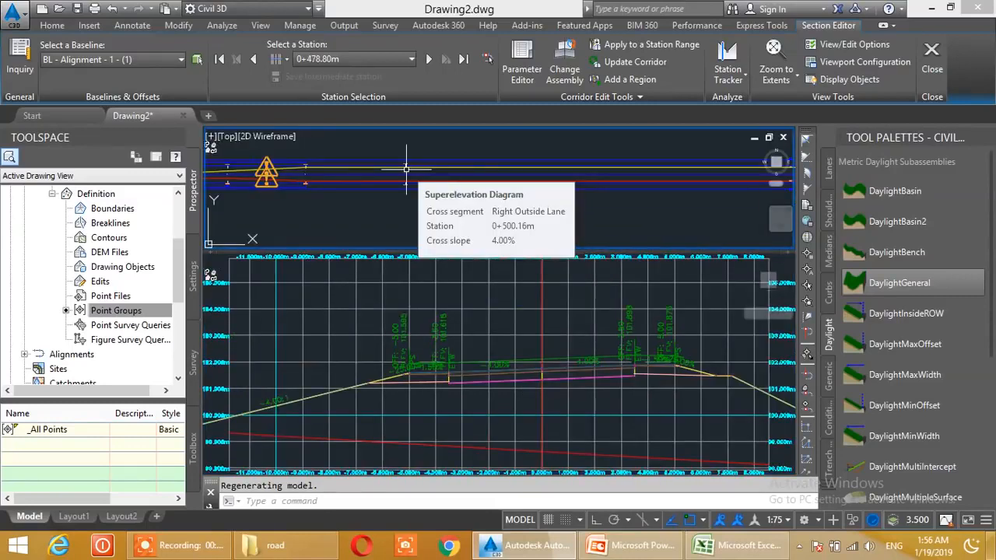
Examine the superelevation diagram and its station label around 0+500.00m in the profile viewport
{"action": "middle_click_drag", "start_coordinate": [375, 173], "coordinate": [400, 171]}
{"action": "scroll", "coordinate": [411, 170], "scroll_direction": "up", "scroll_amount": 4}
{"action": "scroll", "coordinate": [465, 168], "scroll_direction": "up", "scroll_amount": 2}
{"action": "scroll", "coordinate": [450, 165], "scroll_direction": "up", "scroll_amount": 4}
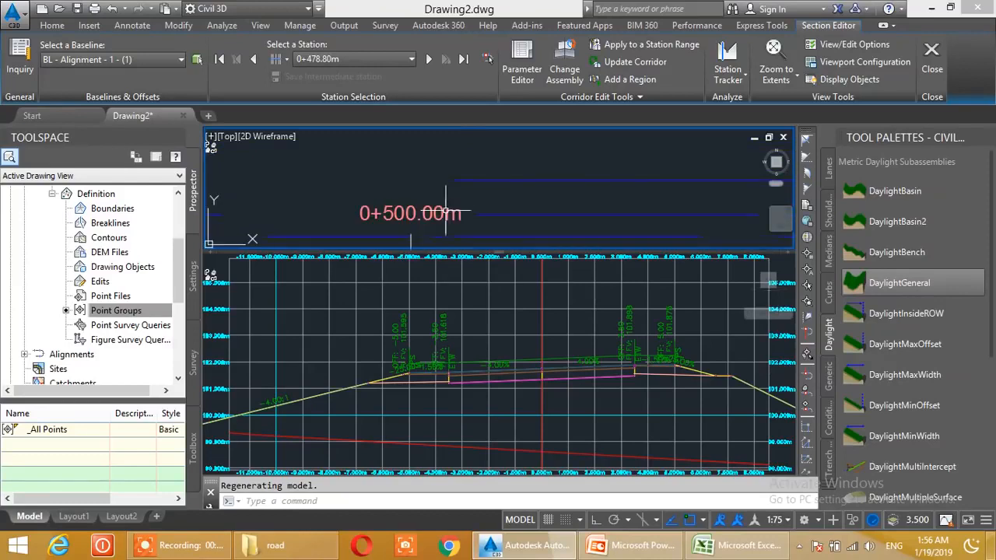
{"action": "scroll", "coordinate": [450, 165], "scroll_direction": "down", "scroll_amount": 5}
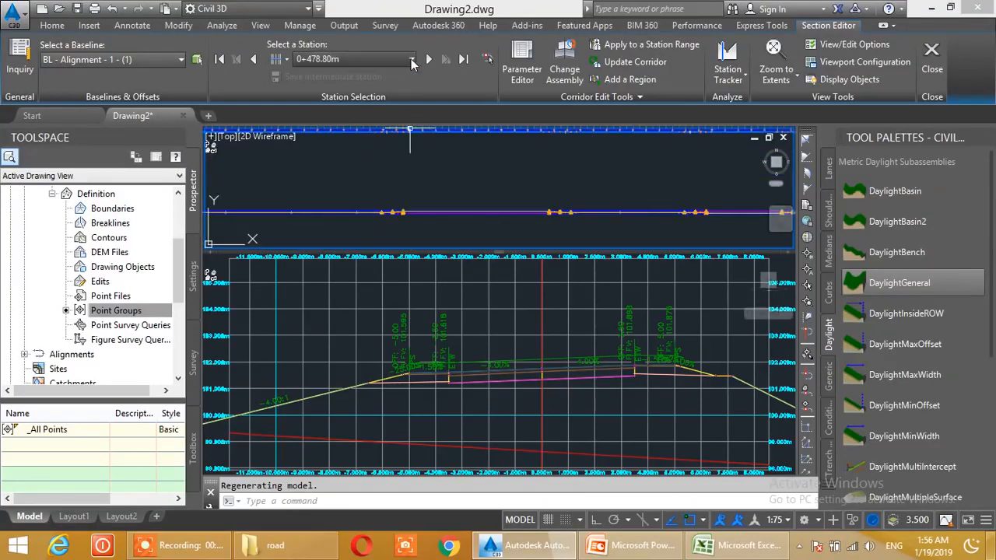
Display the corridor section at station 0+478.80m and check the slopes of both lanes
{"action": "left_click", "coordinate": [392, 61]}
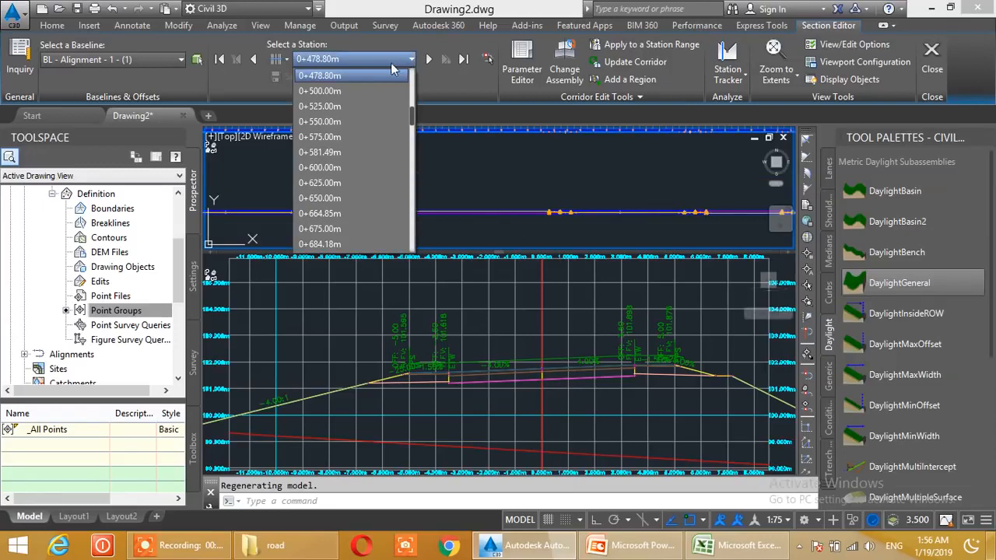
{"action": "left_click", "coordinate": [332, 76]}
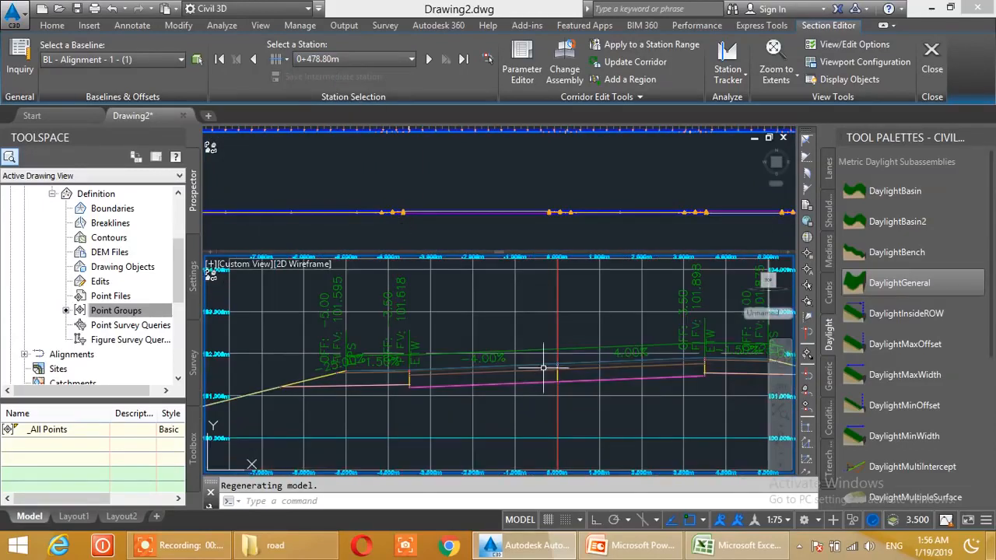
{"action": "scroll", "coordinate": [538, 347], "scroll_direction": "up", "scroll_amount": 4}
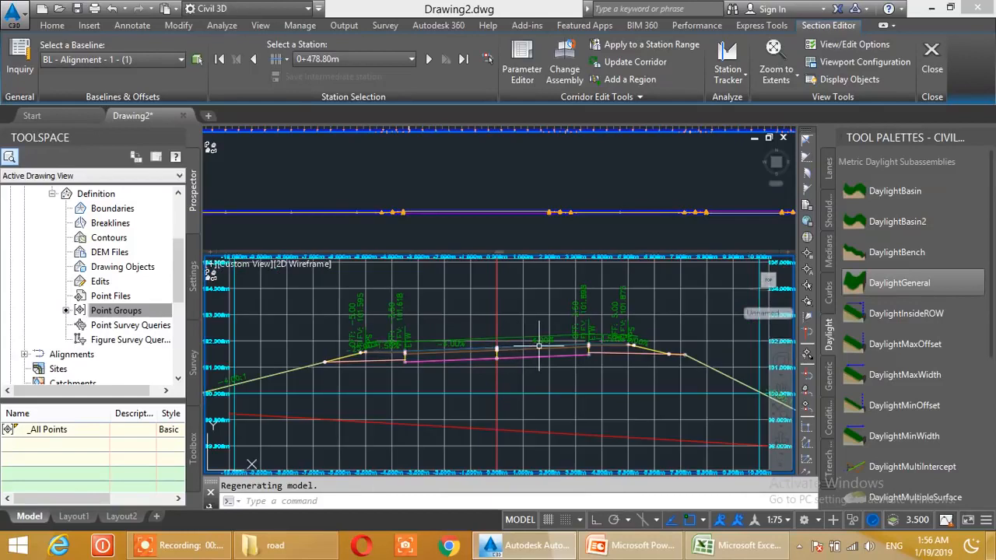
{"action": "middle_click_drag", "start_coordinate": [329, 339], "coordinate": [428, 340]}
{"action": "scroll", "coordinate": [432, 339], "scroll_direction": "down", "scroll_amount": 2}
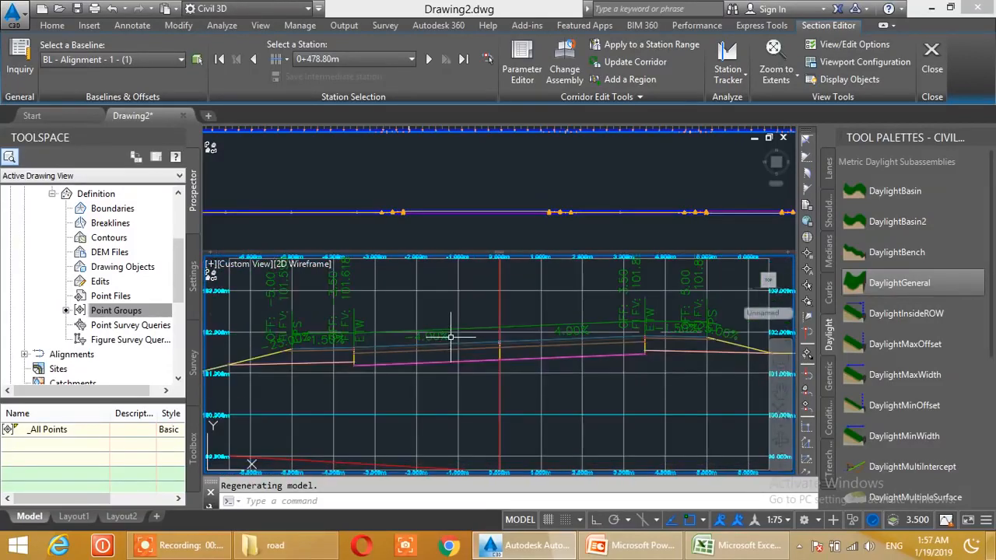
Display the corridor section at station 0+467.80m and check the slopes of both lanes
{"action": "left_click", "coordinate": [371, 58]}
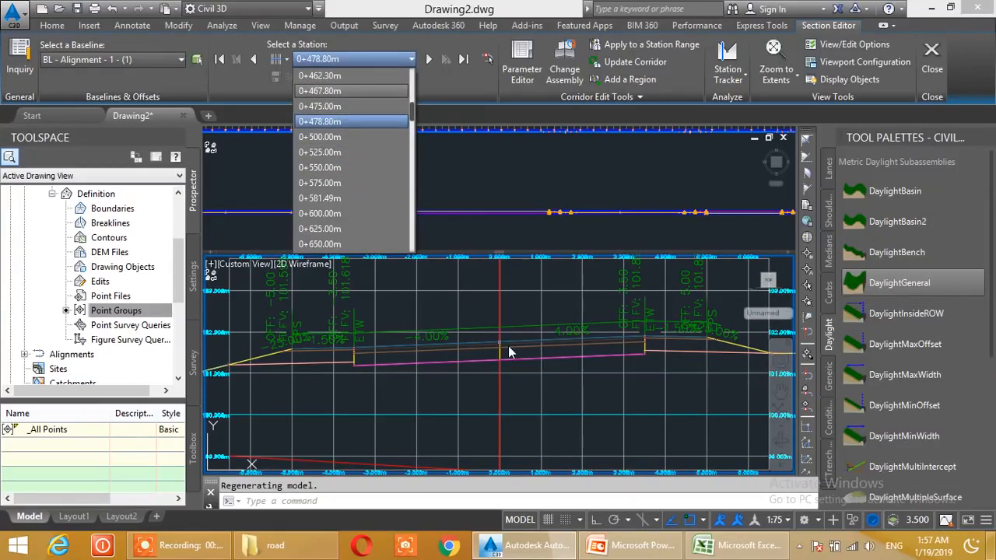
{"action": "left_click", "coordinate": [319, 90]}
{"action": "scroll", "coordinate": [506, 337], "scroll_direction": "up", "scroll_amount": 4}
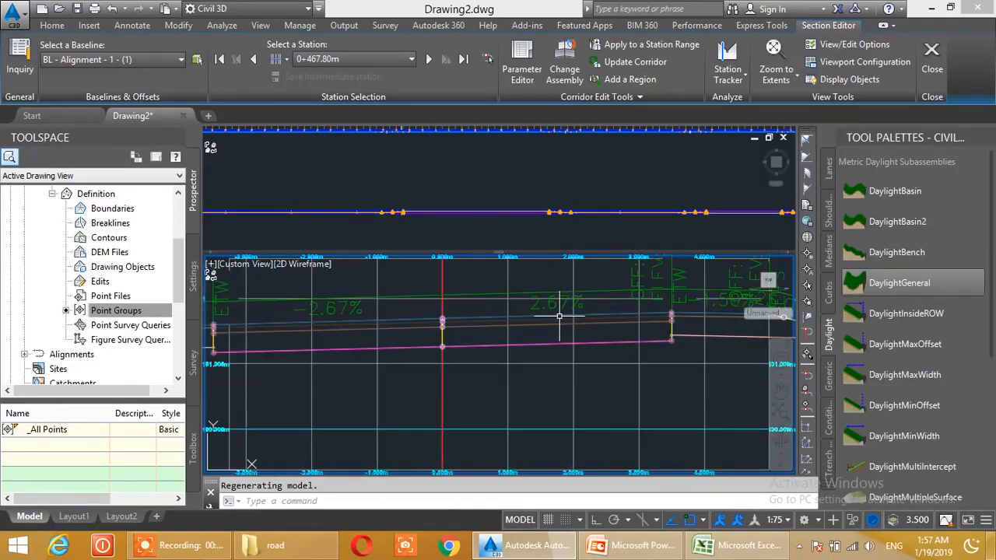
Display the corridor section at station 0+450.00m and check the slopes of both lanes
{"action": "middle_click_drag", "start_coordinate": [409, 299], "coordinate": [412, 319]}
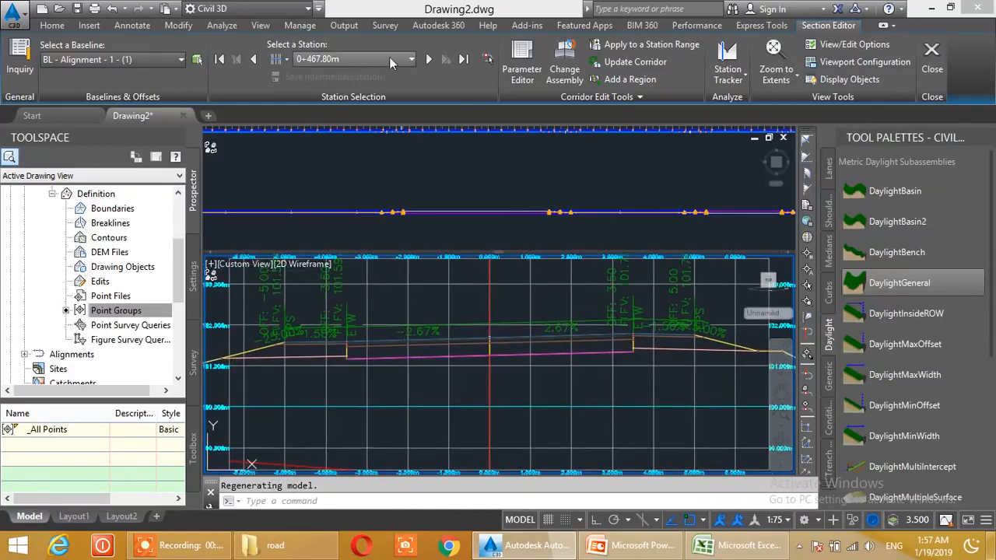
{"action": "left_click", "coordinate": [397, 60]}
{"action": "scroll", "coordinate": [366, 98], "scroll_direction": "up", "scroll_amount": 1}
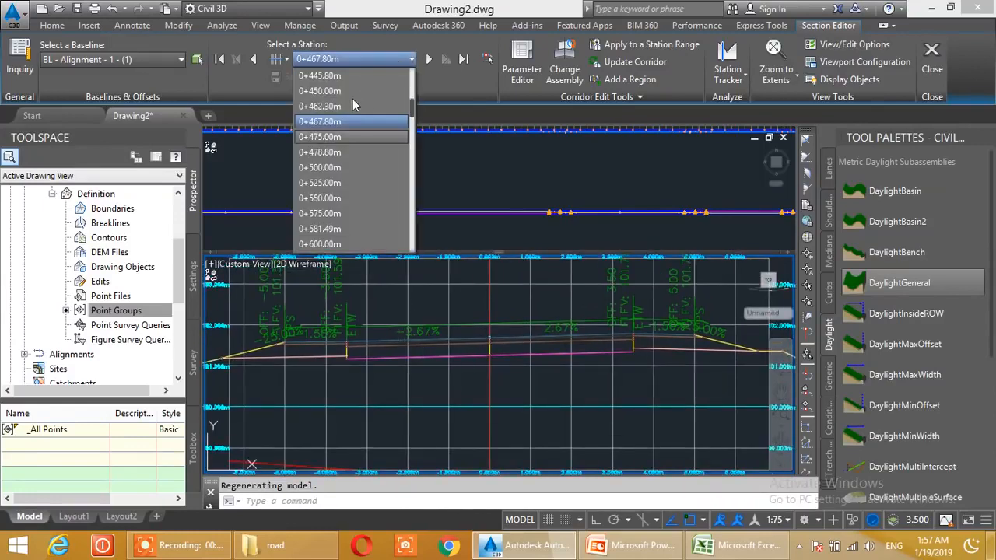
{"action": "left_click", "coordinate": [339, 91]}
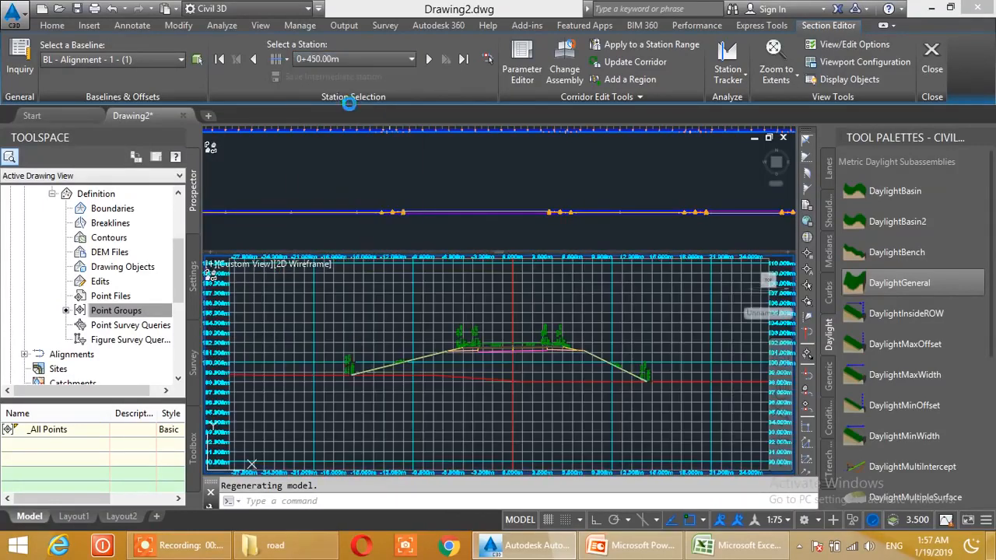
{"action": "scroll", "coordinate": [515, 354], "scroll_direction": "up", "scroll_amount": 6}
{"action": "middle_click_drag", "start_coordinate": [578, 345], "coordinate": [522, 315]}
{"action": "scroll", "coordinate": [448, 307], "scroll_direction": "up", "scroll_amount": 2}
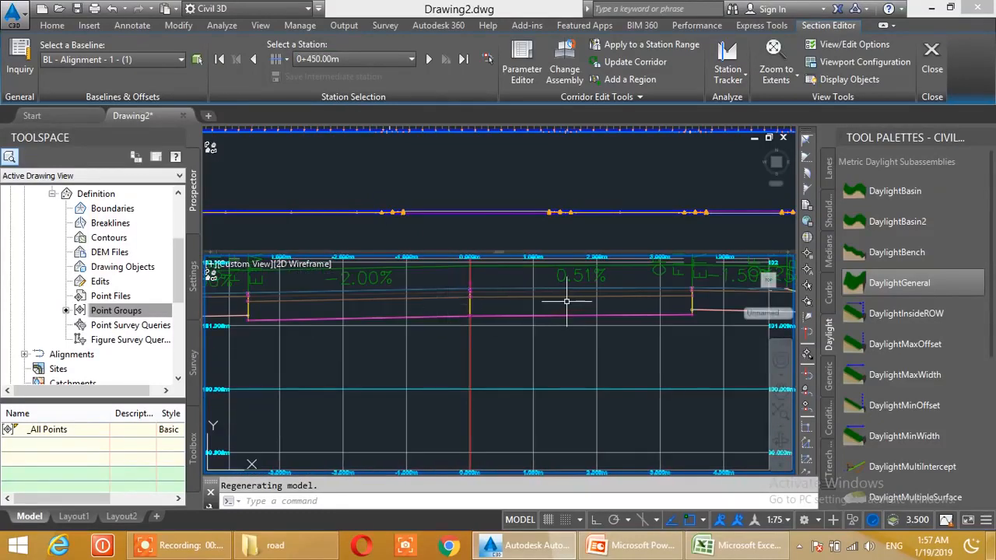
{"action": "scroll", "coordinate": [566, 301], "scroll_direction": "down", "scroll_amount": 2}
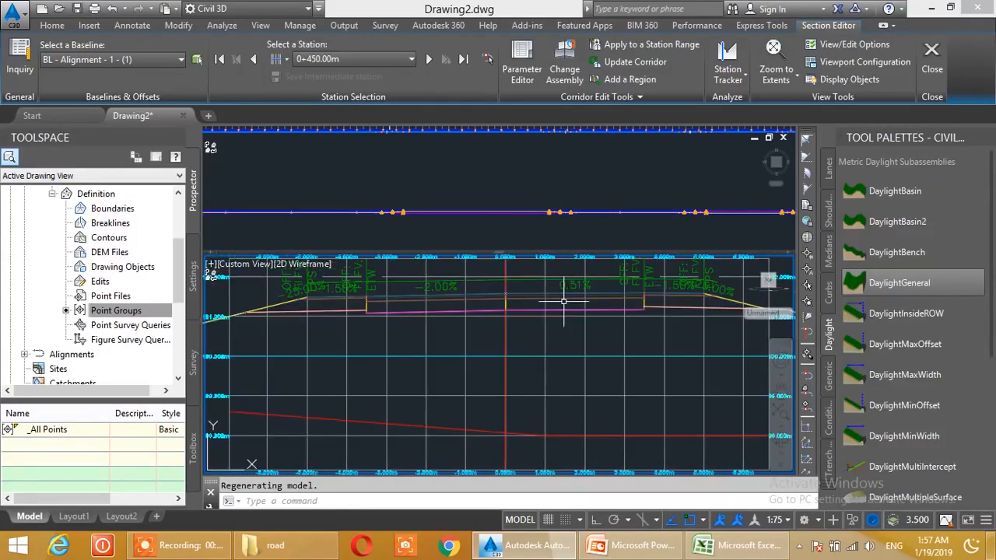
Set the annotation scale to 1:50, inspect the left lane's top link in the section, and close the Section Editor
{"action": "left_click", "coordinate": [386, 56]}
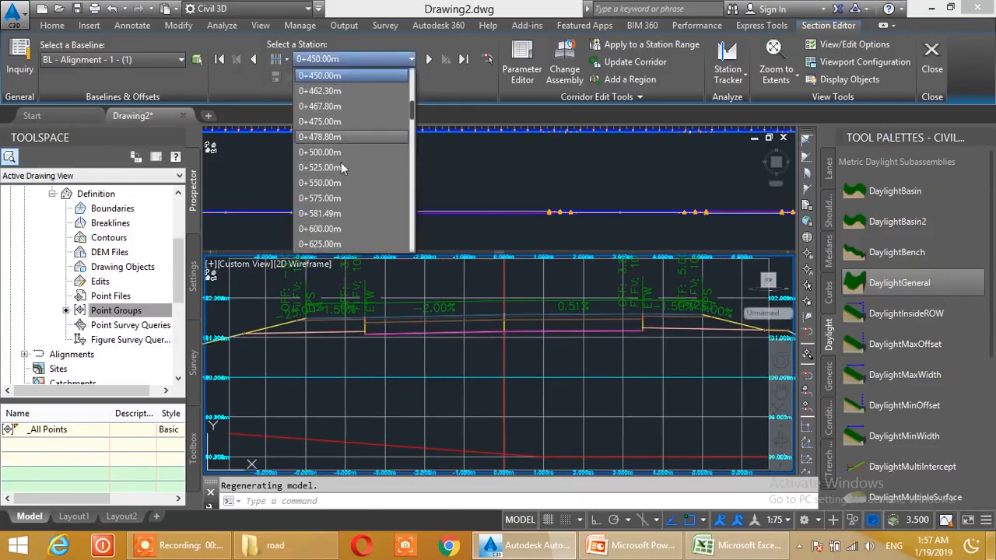
{"action": "left_click", "coordinate": [564, 341]}
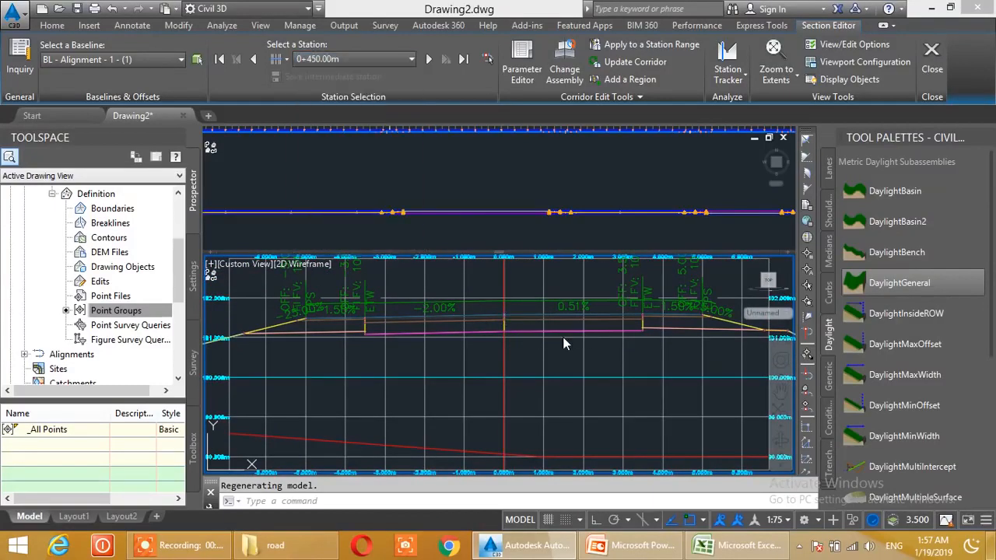
{"action": "middle_click_drag", "start_coordinate": [547, 299], "coordinate": [605, 348]}
{"action": "scroll", "coordinate": [605, 347], "scroll_direction": "up", "scroll_amount": 2}
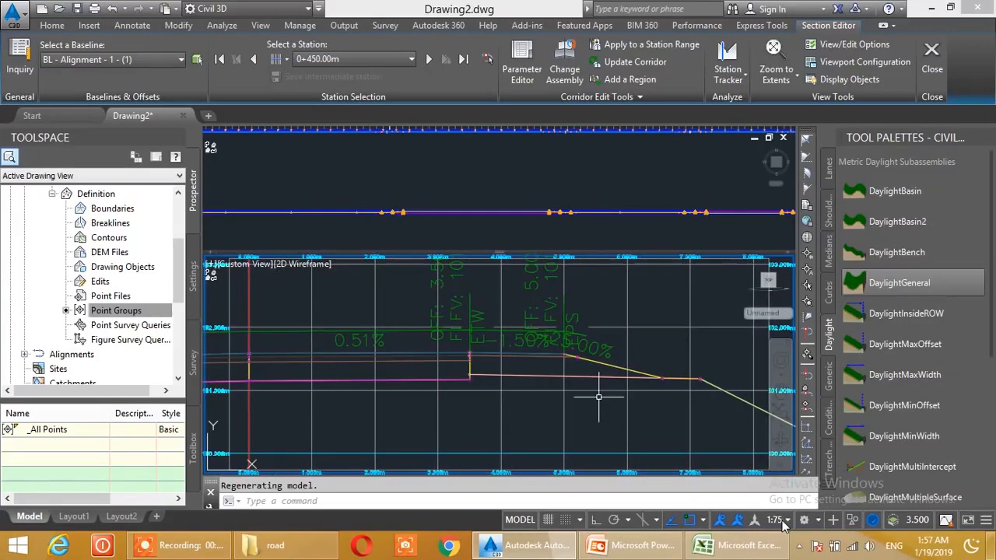
{"action": "left_click", "coordinate": [784, 526]}
{"action": "left_click", "coordinate": [775, 236]}
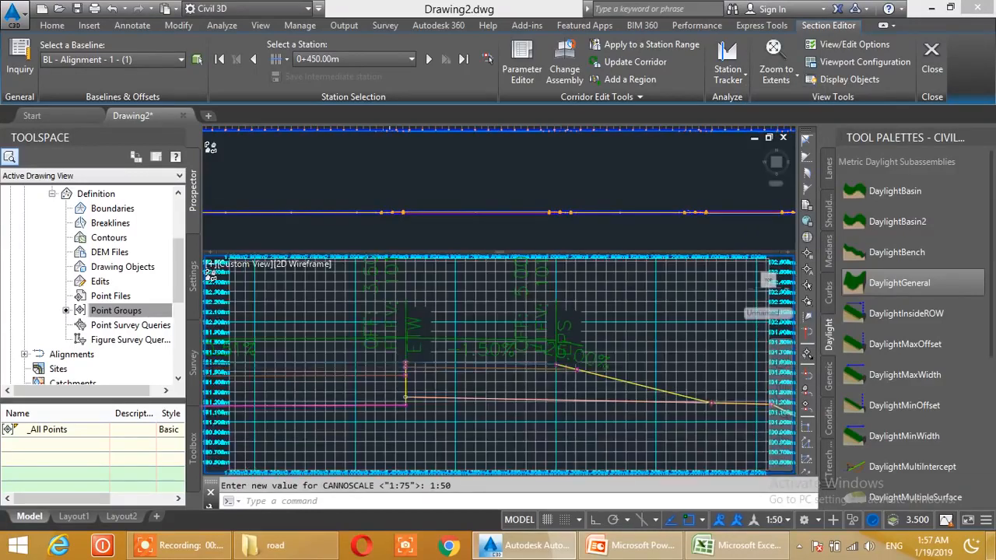
{"action": "scroll", "coordinate": [500, 346], "scroll_direction": "down", "scroll_amount": 6}
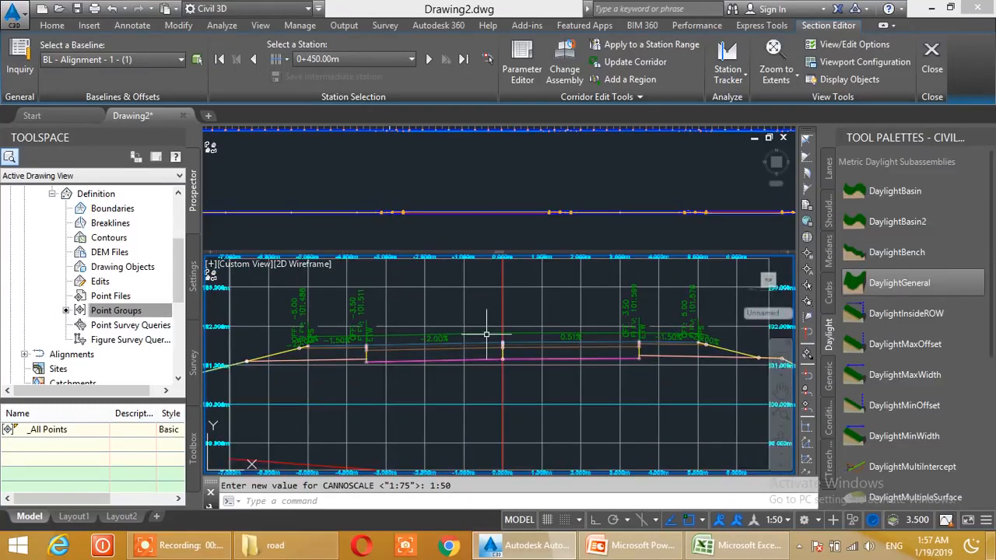
{"action": "mouse_move", "coordinate": [486, 335]}
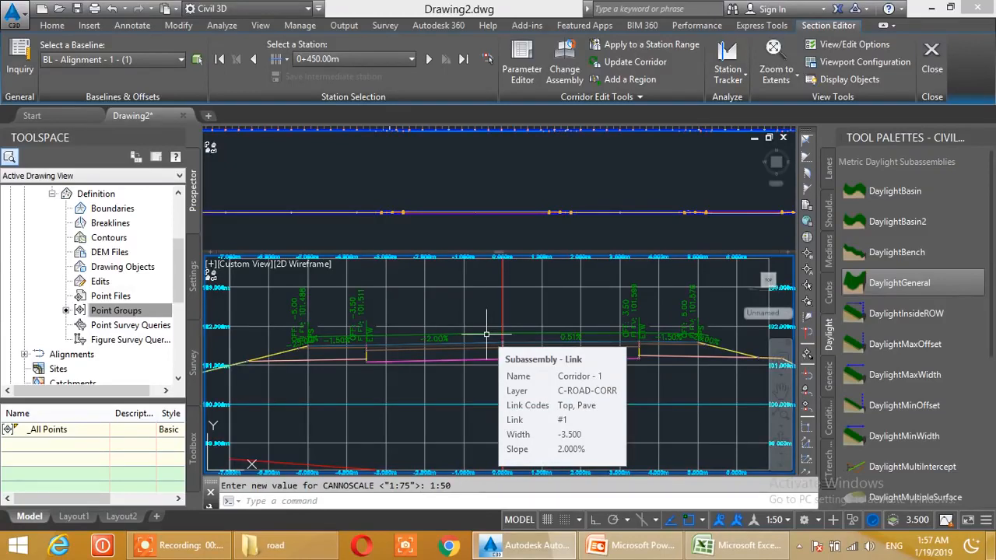
{"action": "left_click", "coordinate": [931, 49]}
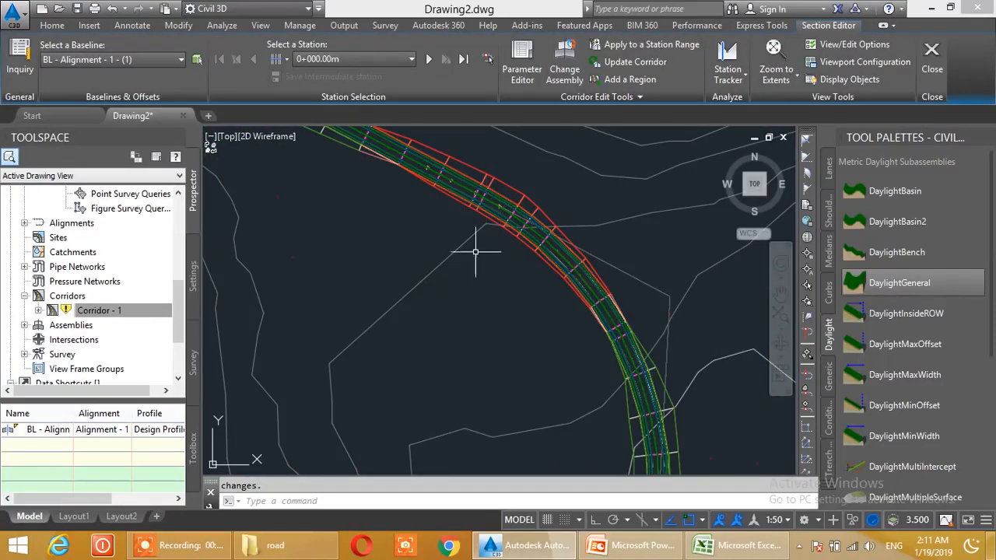
Examine the corridor and its superelevation labels along the curves in plan, and leave the Section Editor
{"action": "scroll", "coordinate": [475, 252], "scroll_direction": "up", "scroll_amount": 3}
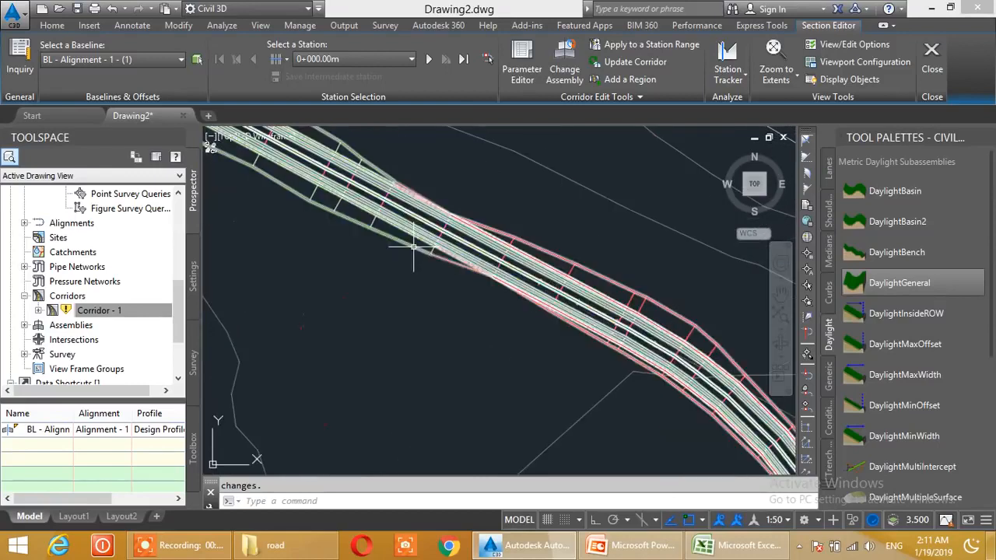
{"action": "scroll", "coordinate": [455, 241], "scroll_direction": "up", "scroll_amount": 2}
{"action": "scroll", "coordinate": [447, 235], "scroll_direction": "down", "scroll_amount": 2}
{"action": "scroll", "coordinate": [418, 241], "scroll_direction": "up", "scroll_amount": 4}
{"action": "scroll", "coordinate": [400, 256], "scroll_direction": "down", "scroll_amount": 5}
{"action": "middle_click_drag", "start_coordinate": [350, 223], "coordinate": [361, 241]}
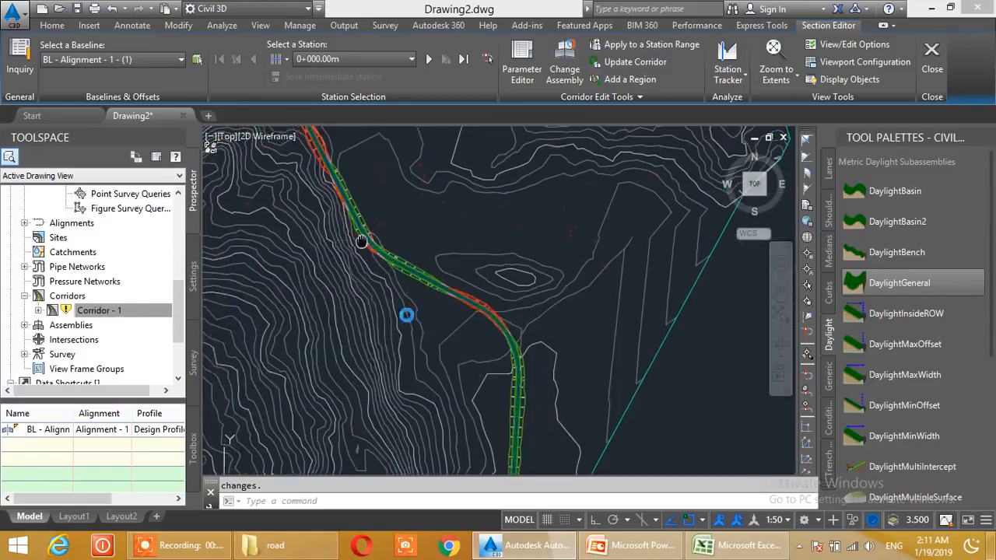
{"action": "scroll", "coordinate": [362, 240], "scroll_direction": "up", "scroll_amount": 10}
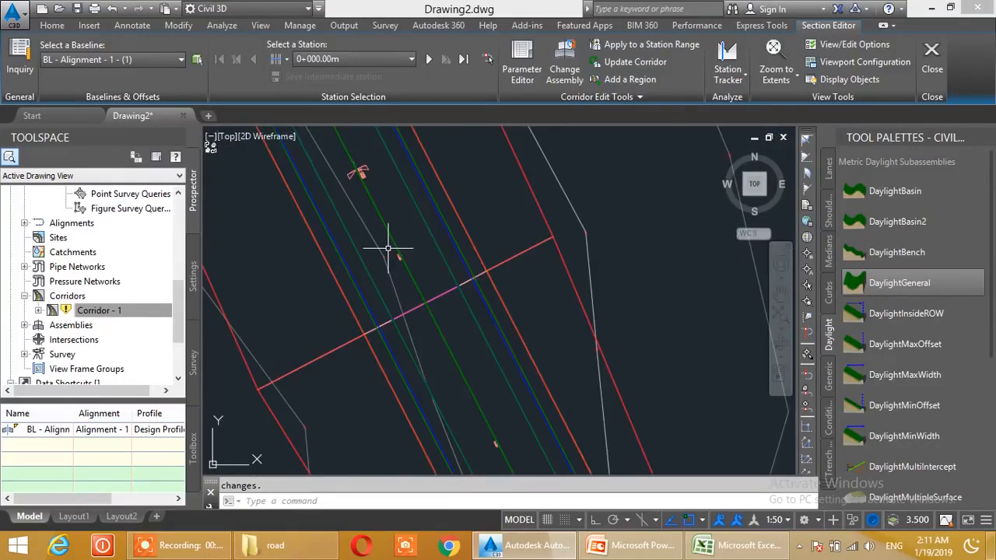
{"action": "scroll", "coordinate": [388, 249], "scroll_direction": "down", "scroll_amount": 5}
{"action": "scroll", "coordinate": [344, 195], "scroll_direction": "up", "scroll_amount": 4}
{"action": "scroll", "coordinate": [291, 172], "scroll_direction": "up", "scroll_amount": 2}
{"action": "scroll", "coordinate": [291, 173], "scroll_direction": "down", "scroll_amount": 6}
{"action": "middle_click_drag", "start_coordinate": [433, 262], "coordinate": [423, 218]}
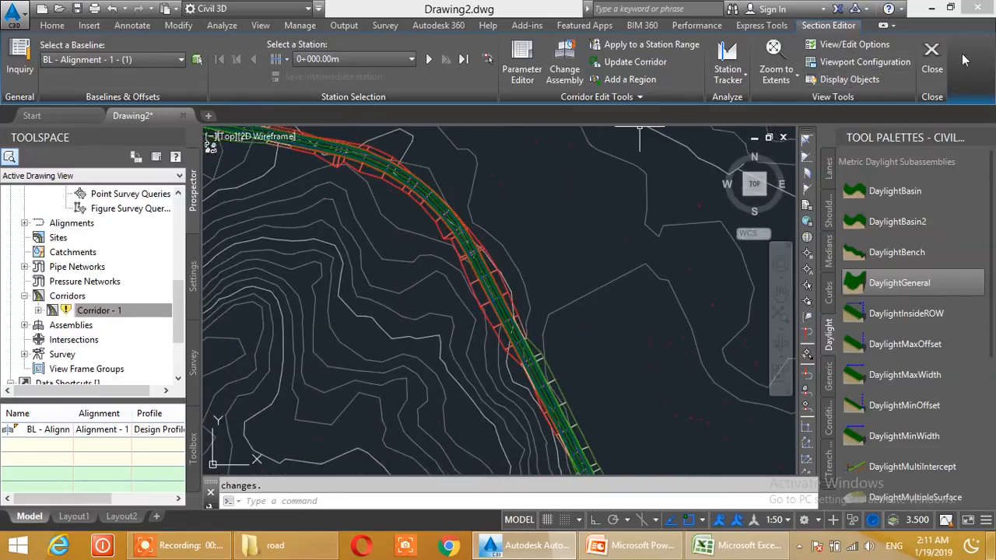
{"action": "left_click", "coordinate": [931, 53]}
Select Corridor - 1 and view the superelevation curve details of Alignment - 1 in the Superelevation Curve Manager
{"action": "scroll", "coordinate": [582, 247], "scroll_direction": "up", "scroll_amount": 3}
{"action": "scroll", "coordinate": [422, 200], "scroll_direction": "up", "scroll_amount": 3}
{"action": "scroll", "coordinate": [422, 189], "scroll_direction": "up", "scroll_amount": 2}
{"action": "scroll", "coordinate": [456, 265], "scroll_direction": "up", "scroll_amount": 1}
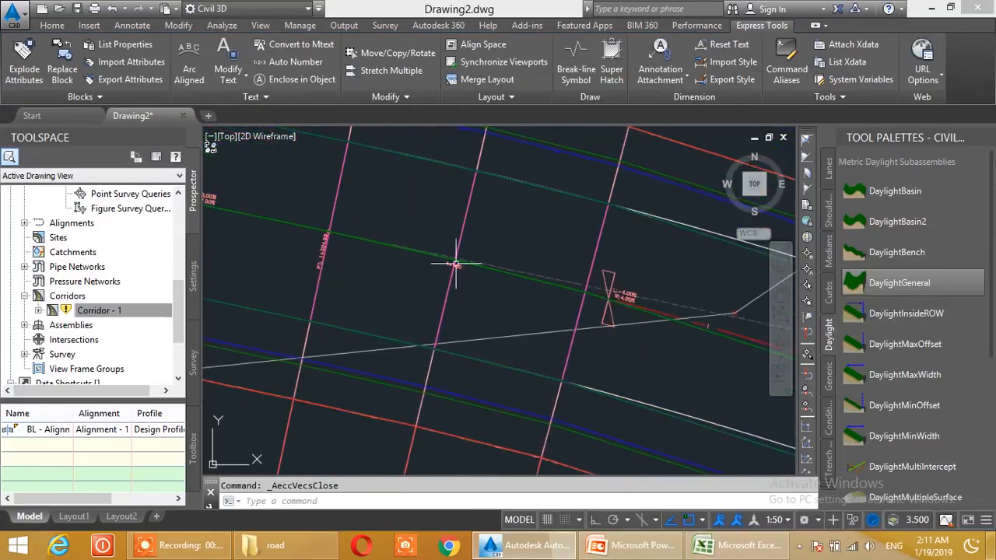
{"action": "left_click", "coordinate": [391, 240]}
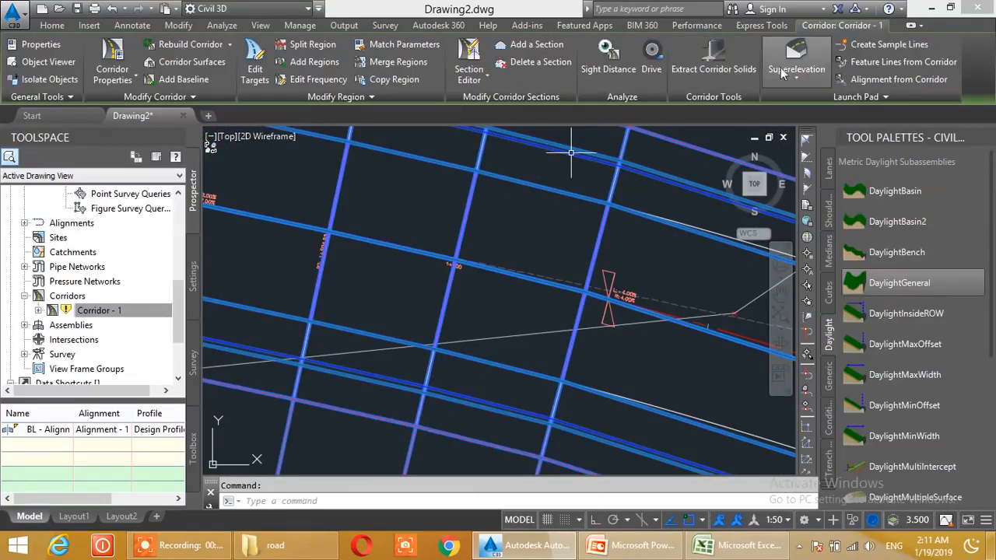
{"action": "left_click", "coordinate": [806, 83]}
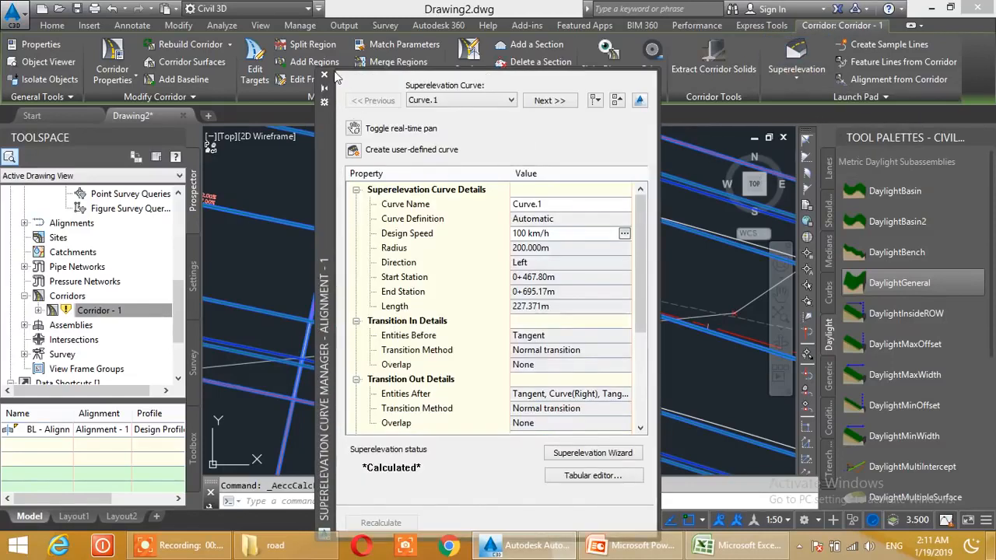
{"action": "left_click", "coordinate": [323, 75]}
{"action": "left_click", "coordinate": [794, 81]}
{"action": "left_click", "coordinate": [809, 103]}
{"action": "left_click", "coordinate": [324, 79]}
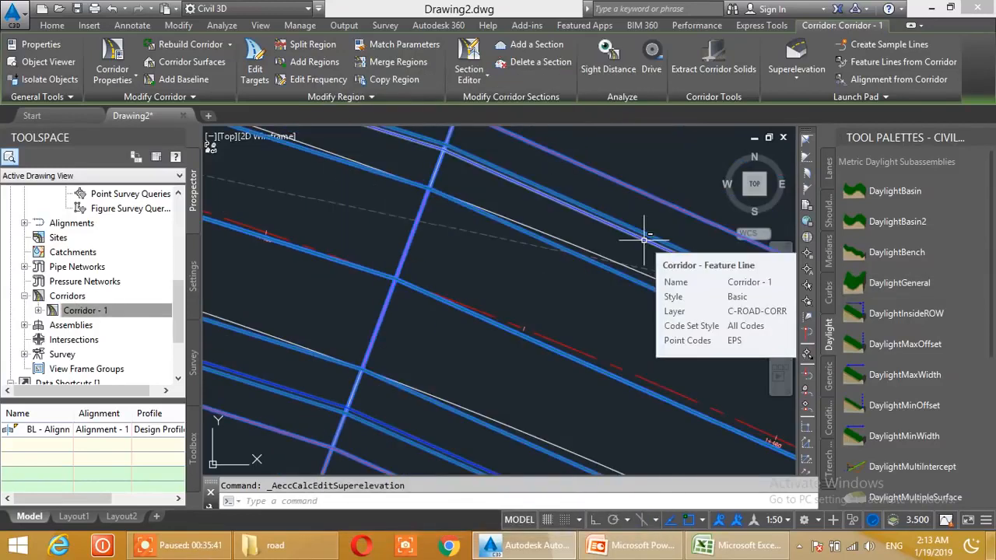
Start a new superelevation calculation for an undivided crowned roadway with the pivot method Outside Of Curve
{"action": "left_click", "coordinate": [802, 78]}
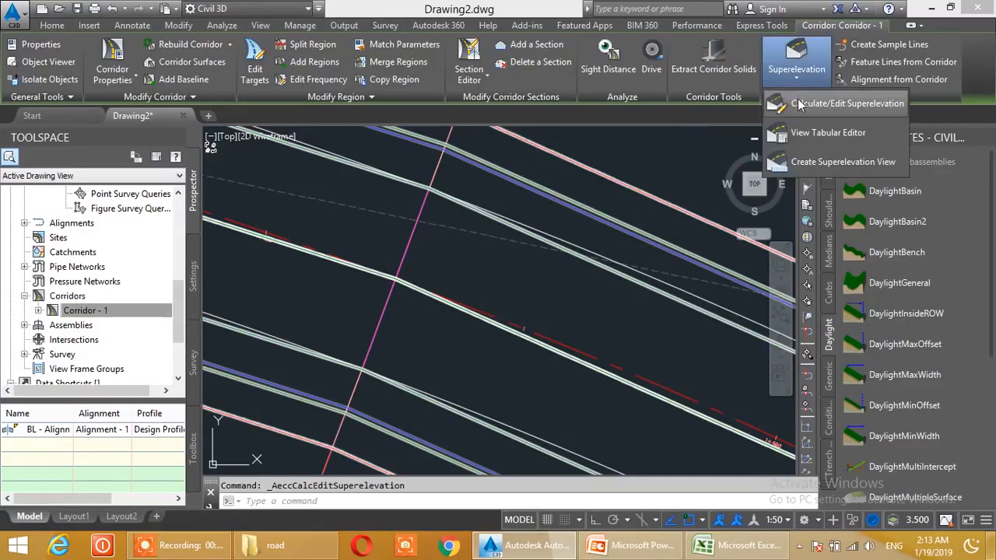
{"action": "left_click", "coordinate": [797, 101]}
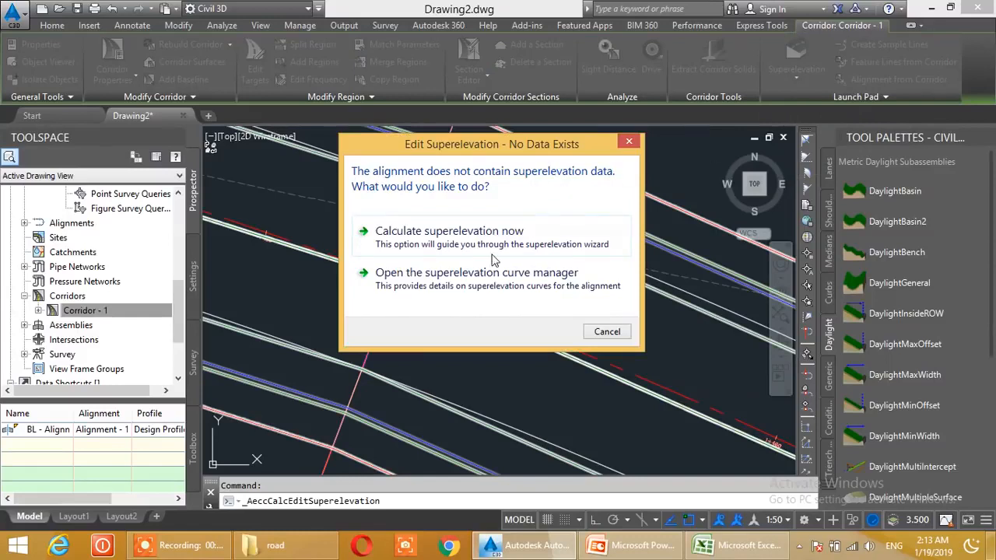
{"action": "left_click", "coordinate": [500, 233]}
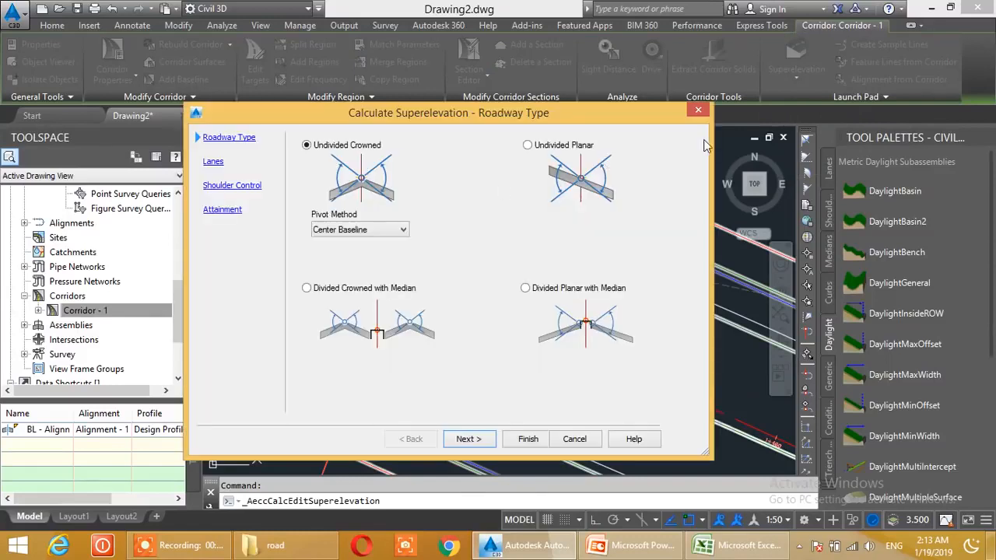
{"action": "left_click", "coordinate": [366, 230]}
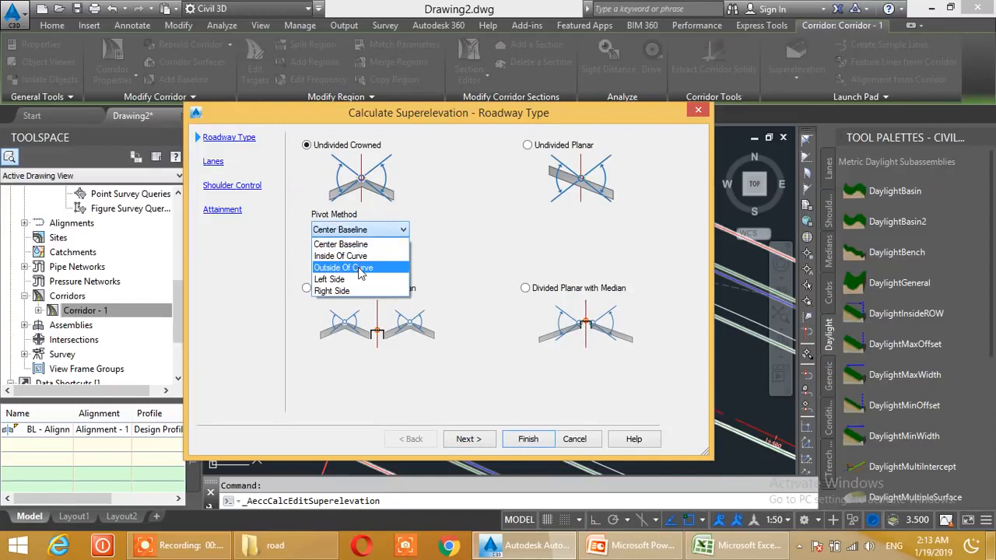
{"action": "left_click", "coordinate": [360, 269]}
{"action": "left_click", "coordinate": [470, 439]}
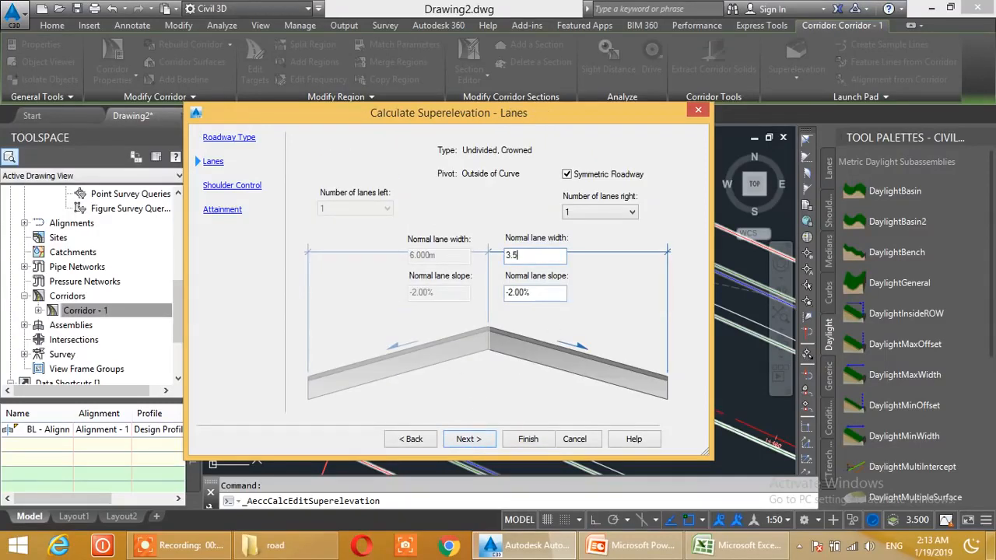
Calculate the superelevation with 3.5 m lanes, outside edge shoulders excluded and overlap resolved automatically, and review the resulting table
{"action": "left_click", "coordinate": [467, 439]}
{"action": "left_click", "coordinate": [506, 164]}
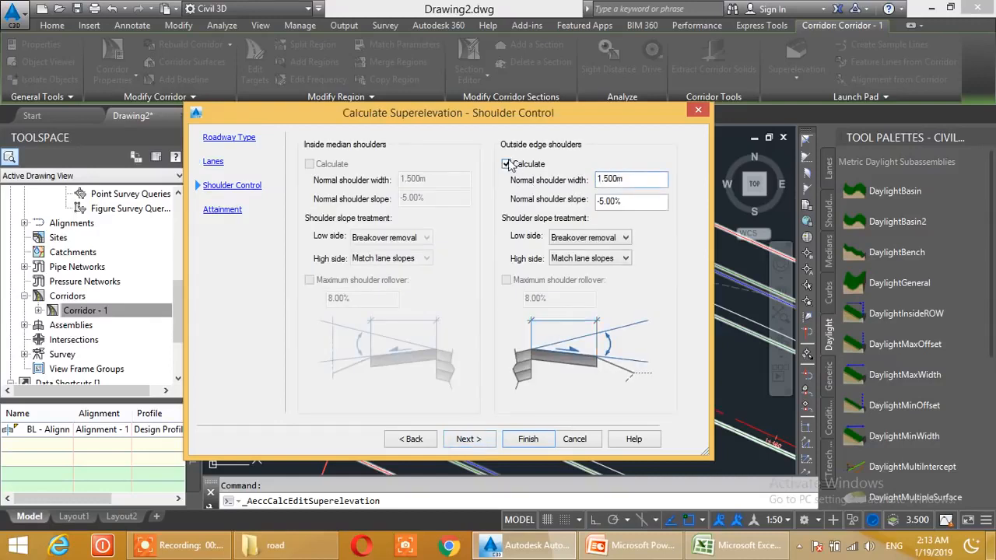
{"action": "left_click", "coordinate": [468, 439]}
{"action": "left_click", "coordinate": [311, 392]}
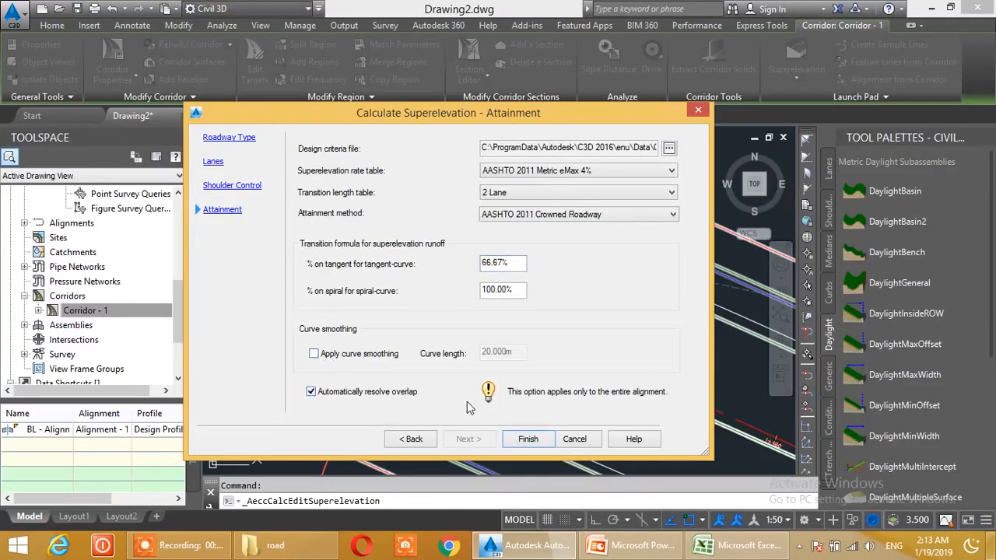
{"action": "left_click", "coordinate": [528, 439]}
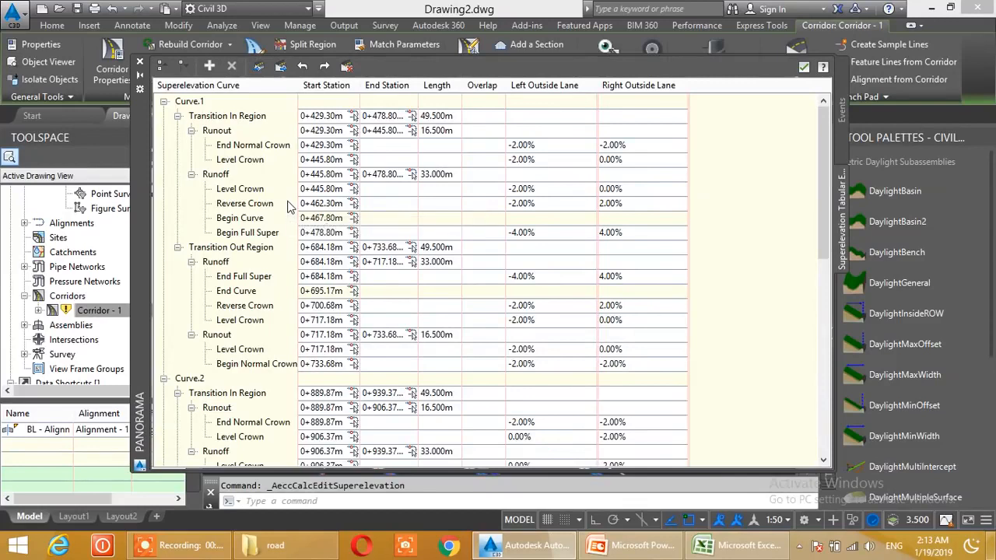
{"action": "scroll", "coordinate": [405, 184], "scroll_direction": "down", "scroll_amount": 8}
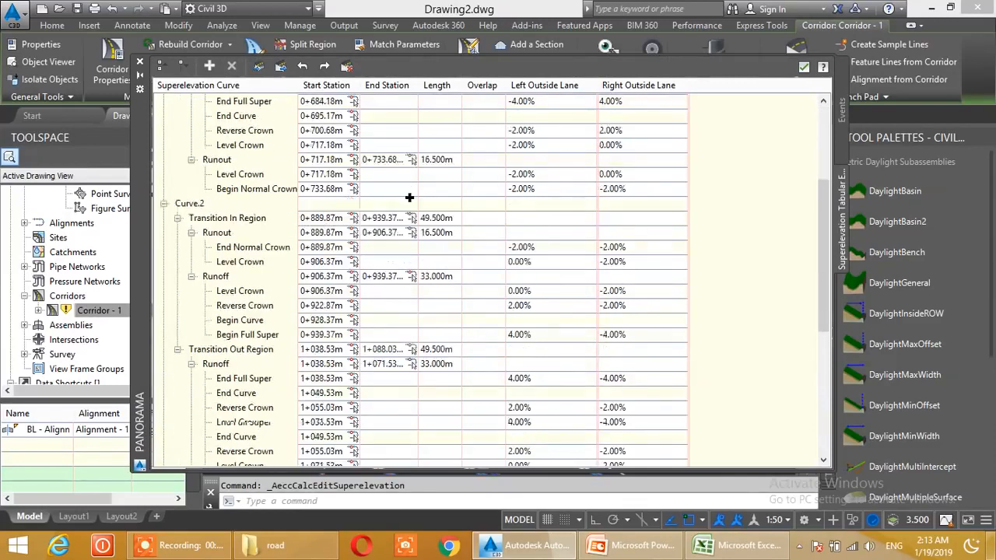
{"action": "left_click", "coordinate": [140, 64]}
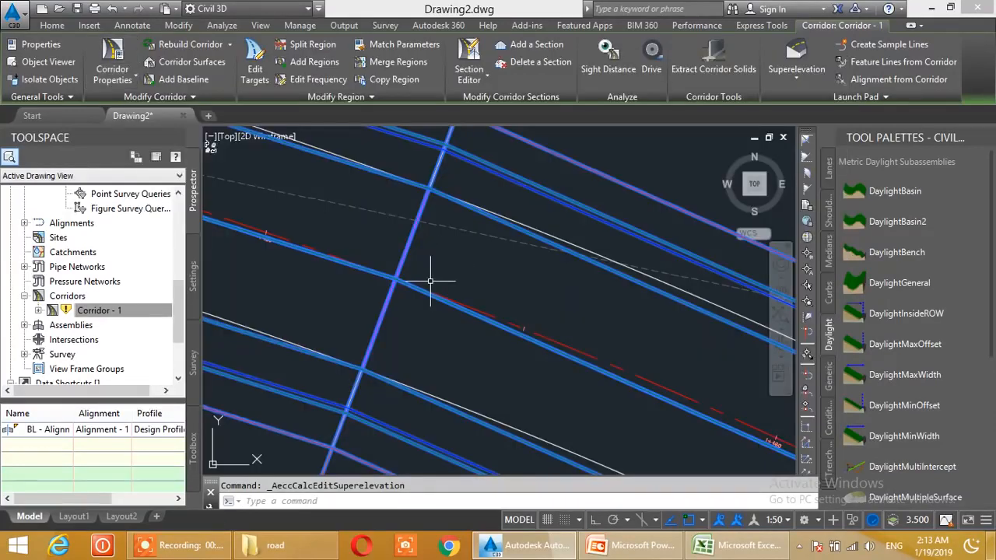
Select the corridor and set its Section Editor viewport configuration to Two: Horizontal, with Plan in viewport 1 and Section in viewport 2
{"action": "key", "text": "Escape"}
{"action": "left_click", "coordinate": [435, 290]}
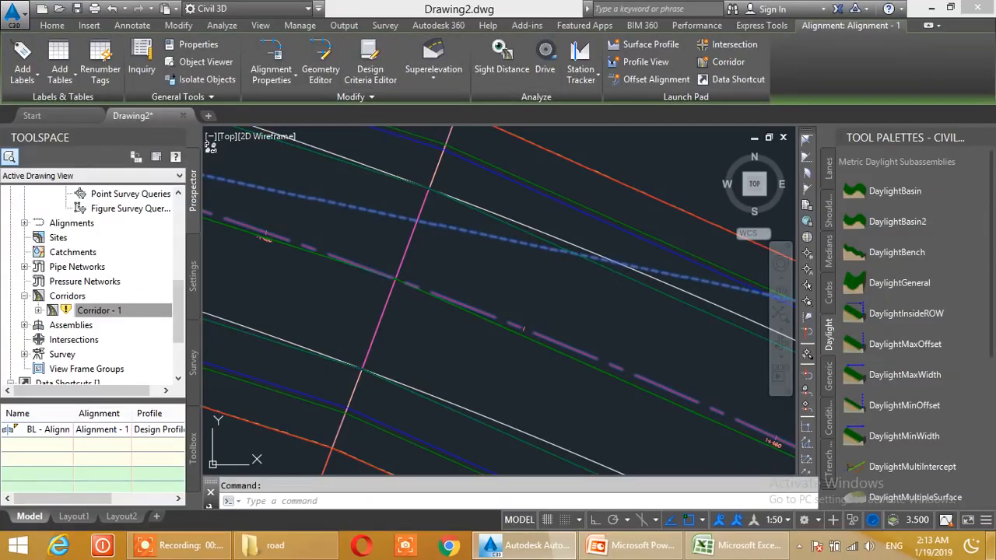
{"action": "key", "text": "Escape"}
{"action": "scroll", "coordinate": [344, 249], "scroll_direction": "down", "scroll_amount": 3}
{"action": "scroll", "coordinate": [335, 252], "scroll_direction": "up", "scroll_amount": 5}
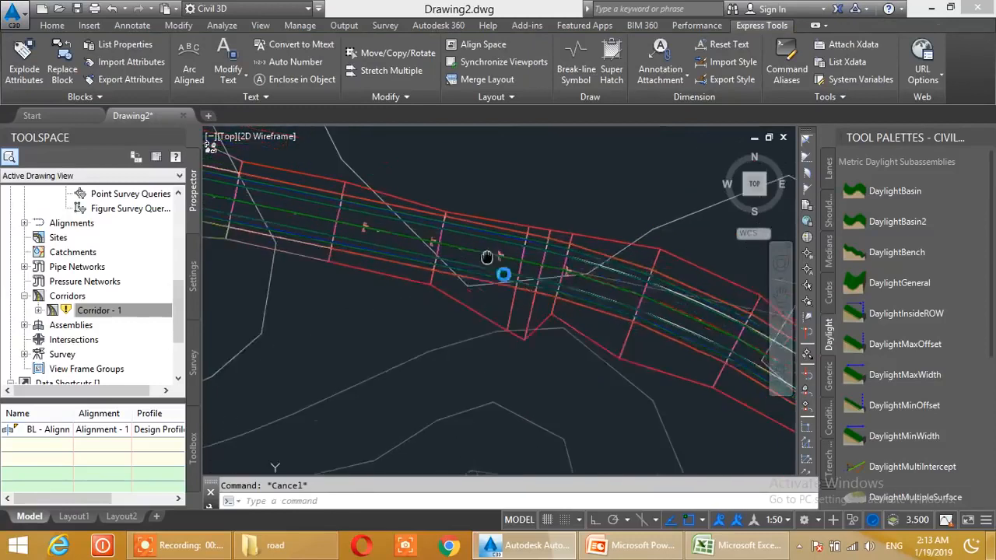
{"action": "left_click", "coordinate": [418, 244]}
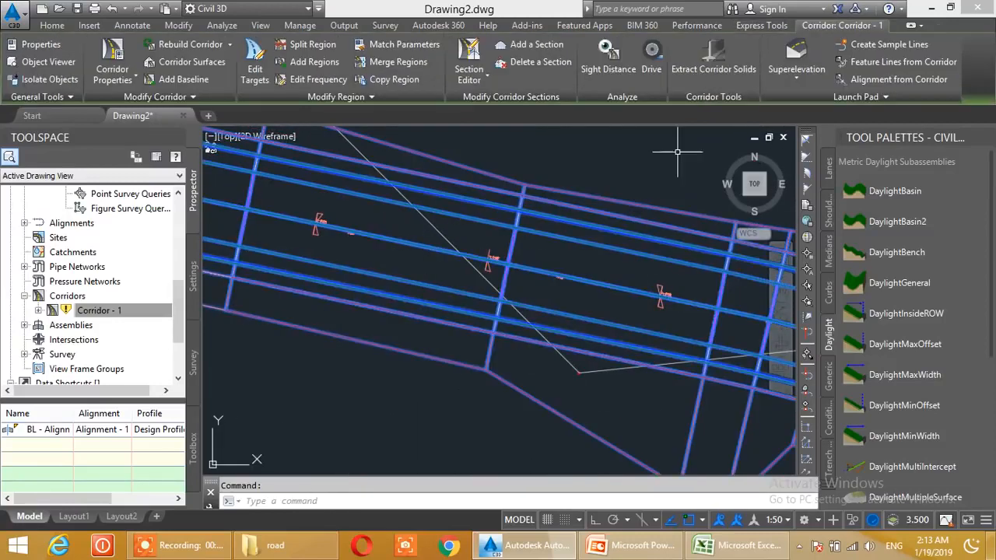
{"action": "left_click", "coordinate": [487, 75]}
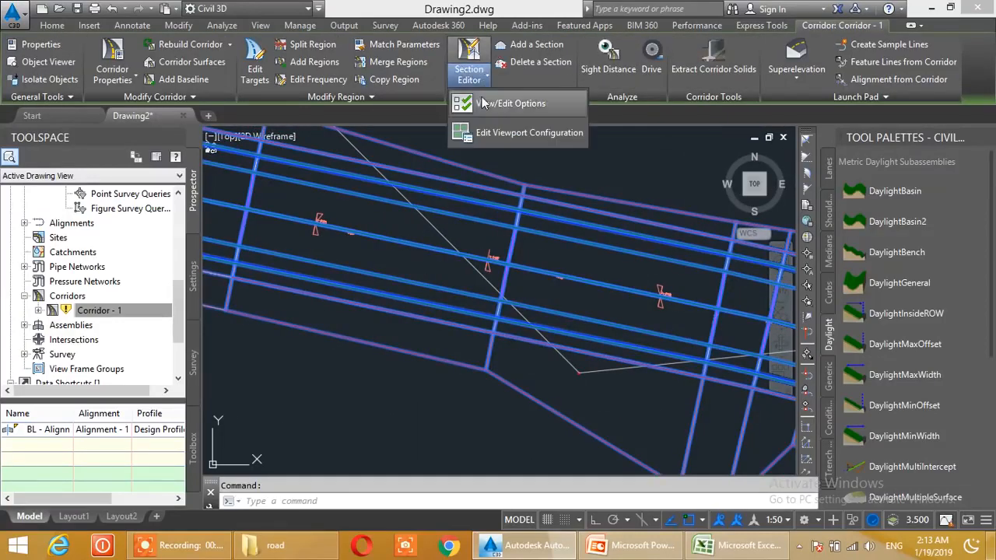
{"action": "left_click", "coordinate": [476, 132]}
{"action": "left_click", "coordinate": [306, 168]}
{"action": "left_click", "coordinate": [307, 166]}
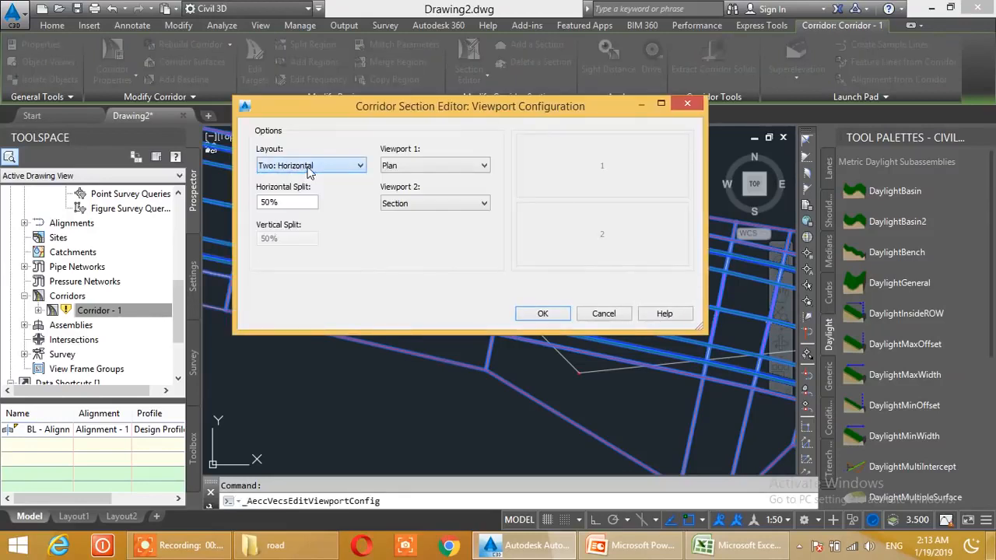
{"action": "left_click", "coordinate": [541, 315]}
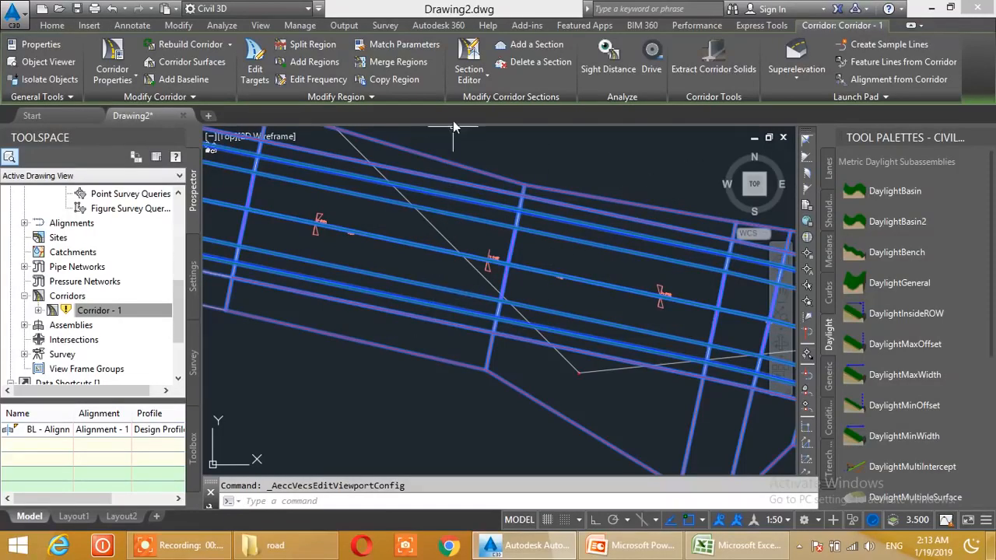
Open the corridor in the Section Editor and inspect the lane slopes at station 0+000.00m
{"action": "left_click", "coordinate": [469, 58]}
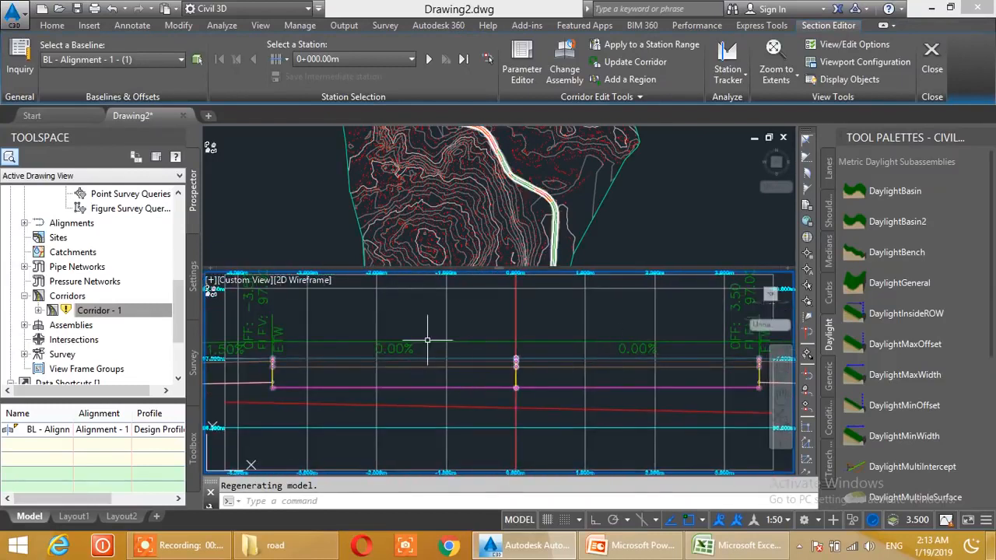
{"action": "scroll", "coordinate": [437, 345], "scroll_direction": "up", "scroll_amount": 2}
{"action": "scroll", "coordinate": [467, 360], "scroll_direction": "down", "scroll_amount": 2}
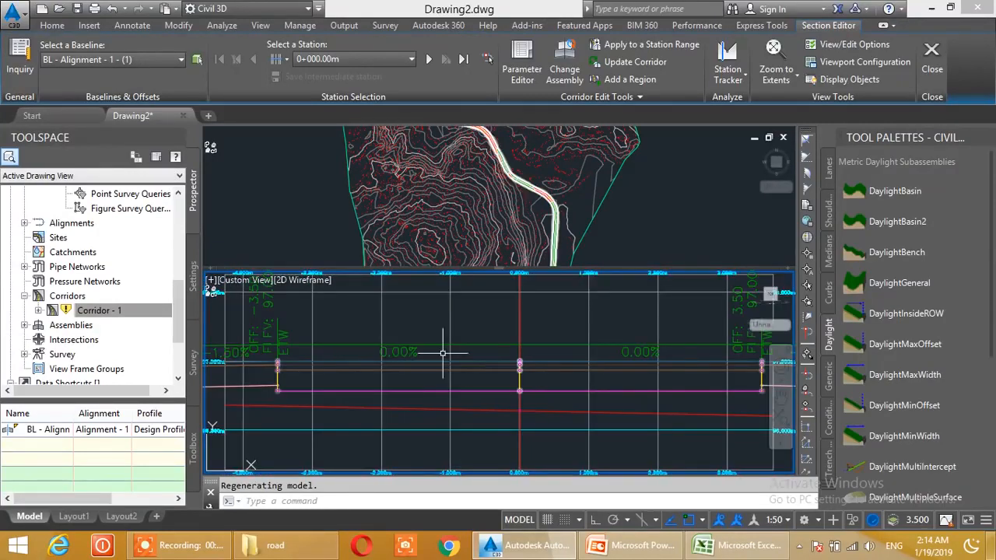
{"action": "scroll", "coordinate": [432, 350], "scroll_direction": "down", "scroll_amount": 2}
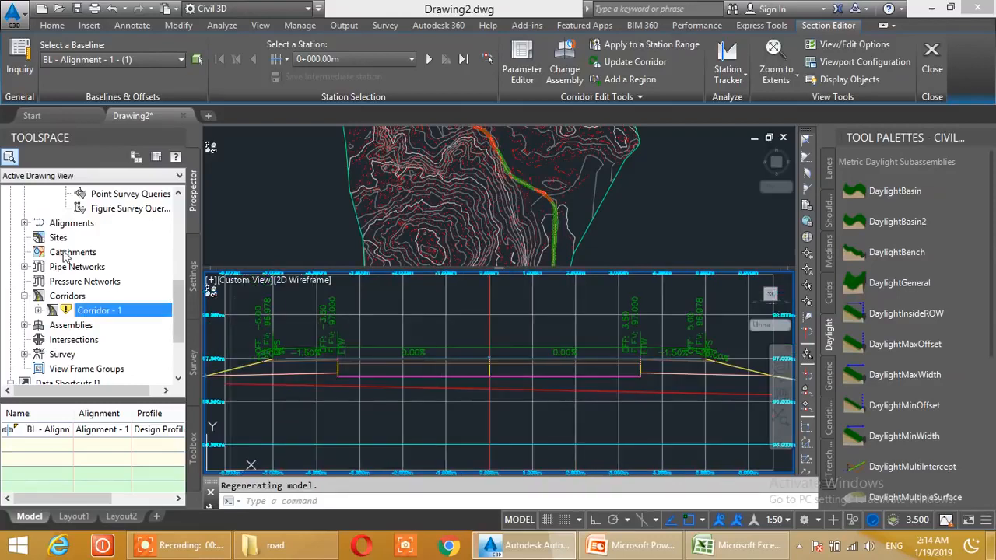
Rebuild the out-of-date Corridor - 1 and recheck the lane slopes at the start station
{"action": "left_click", "coordinate": [24, 295]}
{"action": "left_click_drag", "start_coordinate": [179, 308], "coordinate": [180, 221]}
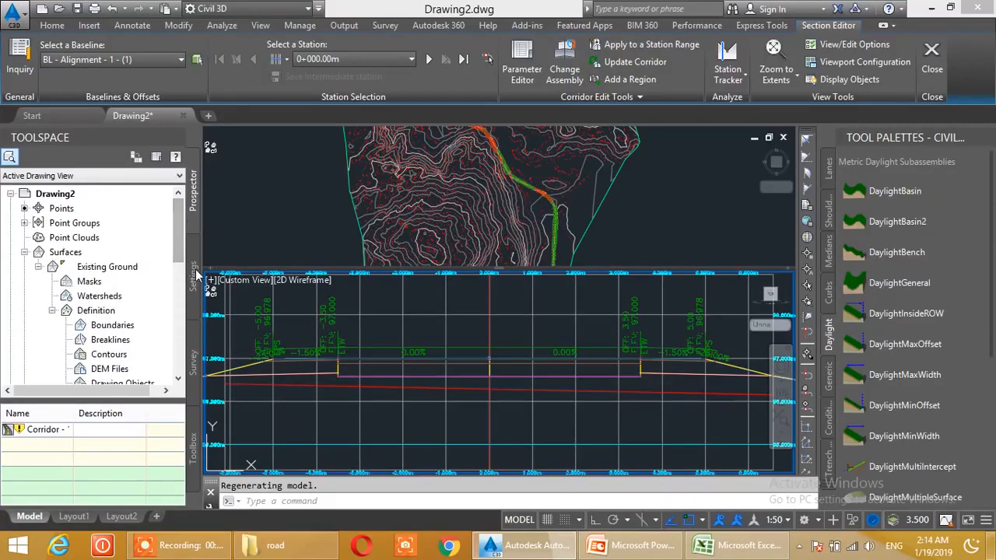
{"action": "left_click", "coordinate": [195, 277]}
{"action": "left_click", "coordinate": [193, 201]}
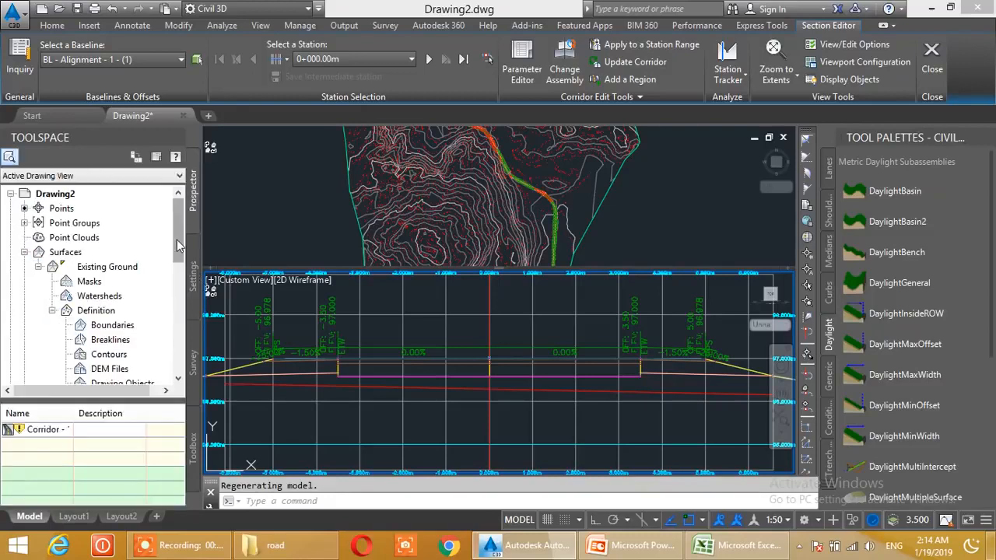
{"action": "left_click_drag", "start_coordinate": [176, 227], "coordinate": [174, 315]}
{"action": "left_click", "coordinate": [24, 281]}
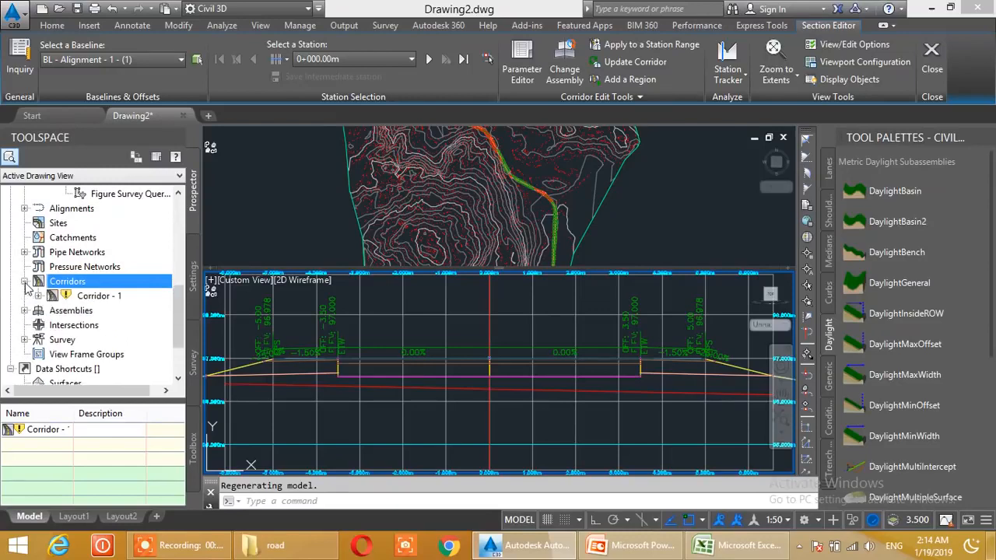
{"action": "left_click", "coordinate": [98, 297]}
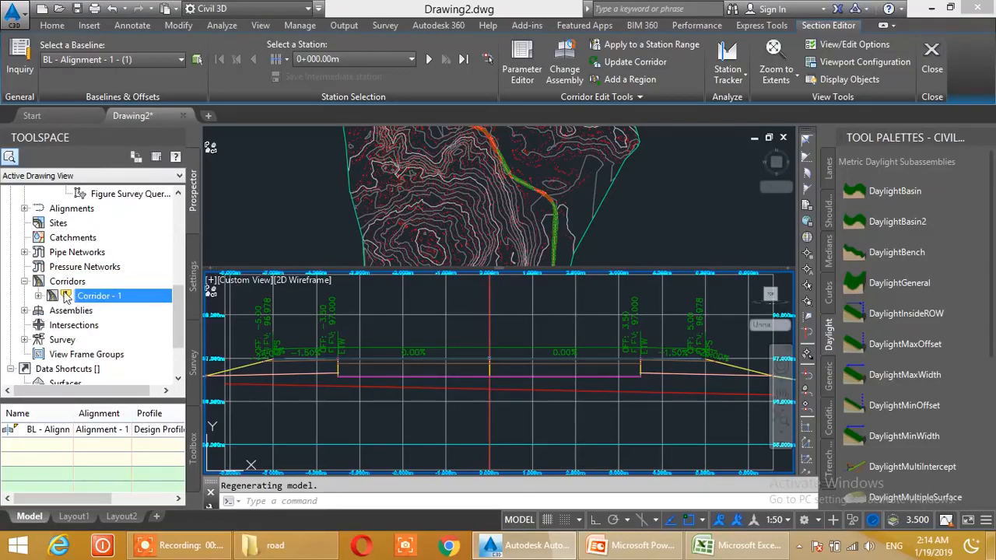
{"action": "right_click", "coordinate": [118, 297]}
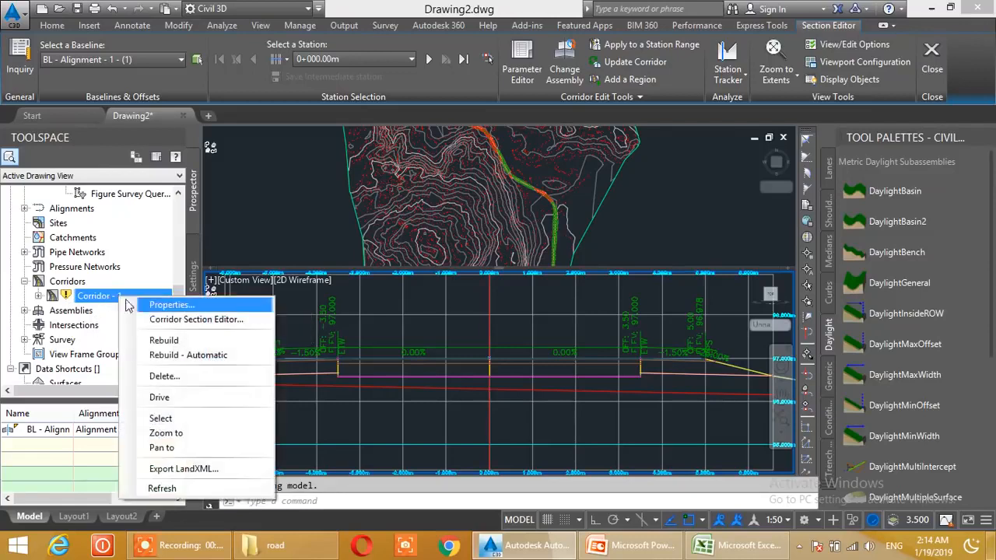
{"action": "left_click", "coordinate": [158, 345]}
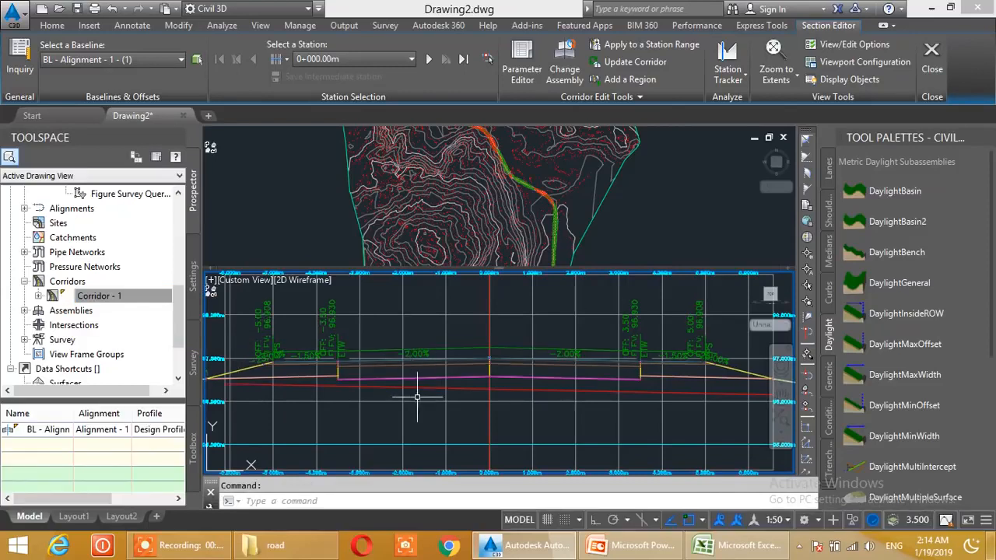
{"action": "scroll", "coordinate": [452, 371], "scroll_direction": "up", "scroll_amount": 2}
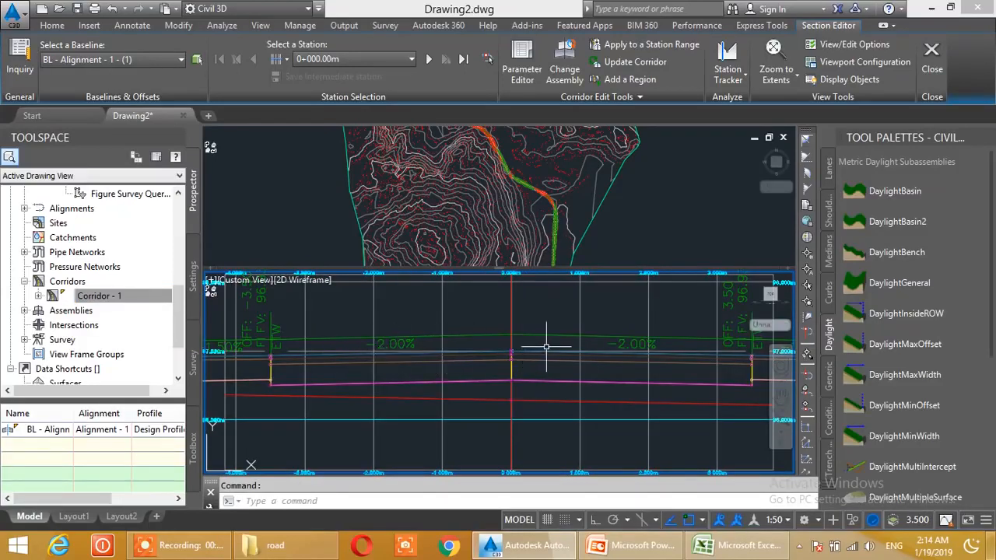
Go to station 0+478.80m in the Section Editor and examine the slope of both lanes, including the top pavement link
{"action": "left_click", "coordinate": [393, 60]}
{"action": "scroll", "coordinate": [354, 139], "scroll_direction": "down", "scroll_amount": 7}
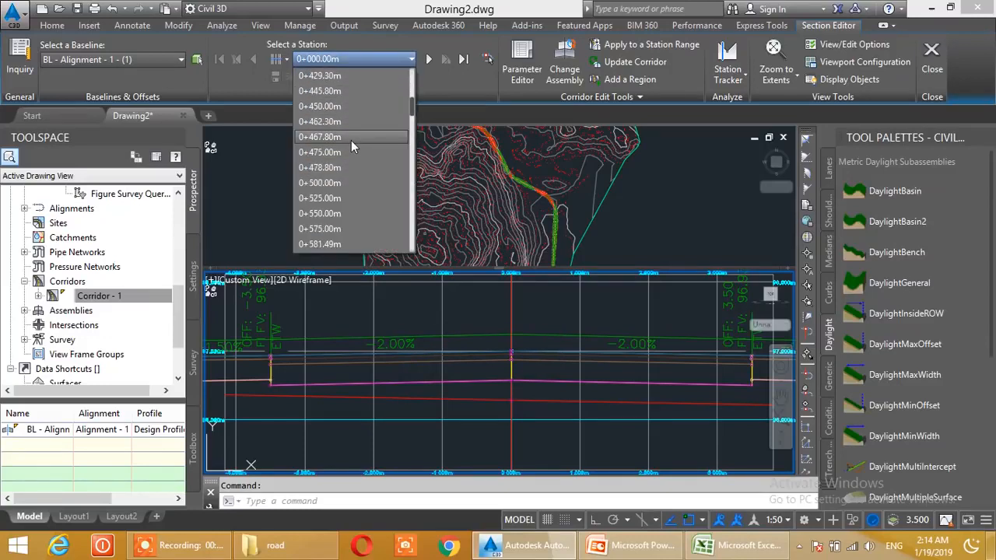
{"action": "left_click", "coordinate": [323, 168]}
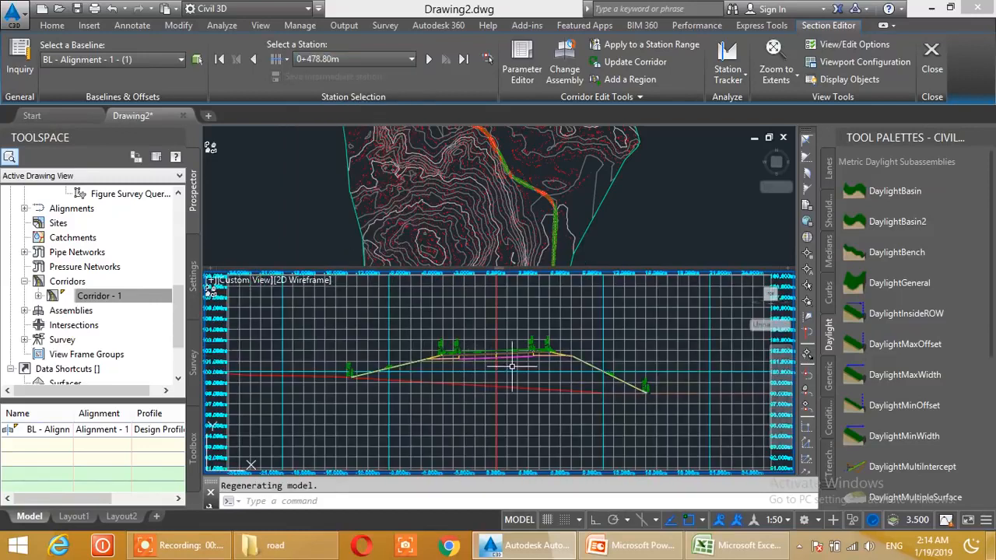
{"action": "scroll", "coordinate": [512, 365], "scroll_direction": "up", "scroll_amount": 6}
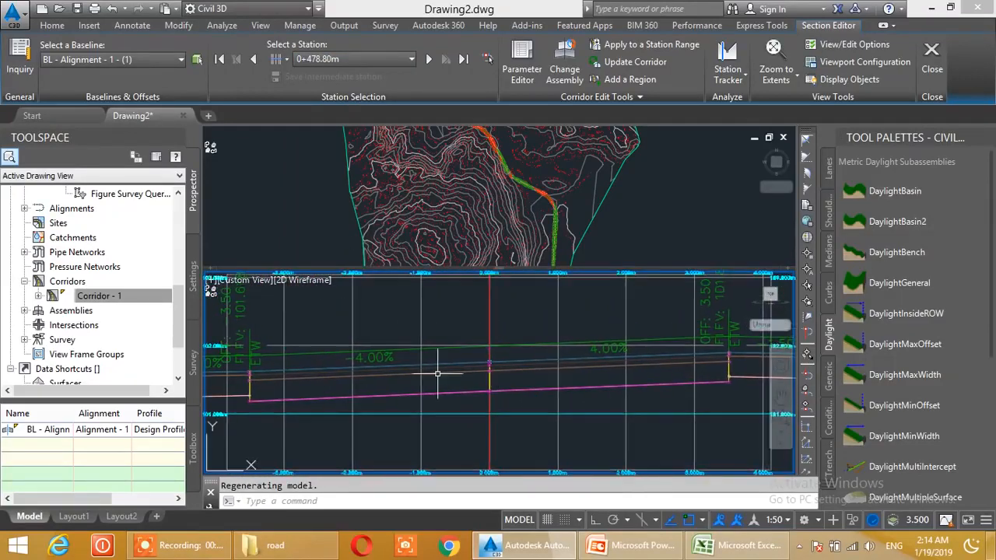
{"action": "middle_click_drag", "start_coordinate": [438, 380], "coordinate": [417, 371]}
{"action": "scroll", "coordinate": [459, 339], "scroll_direction": "down", "scroll_amount": 2}
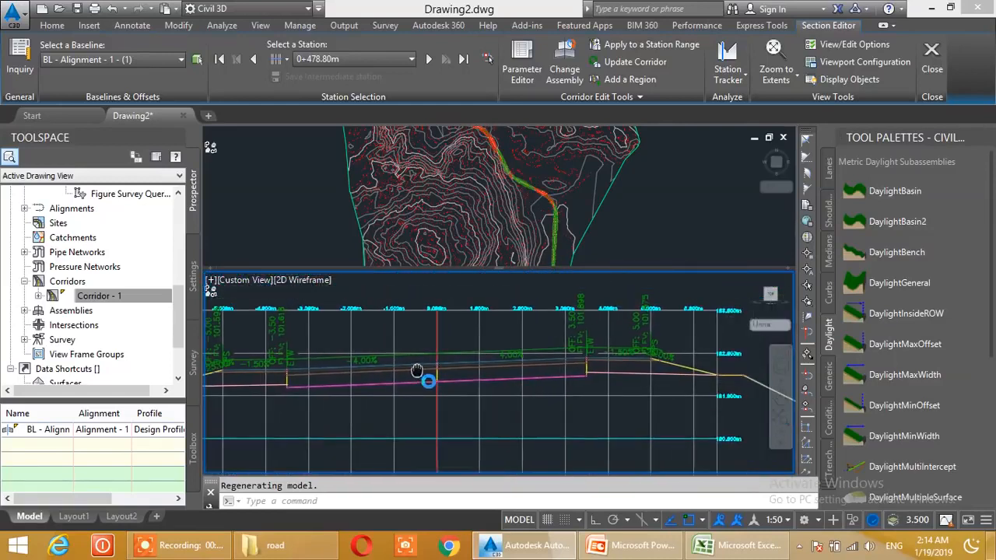
{"action": "mouse_move", "coordinate": [422, 361]}
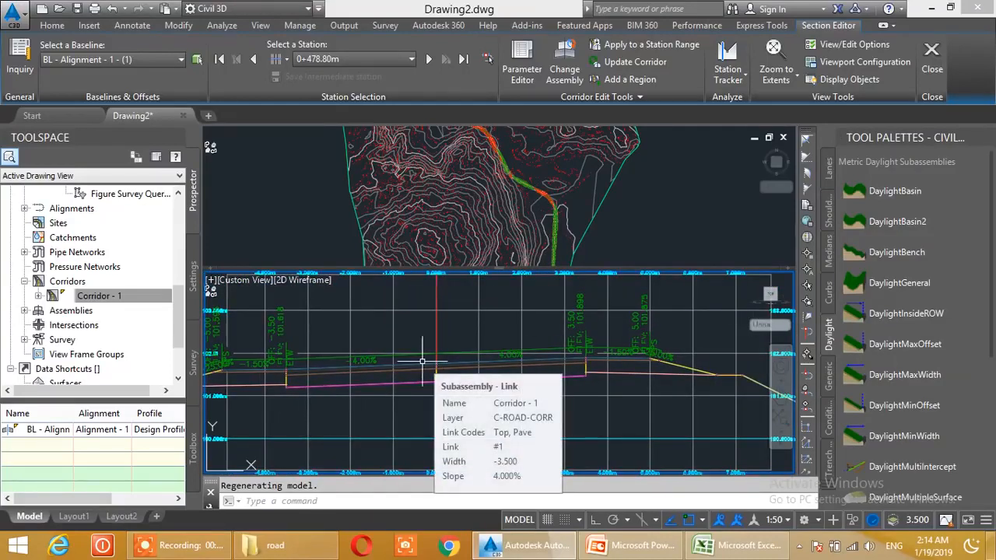